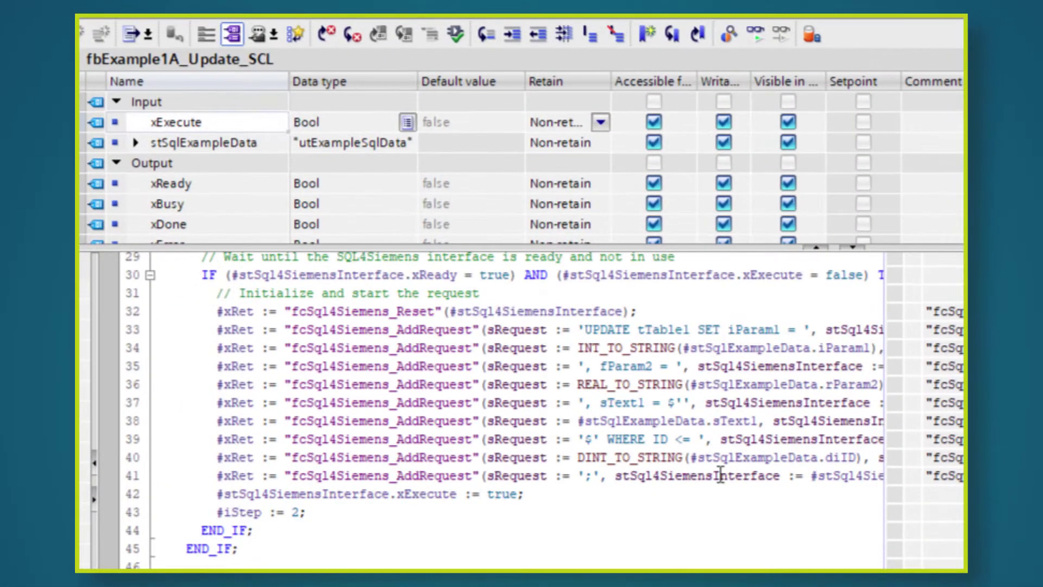
# Highlight the UPDATE tTable1 SET iParam1 statement and activate the test licence.
pyautogui.moveTo(585, 330); pyautogui.dragTo(781, 332)
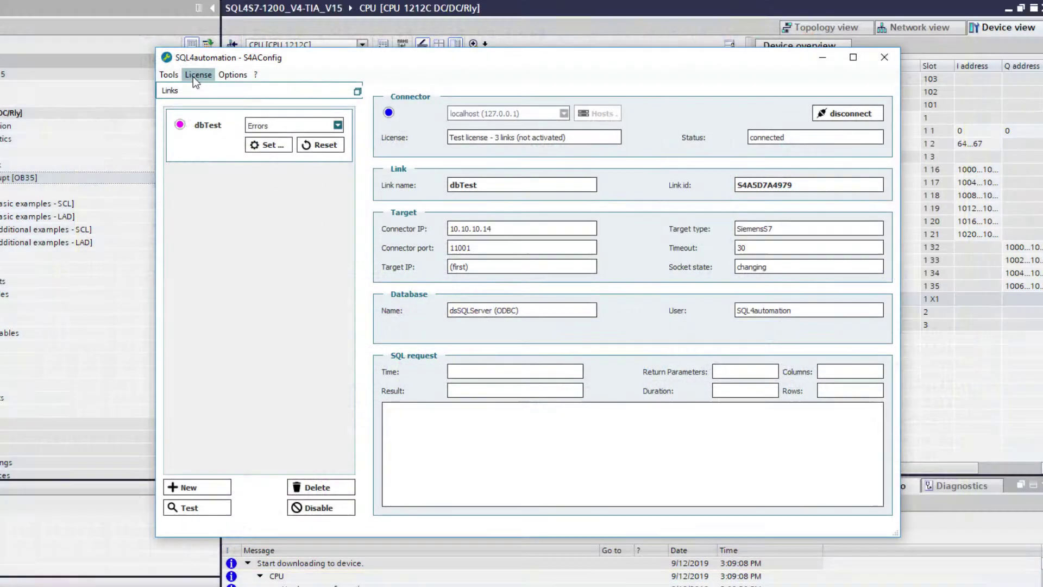
pyautogui.click(198, 74)
pyautogui.click(242, 131)
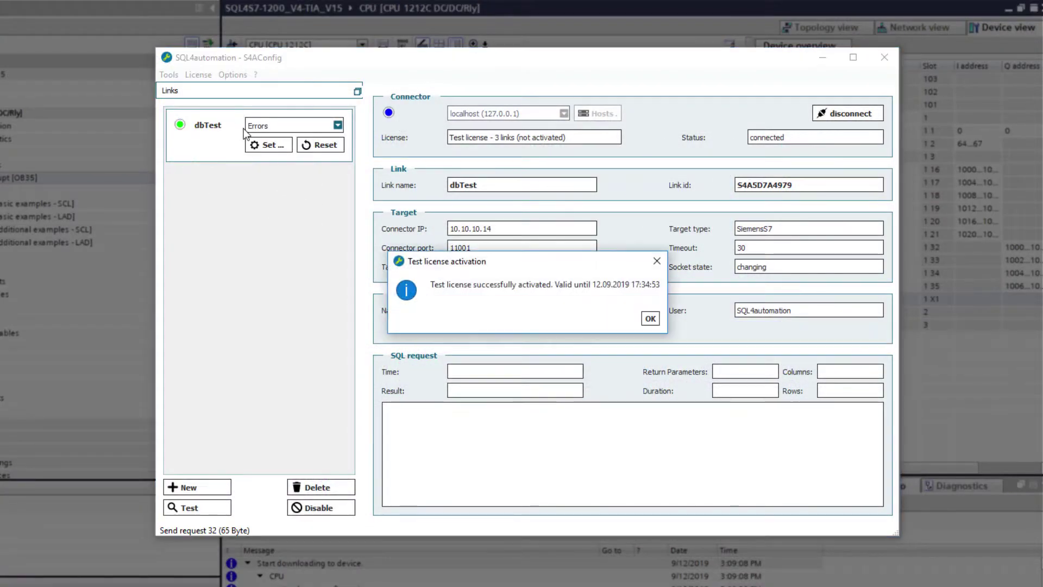
pyautogui.click(647, 320)
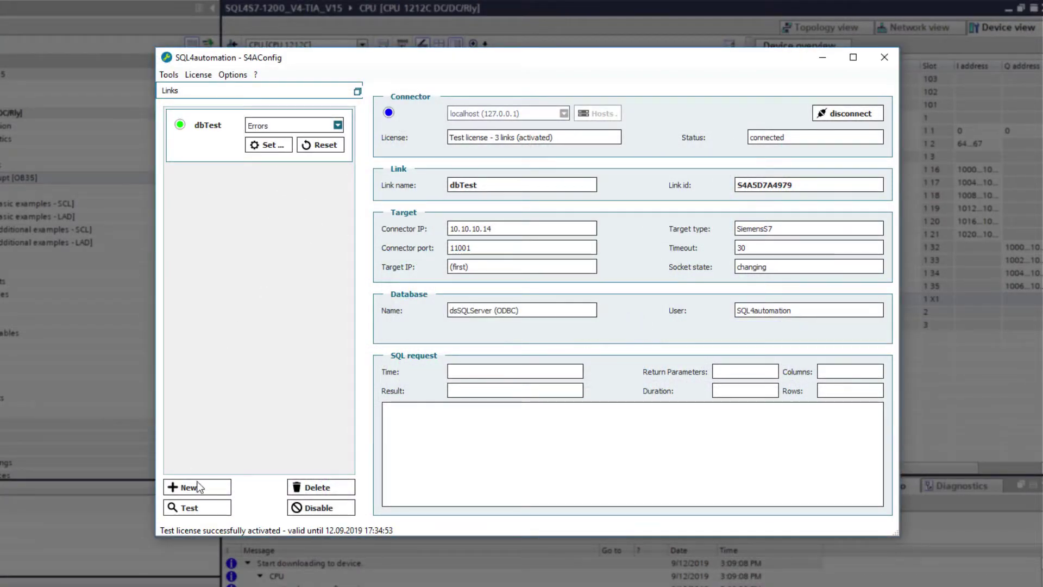
# Test the dbTest connection, then select CoDeSys V3 and start the install package download.
pyautogui.click(203, 511)
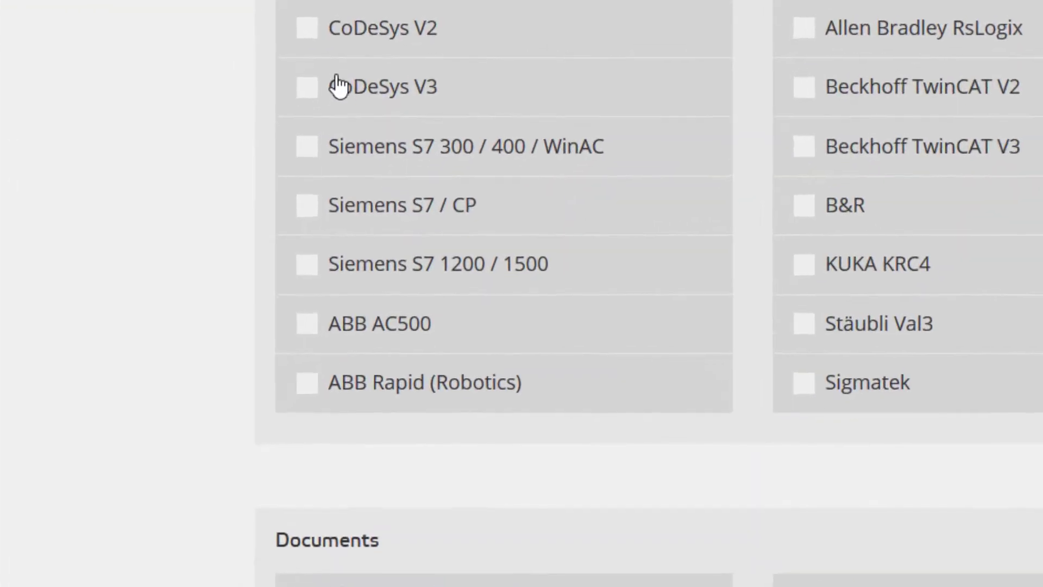
pyautogui.click(343, 412)
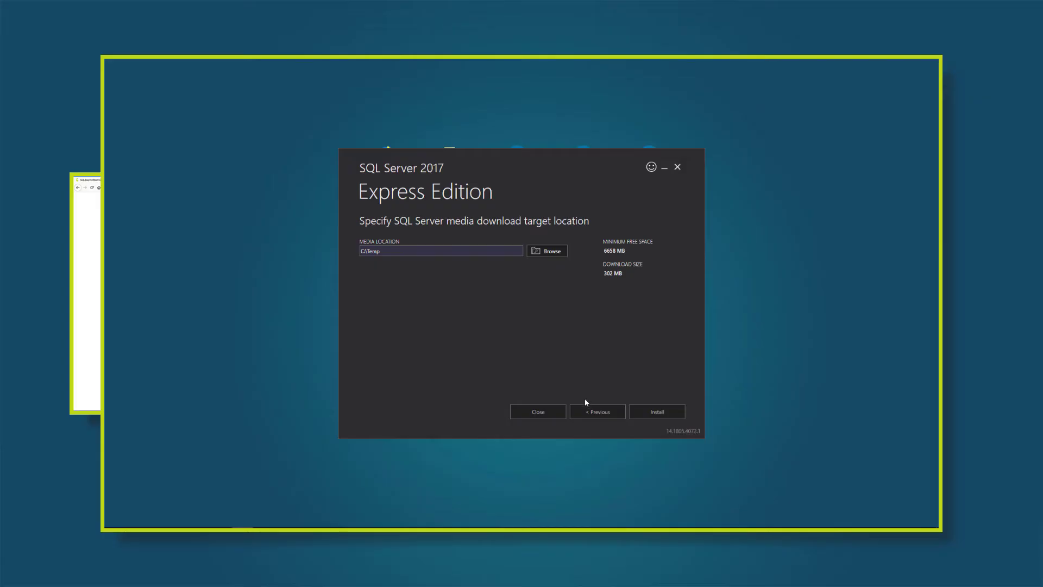
pyautogui.click(657, 411)
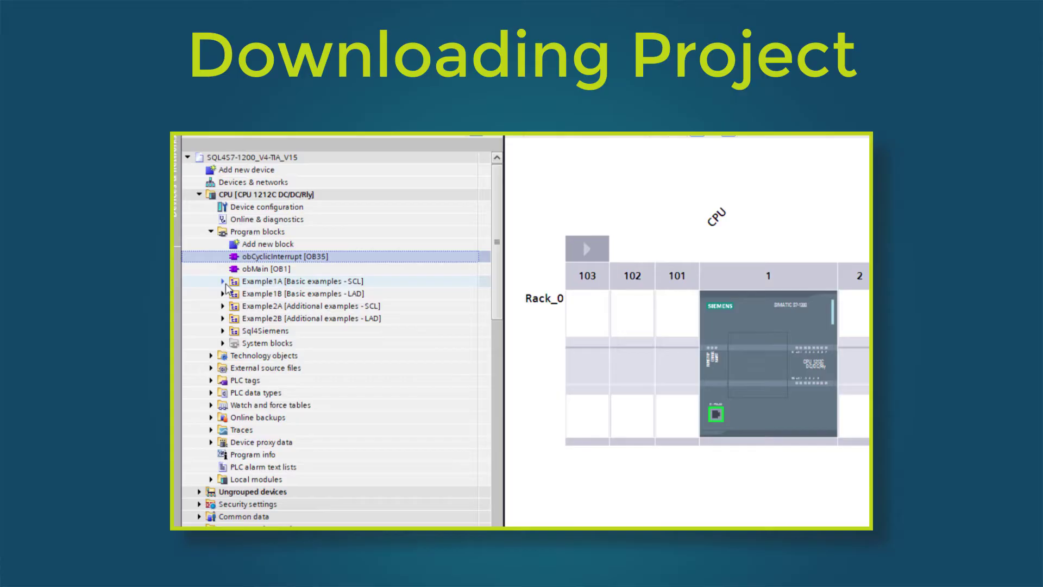
# Browse the Example1A and Sql4Siemens block folders, then launch the SQL4automation home page.
pyautogui.click(223, 281)
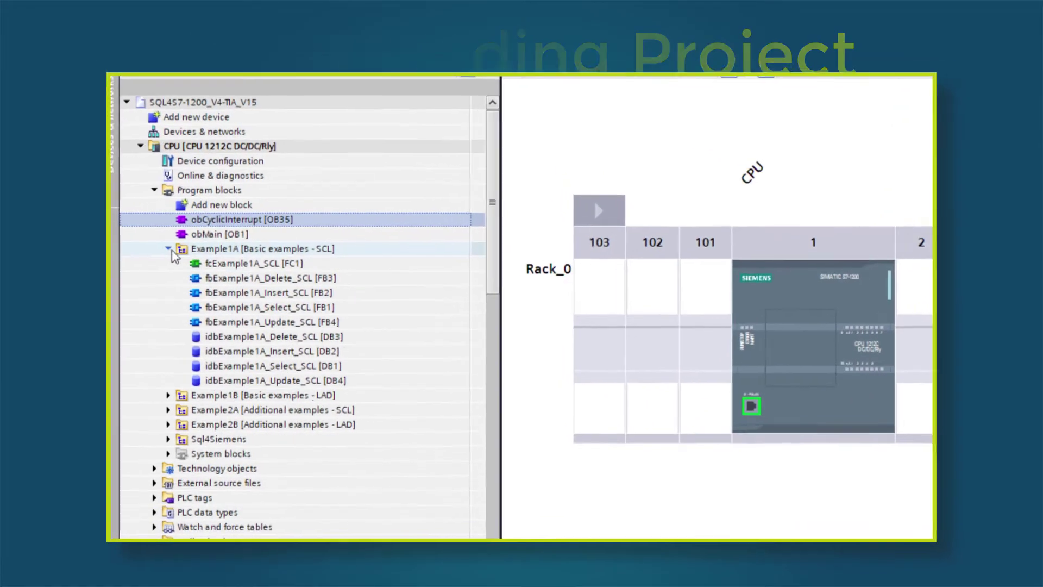
pyautogui.click(223, 281)
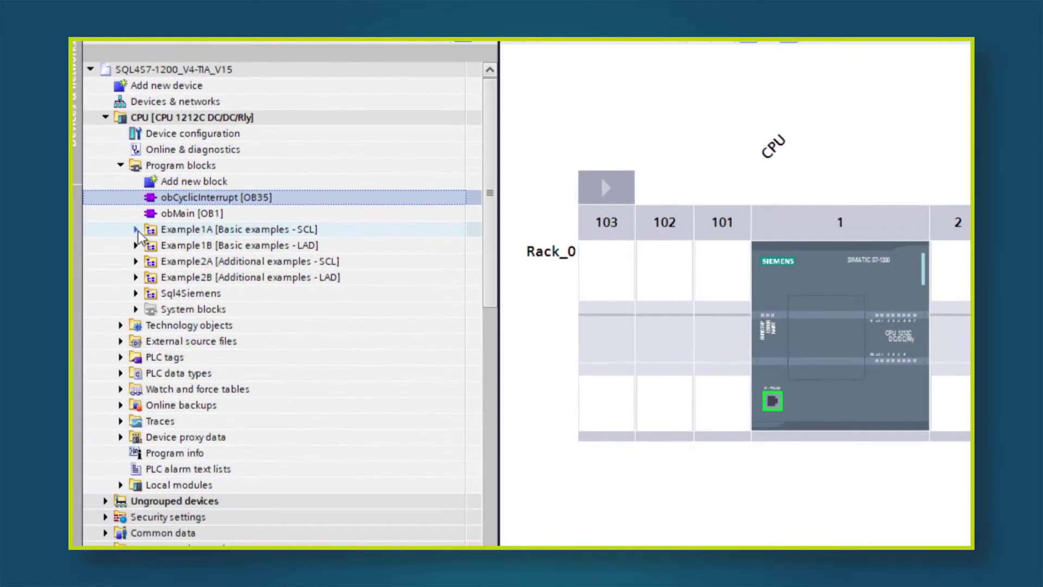
pyautogui.click(136, 293)
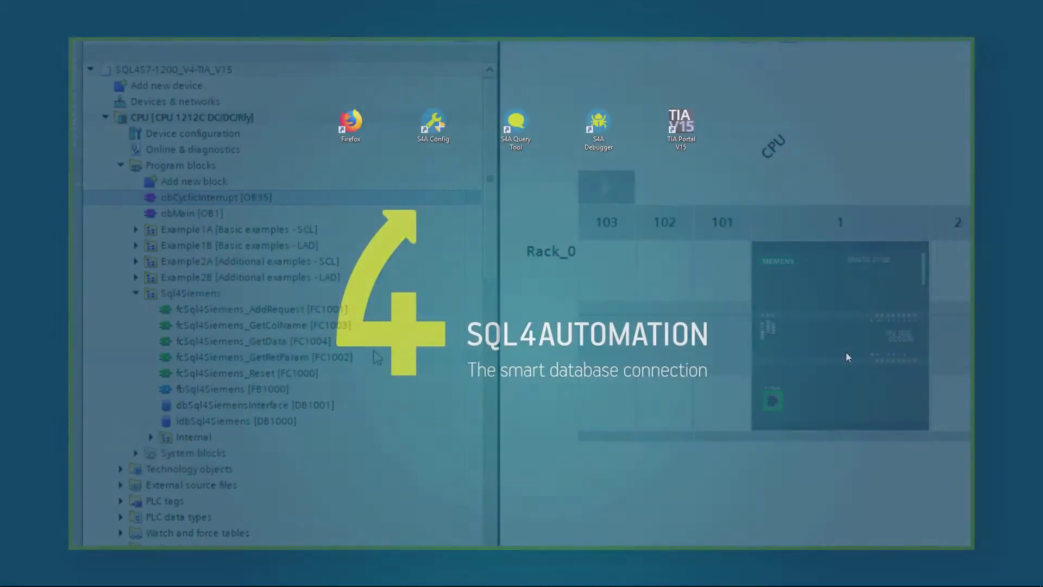
pyautogui.doubleClick(346, 119)
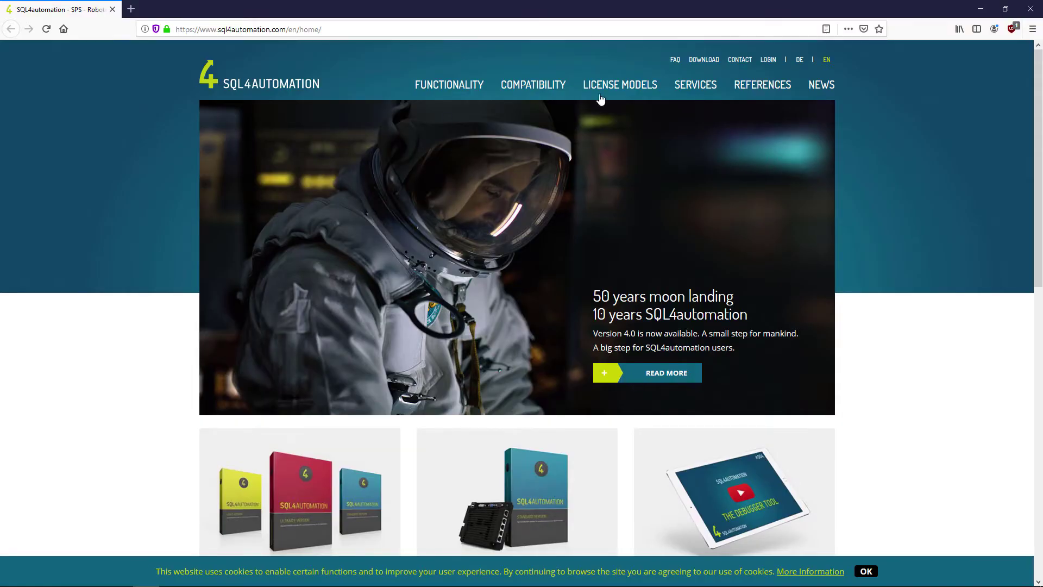
# Request the Siemens S7 1200 / 1500 trial download with company name, terms and privacy accepted.
pyautogui.click(704, 60)
pyautogui.scroll(-3, 787, 152)
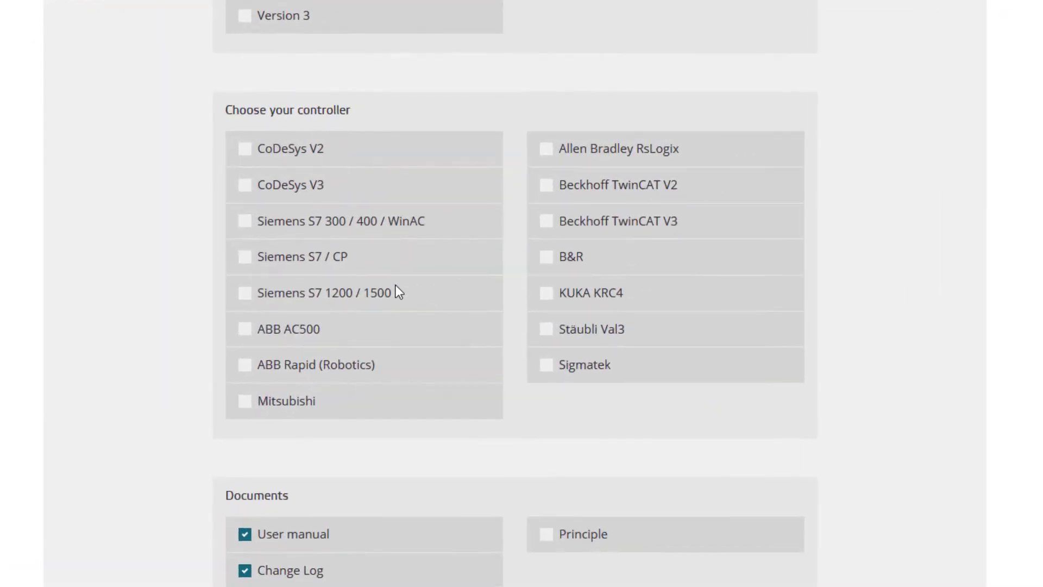
pyautogui.click(413, 265)
pyautogui.scroll(-5, 911, 264)
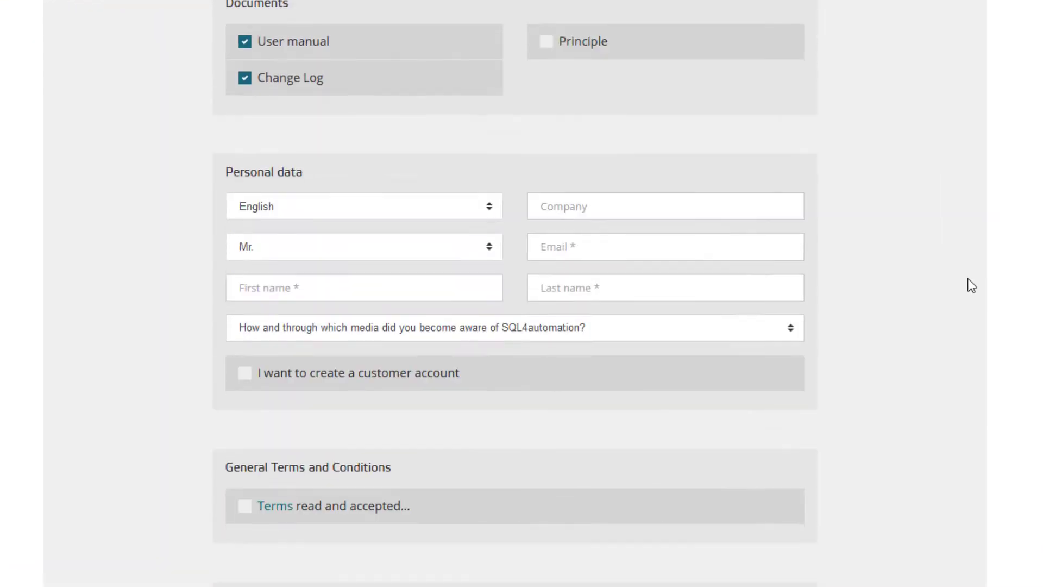
pyautogui.click(775, 206)
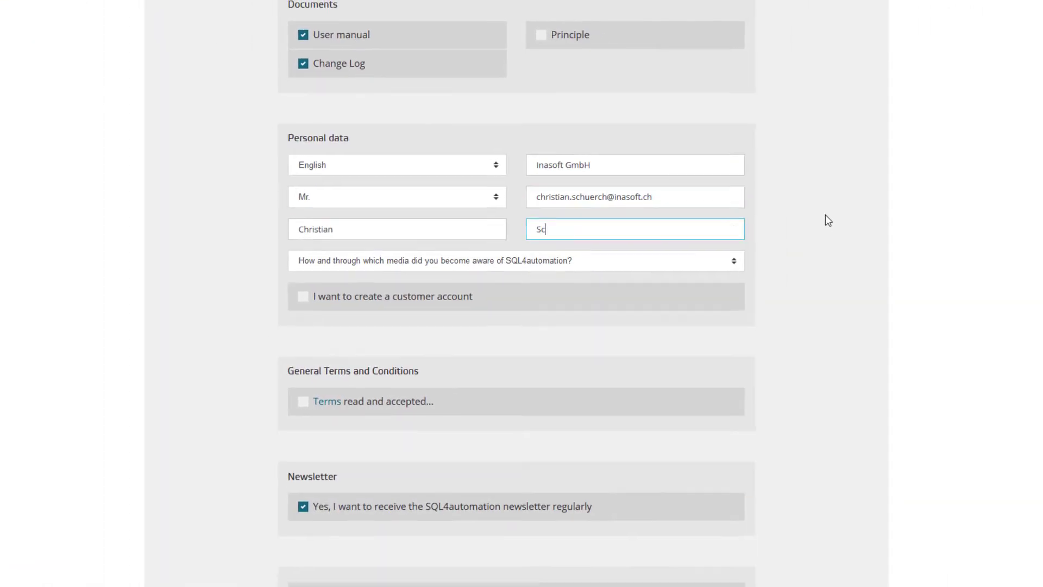
pyautogui.write('hürch')
pyautogui.scroll(-3, 676, 305)
pyautogui.click(303, 270)
pyautogui.click(304, 464)
pyautogui.scroll(-3, 859, 389)
pyautogui.click(619, 359)
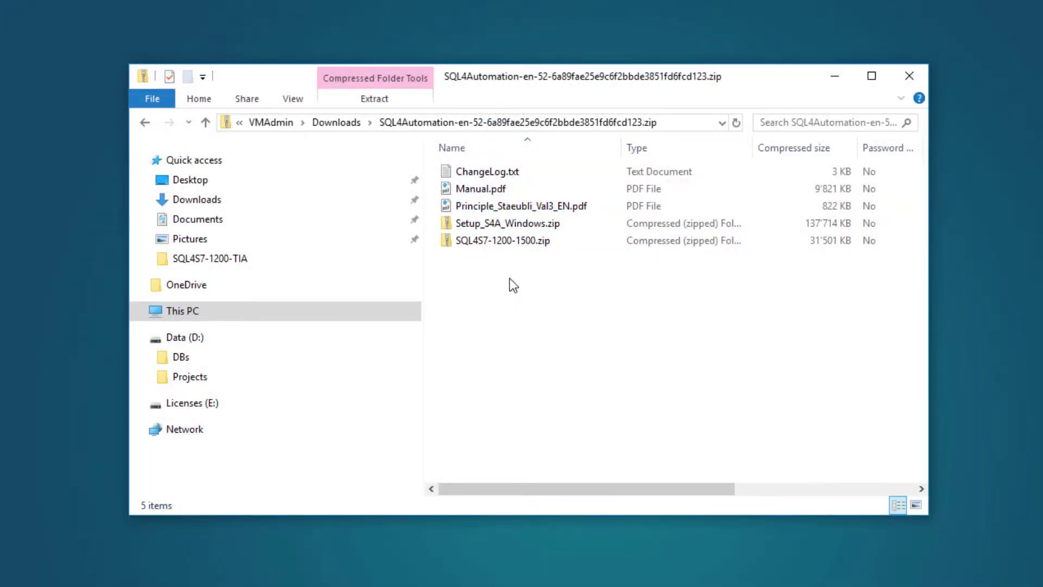
# Select the SQL4S7-1200_V4-TIA project archive and launch TIA Portal V15 by searching 'tia'.
pyautogui.click(521, 241)
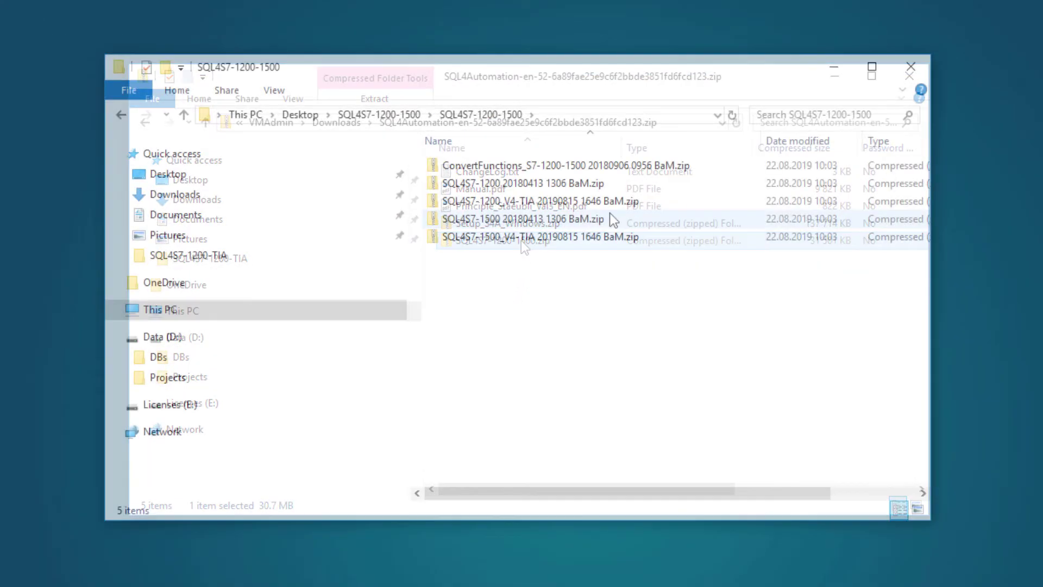
pyautogui.click(604, 206)
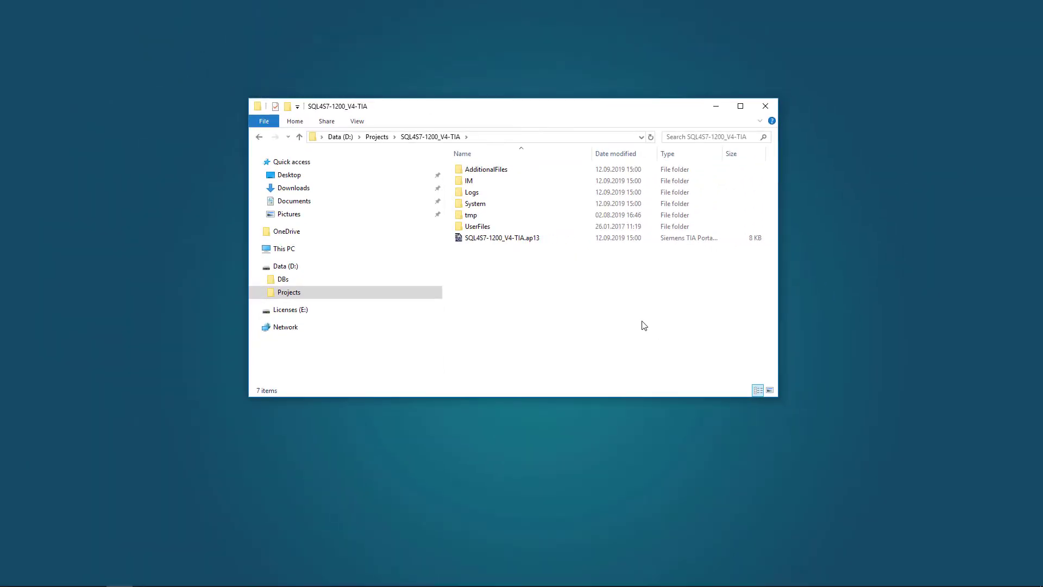
pyautogui.press('super')
pyautogui.write('tia')
pyautogui.press('Return')
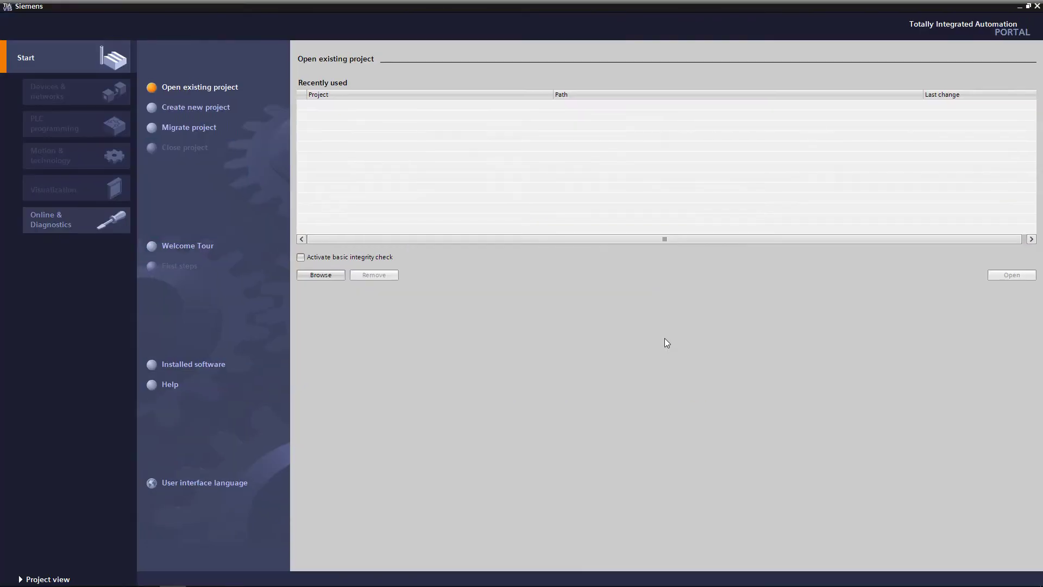
# Open Projects\SQL4S7-1200_V4-TIA\SQL4S7-1200_V4-TIA.ap13 and accept its upgrade to V15.
pyautogui.click(318, 272)
pyautogui.click(375, 99)
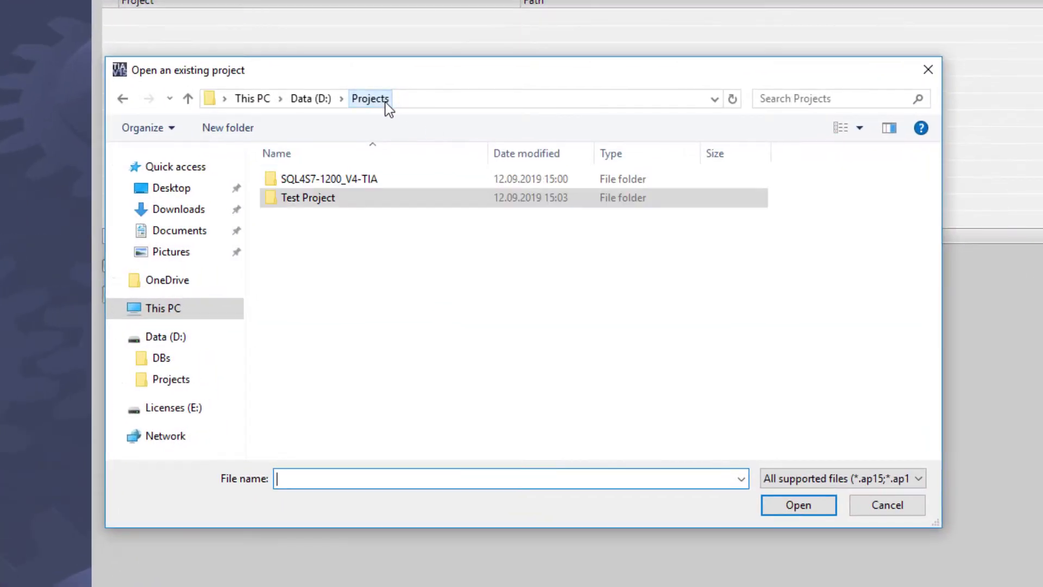
pyautogui.doubleClick(358, 181)
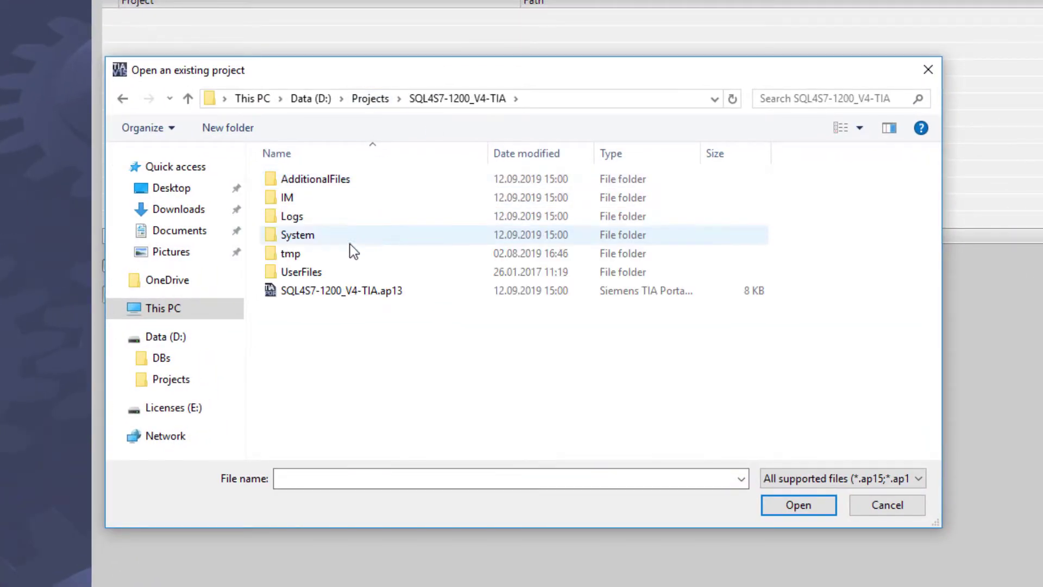
pyautogui.click(359, 297)
pyautogui.click(795, 514)
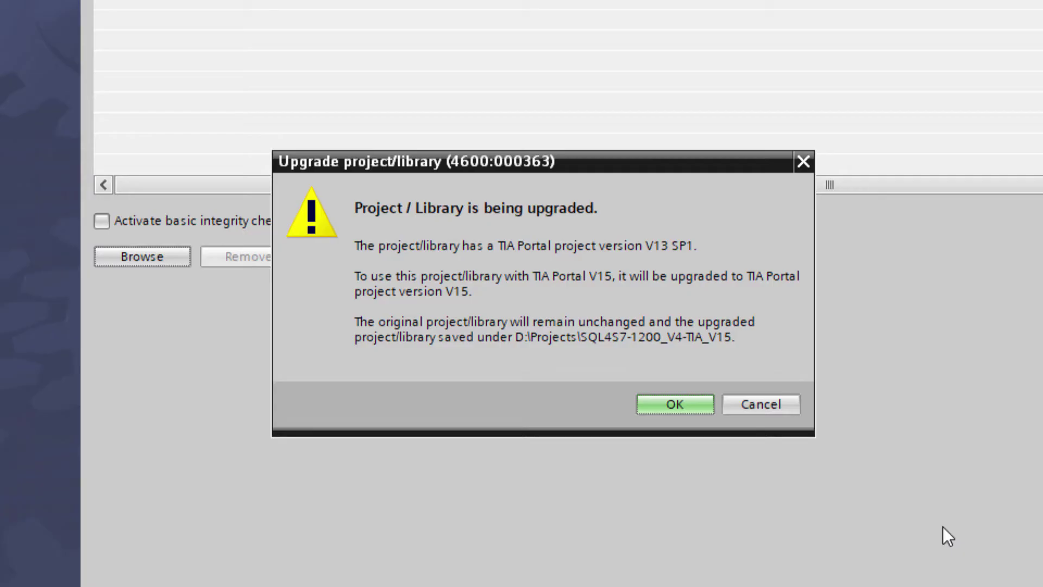
pyautogui.click(671, 398)
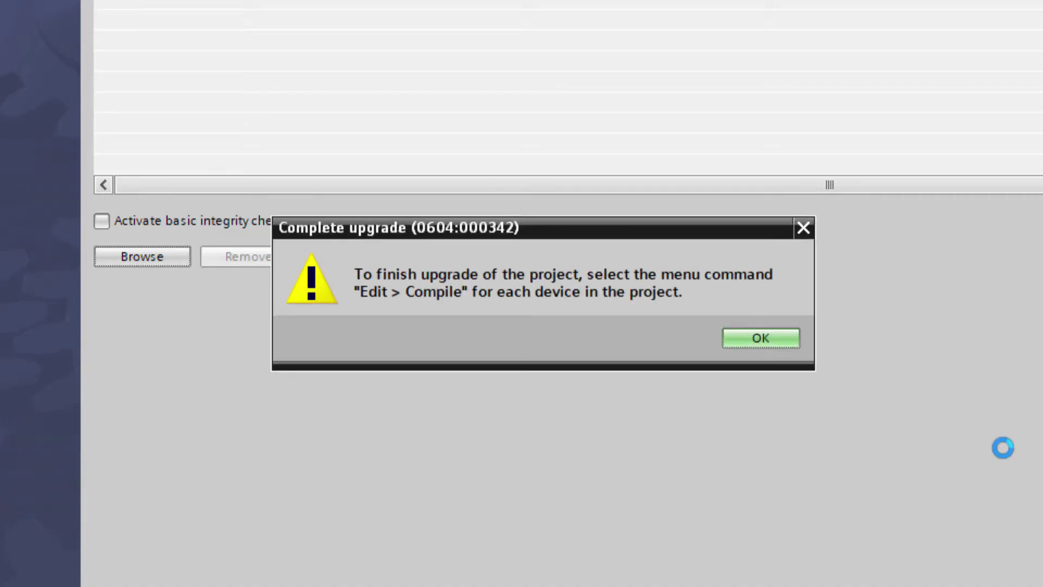
pyautogui.click(739, 348)
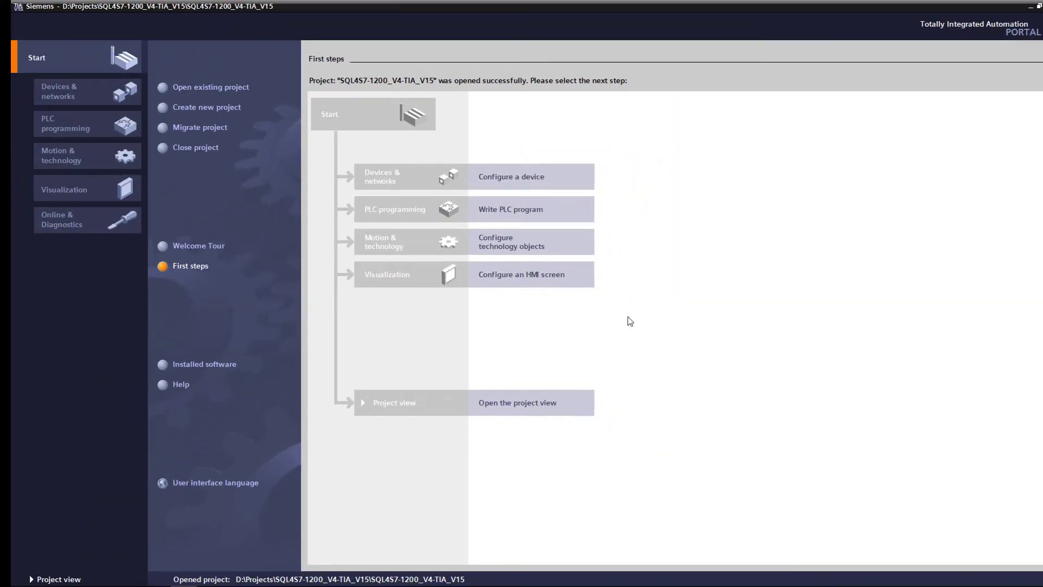
# Switch to the project view and open the CPU 1211C DC/DC/DC device configuration.
pyautogui.click(546, 414)
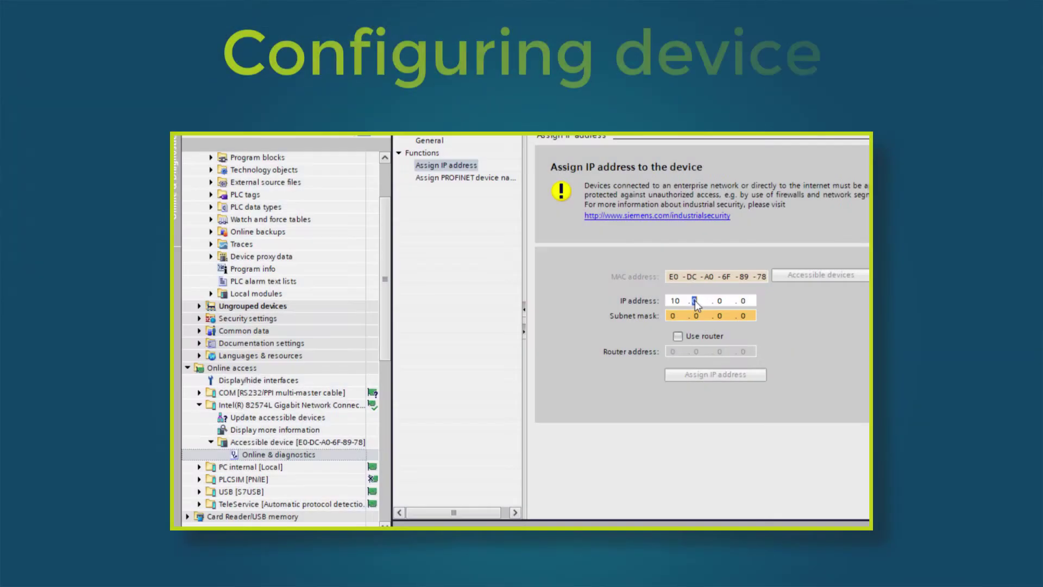
pyautogui.write('.10.10')
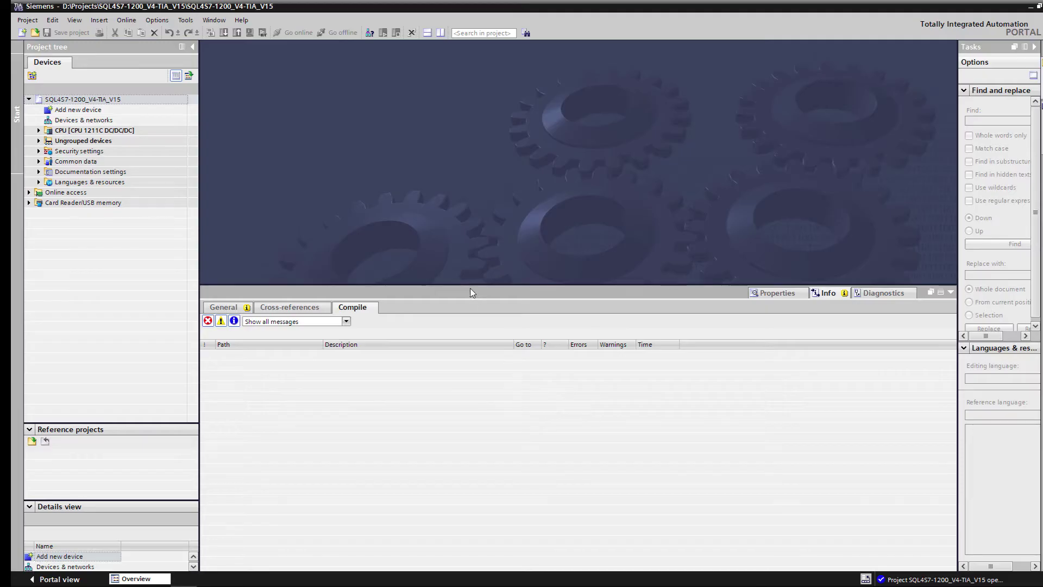
pyautogui.moveTo(471, 292); pyautogui.dragTo(478, 403)
pyautogui.click(38, 131)
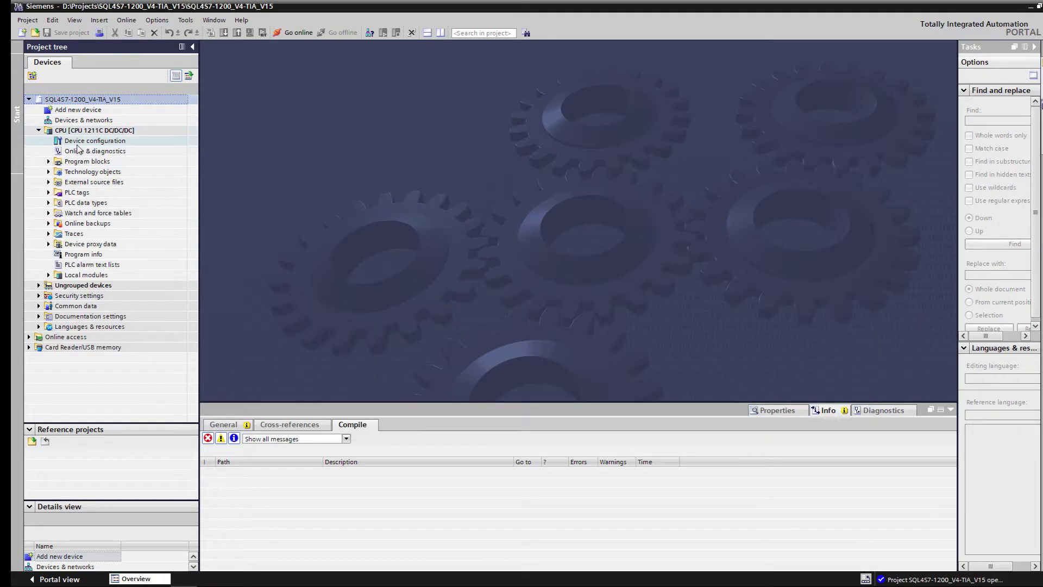
pyautogui.doubleClick(82, 141)
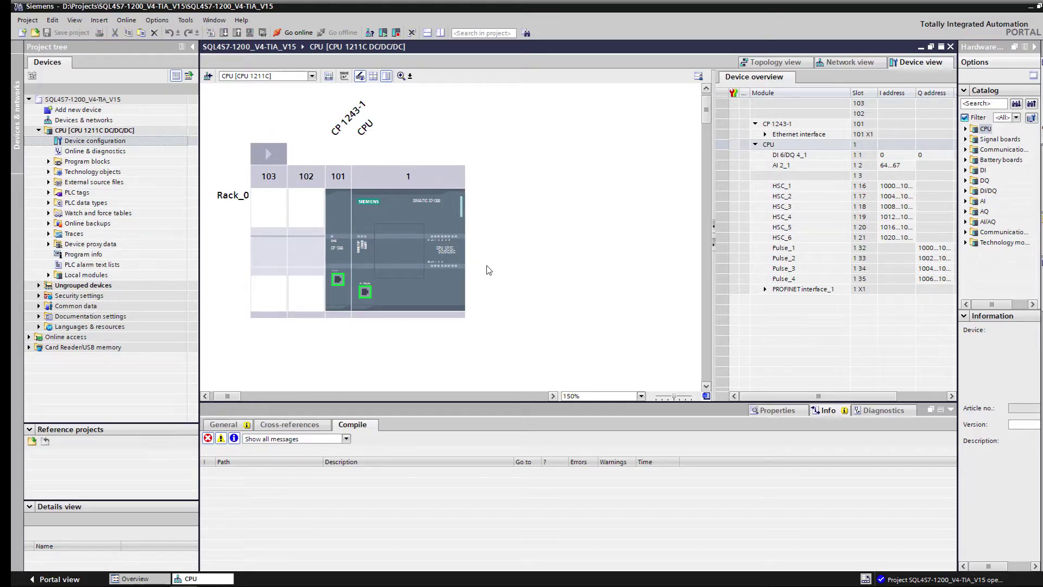
# Delete the CP 1243-1 communication module from Rack_0.
pyautogui.click(341, 130)
pyautogui.press('Delete')
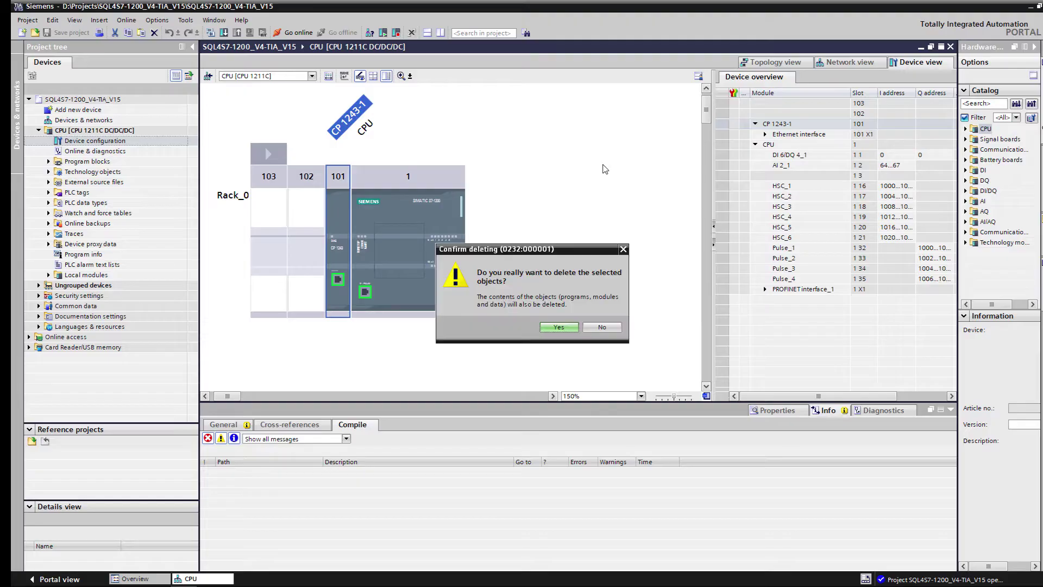
pyautogui.press('Return')
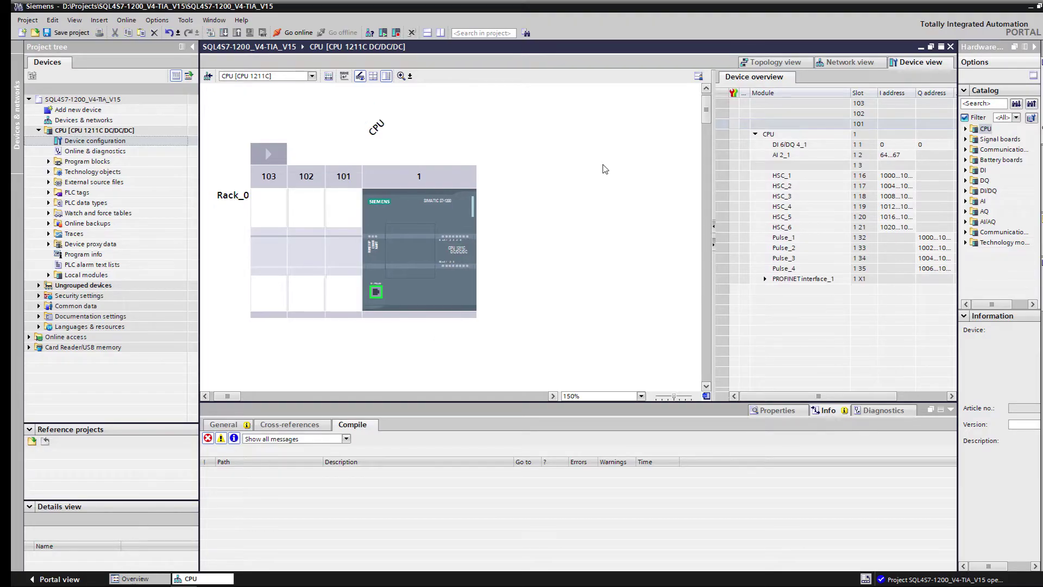
# Change the CPU to a CPU 1212C DC/DC/Rly, article 6ES7 212-1HE40-0XB0.
pyautogui.click(465, 204)
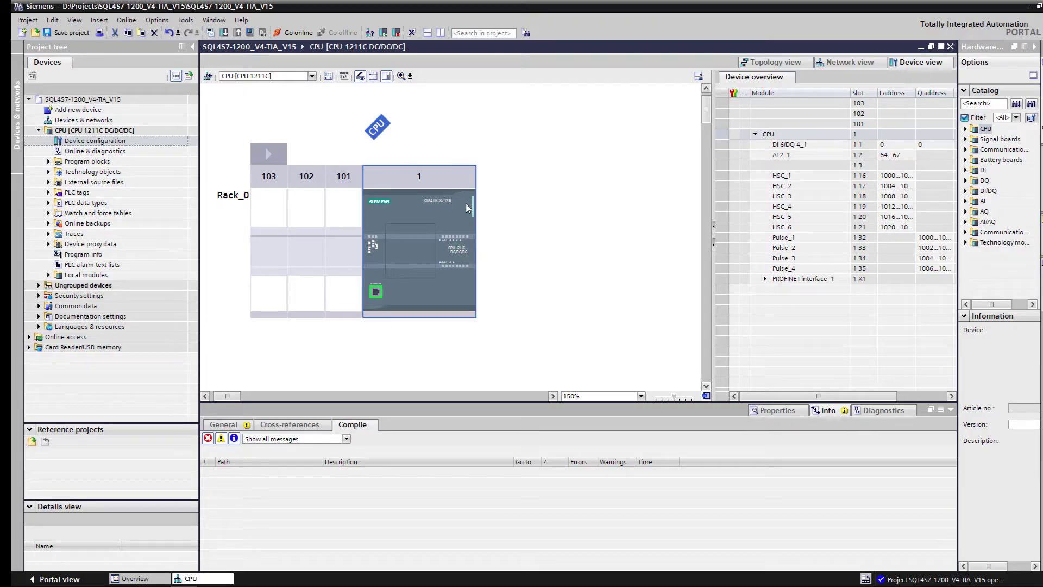
pyautogui.rightClick(465, 204)
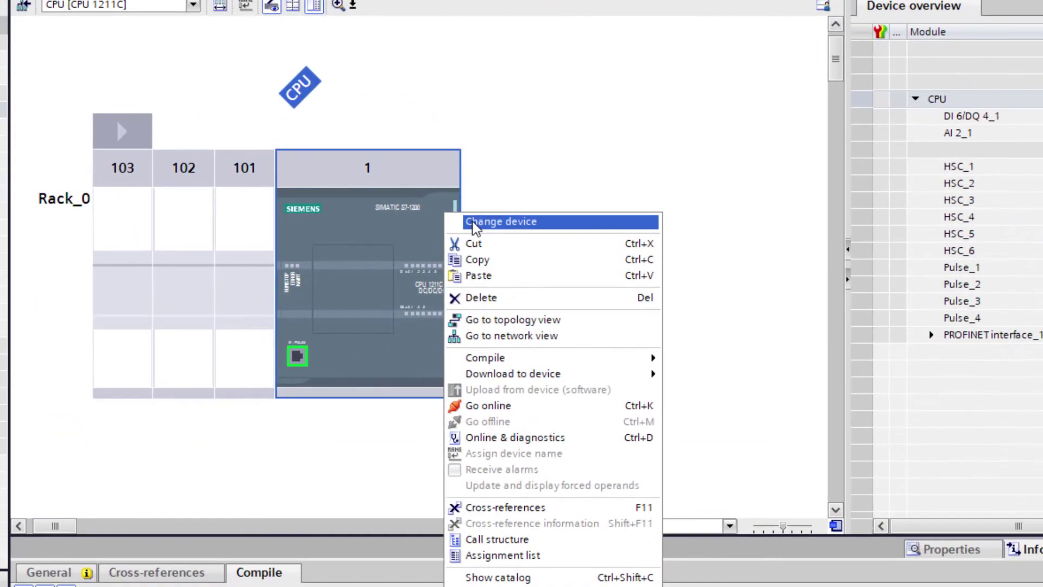
pyautogui.click(475, 223)
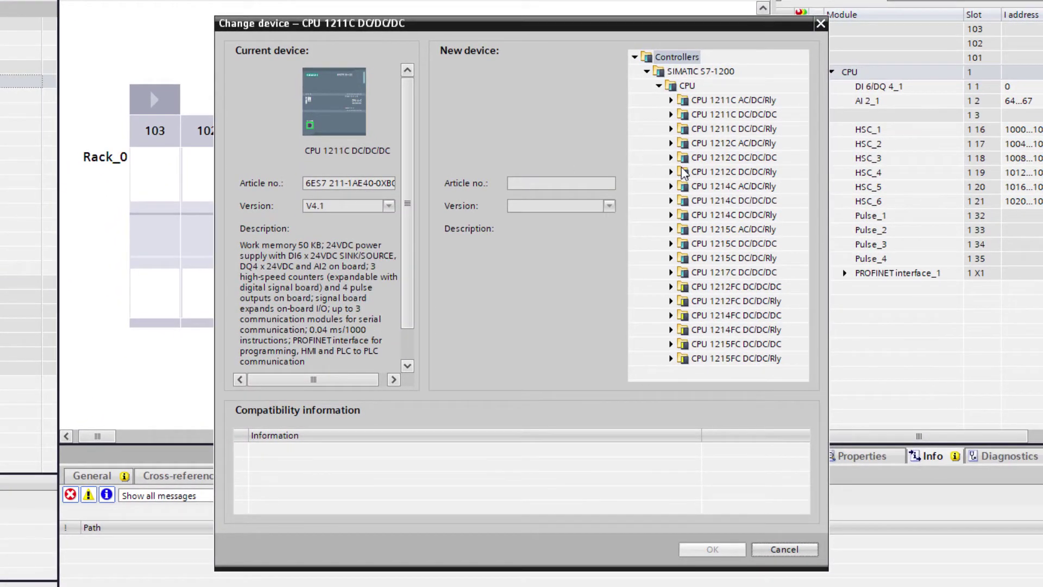
pyautogui.click(672, 173)
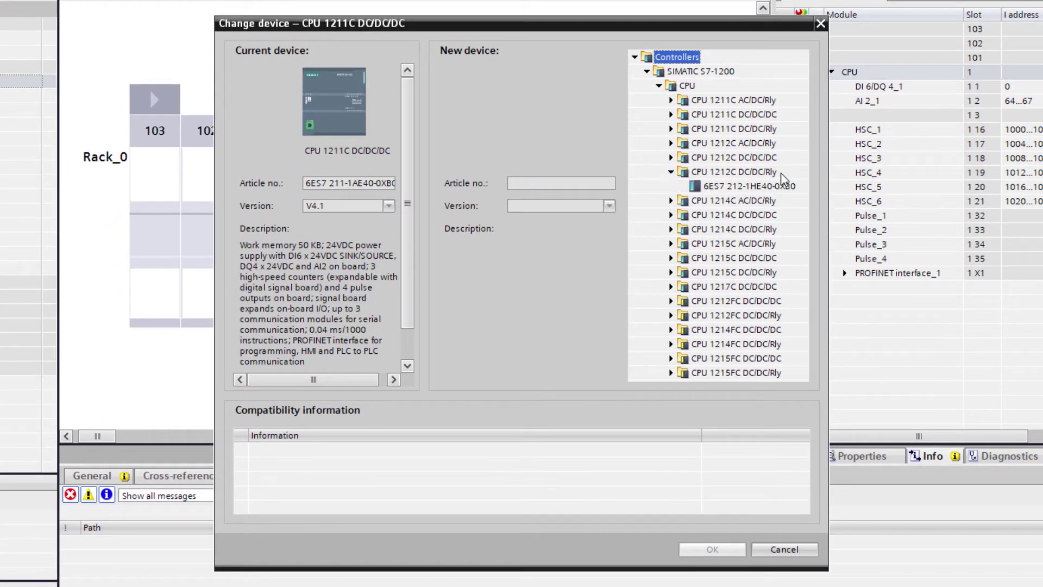
pyautogui.click(785, 186)
pyautogui.click(736, 551)
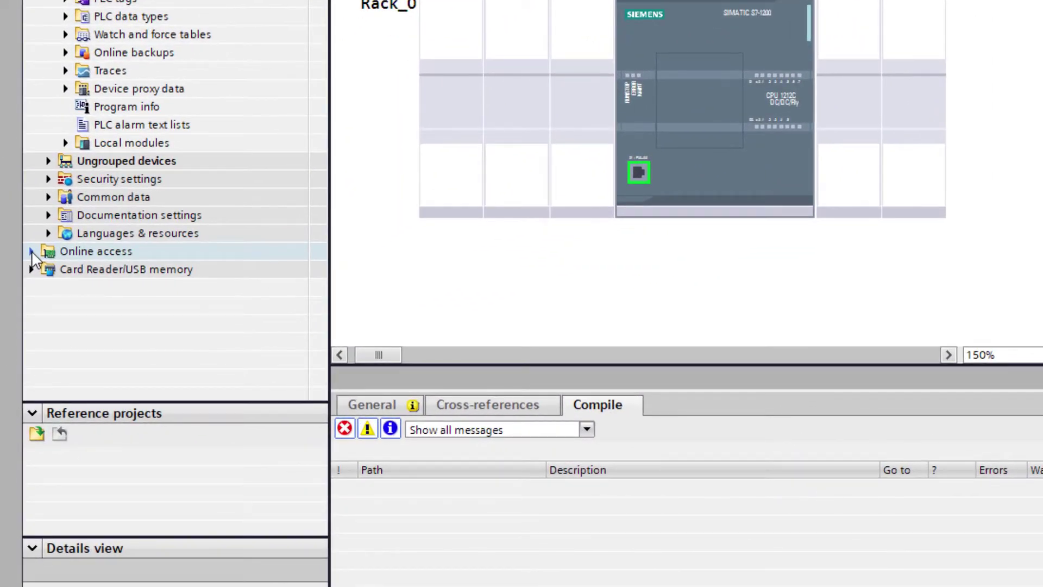
# Scan the Intel interface for accessible devices and open the found device's online diagnostics.
pyautogui.click(31, 251)
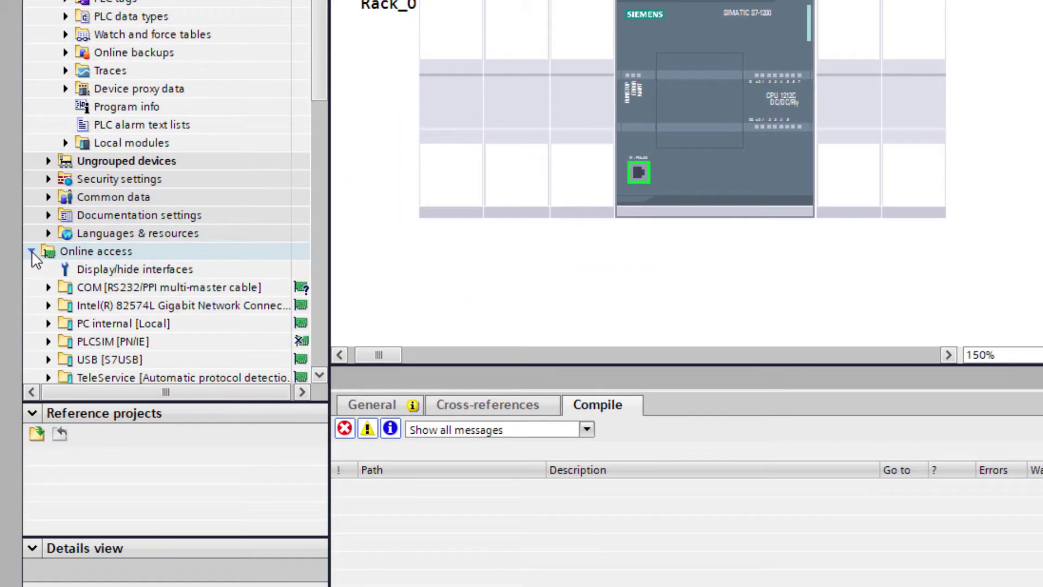
pyautogui.scroll(-2, 57, 233)
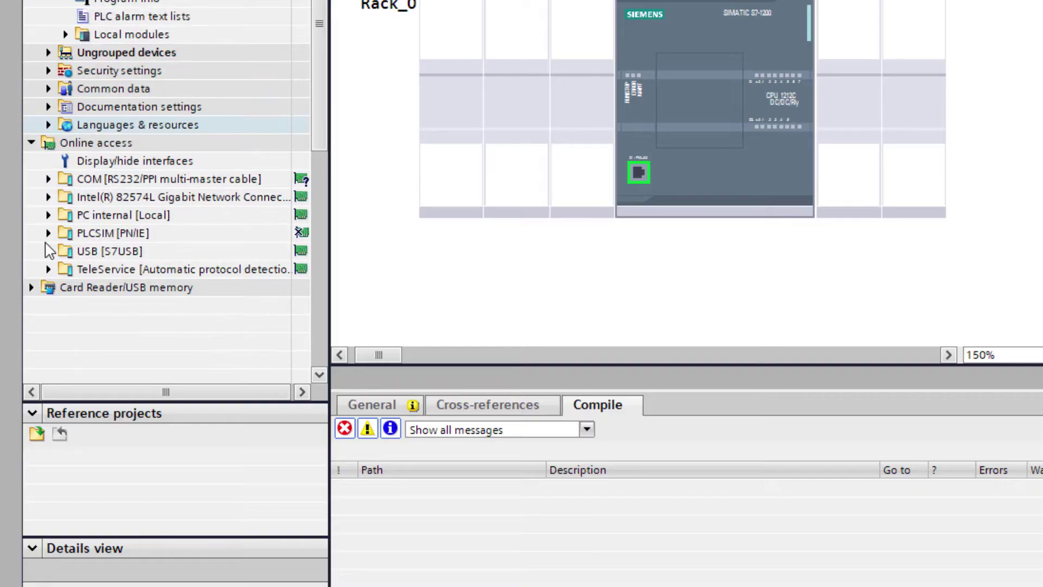
pyautogui.click(48, 197)
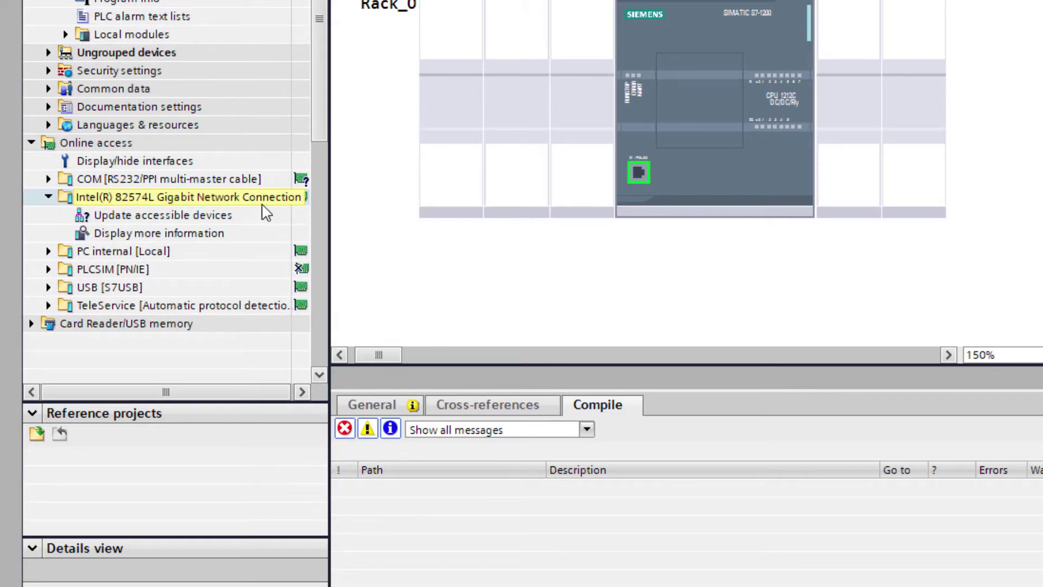
pyautogui.doubleClick(236, 215)
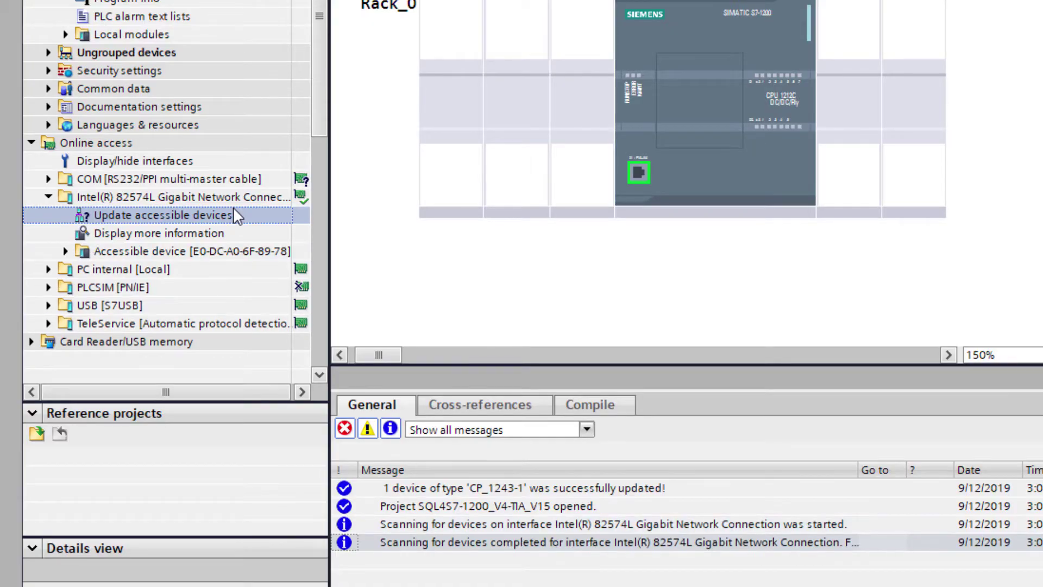
pyautogui.click(66, 251)
pyautogui.doubleClick(179, 251)
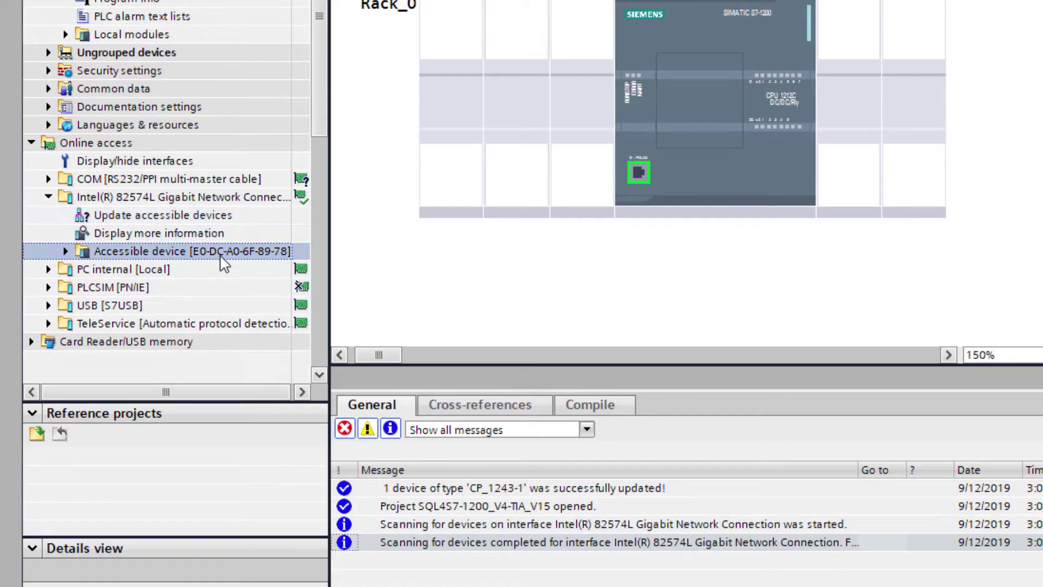
pyautogui.doubleClick(217, 251)
pyautogui.doubleClick(217, 267)
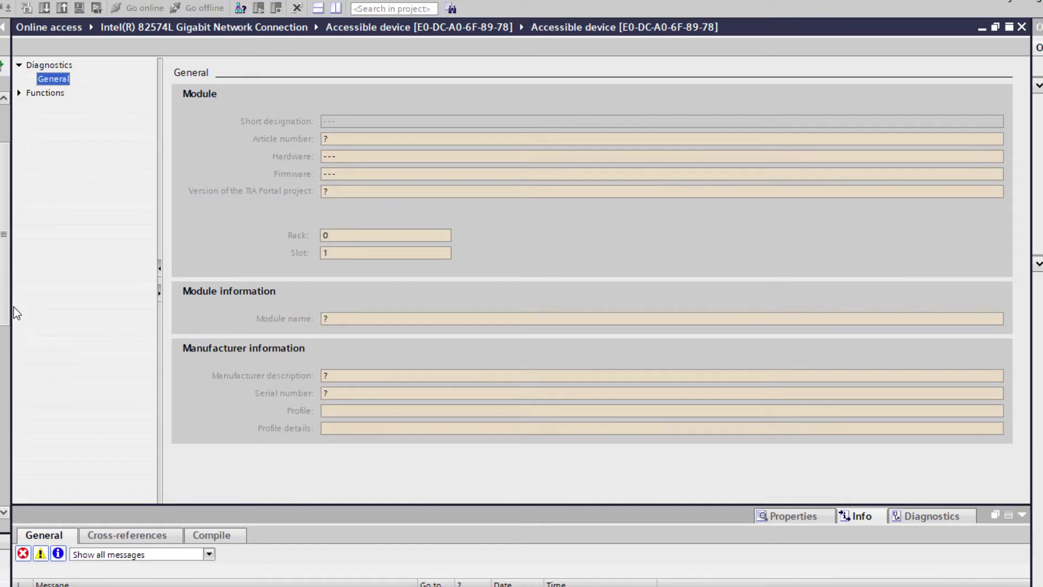
# Assign the device IP address 10.10.10.10 with subnet mask 255.255.255.0.
pyautogui.click(19, 92)
pyautogui.click(58, 104)
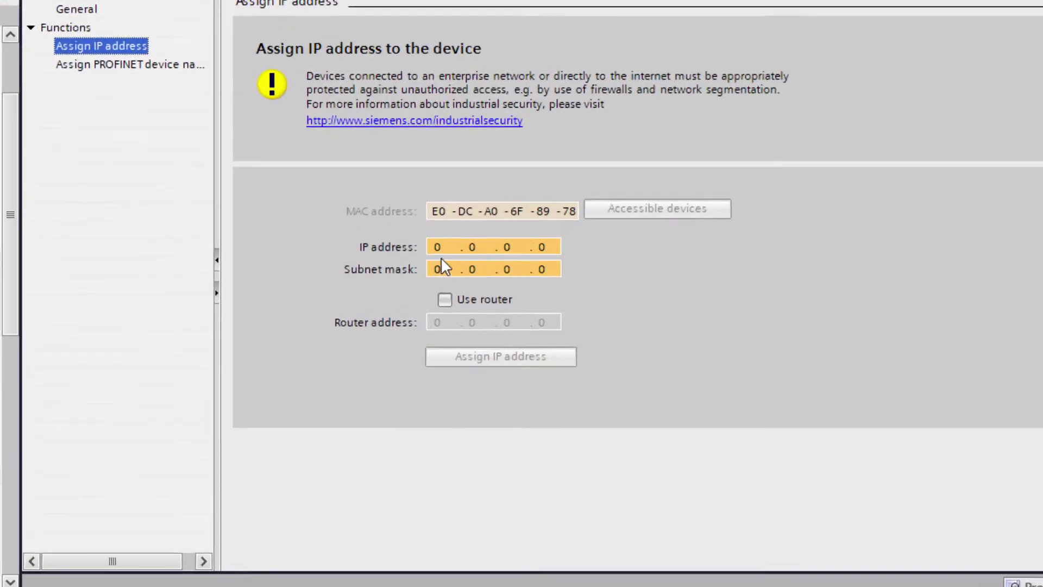
pyautogui.click(437, 248)
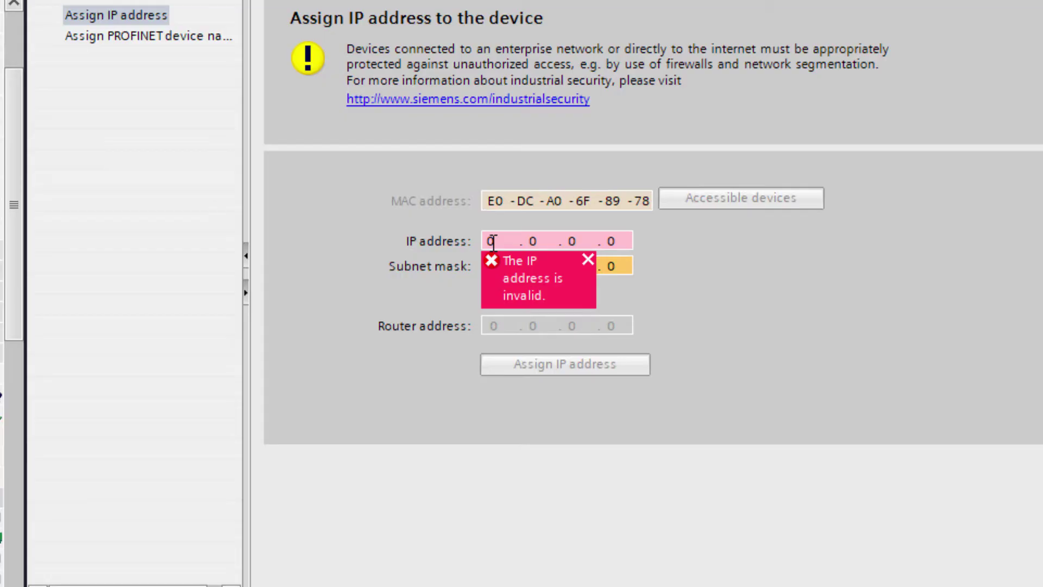
pyautogui.write('10.10.10.10')
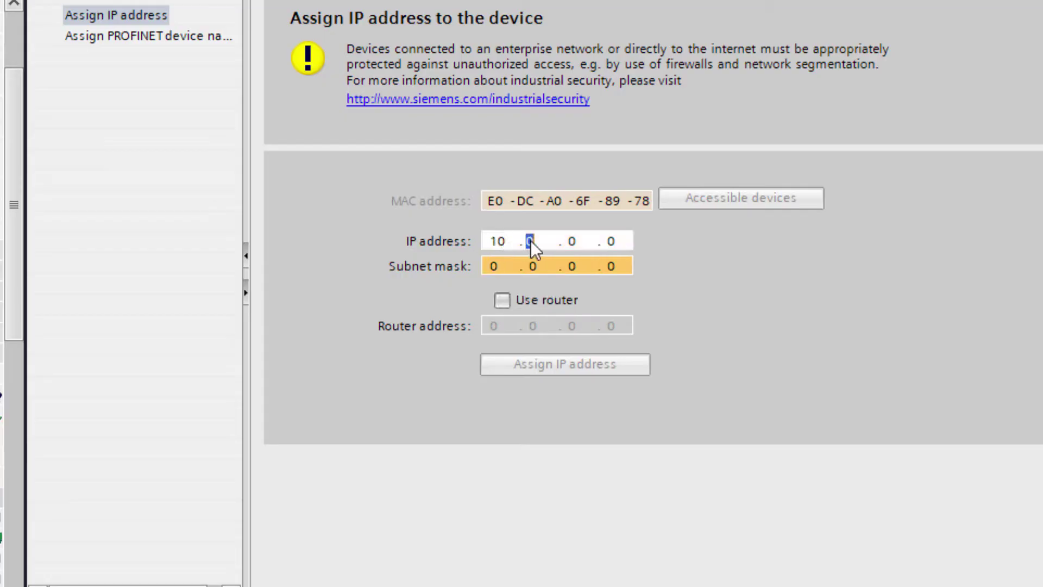
pyautogui.click(503, 266)
pyautogui.write('255.255.255.0')
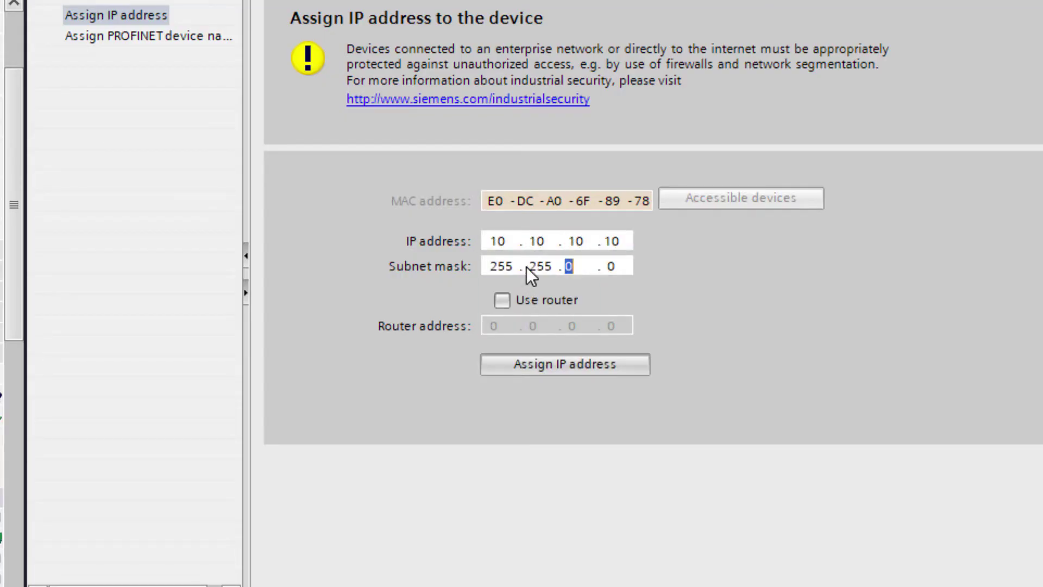
pyautogui.click(635, 365)
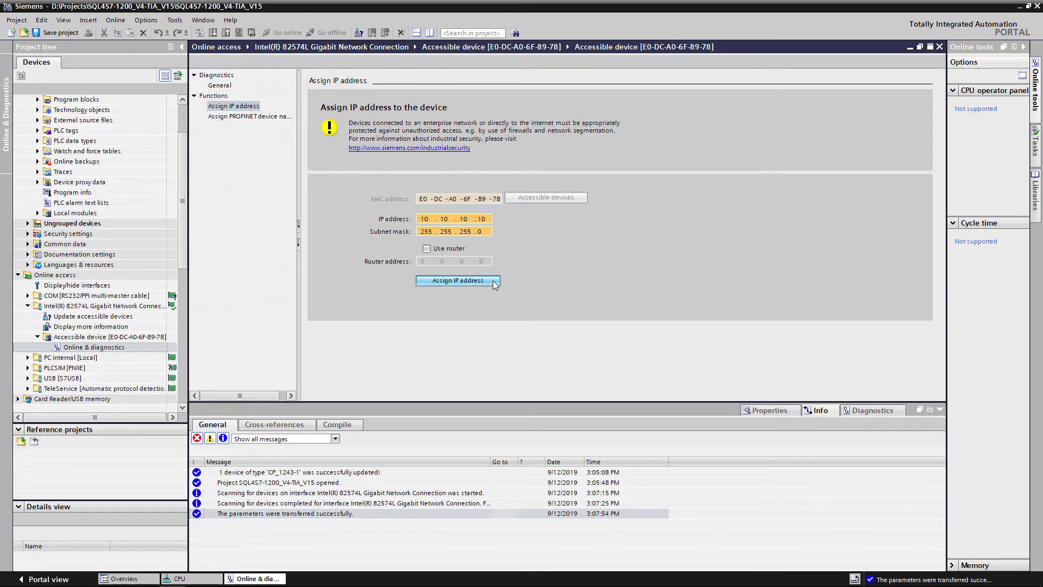
pyautogui.press('super')
# Check that VMnet4's IPv4 properties use 10.10.10.14 with mask 255.255.255.0, then close the windows.
pyautogui.rightClick(927, 579)
pyautogui.click(930, 563)
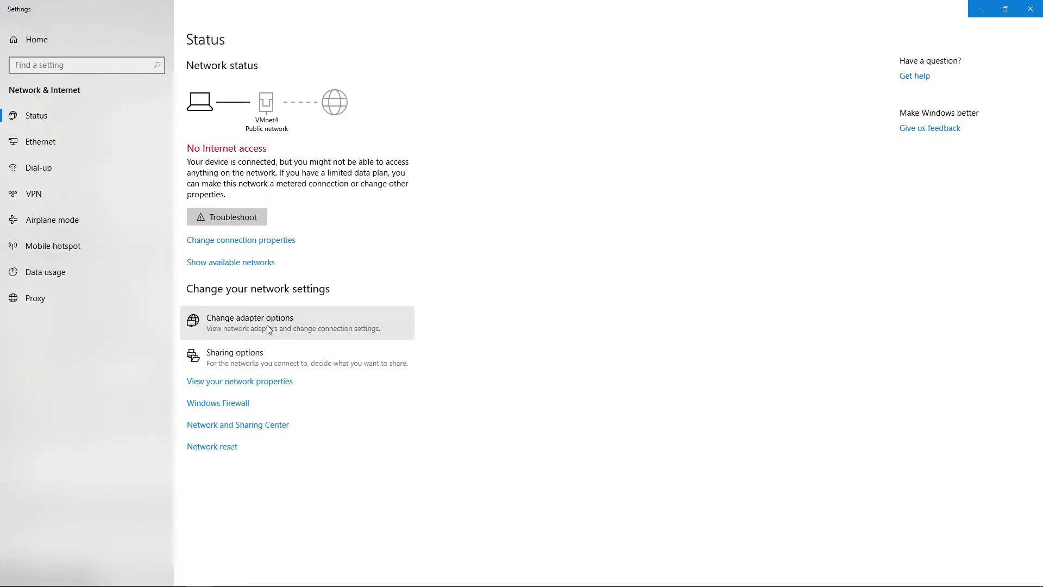
pyautogui.click(267, 325)
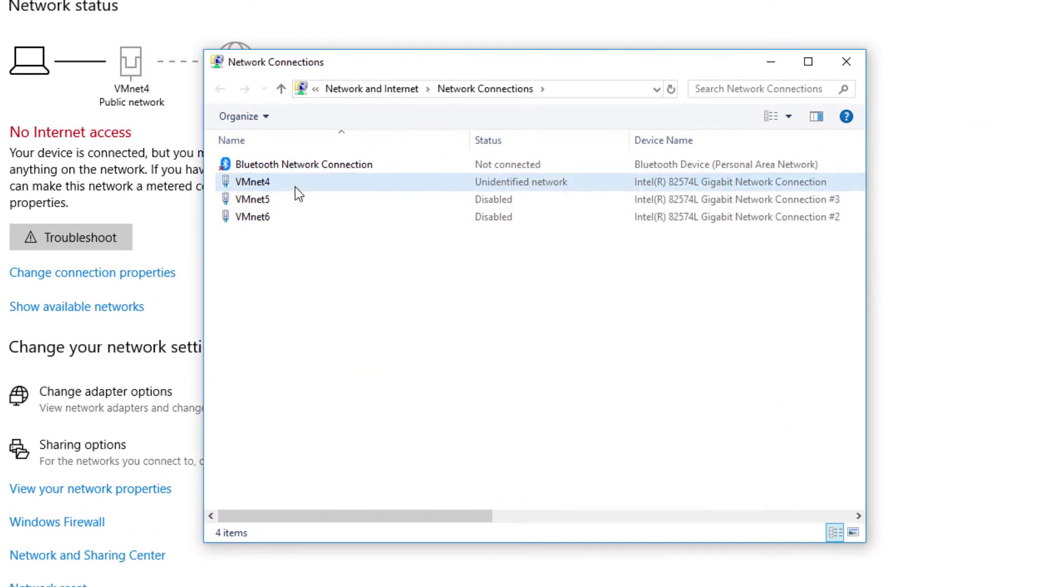
pyautogui.rightClick(295, 187)
pyautogui.click(351, 348)
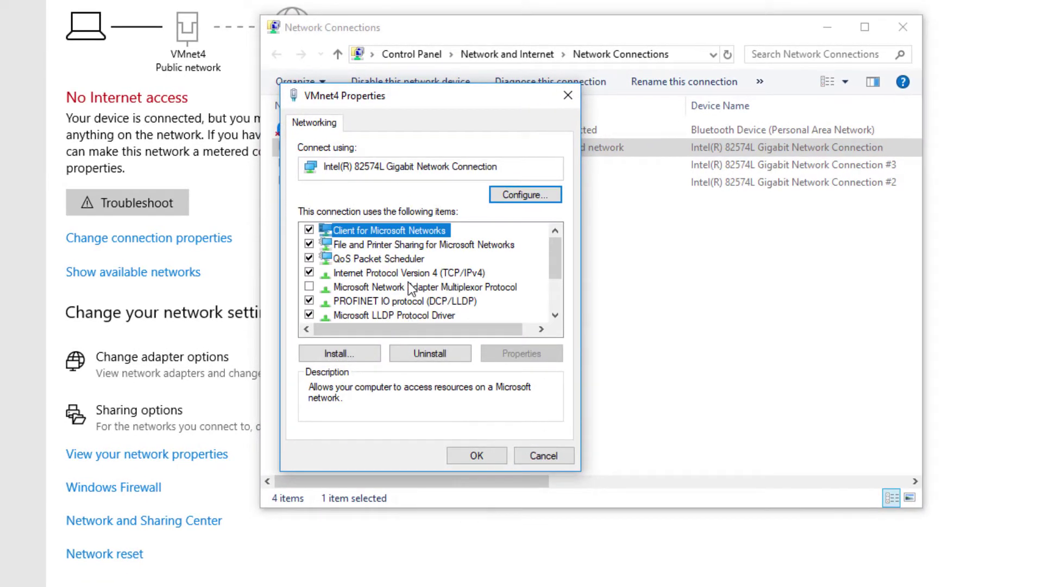
pyautogui.click(352, 309)
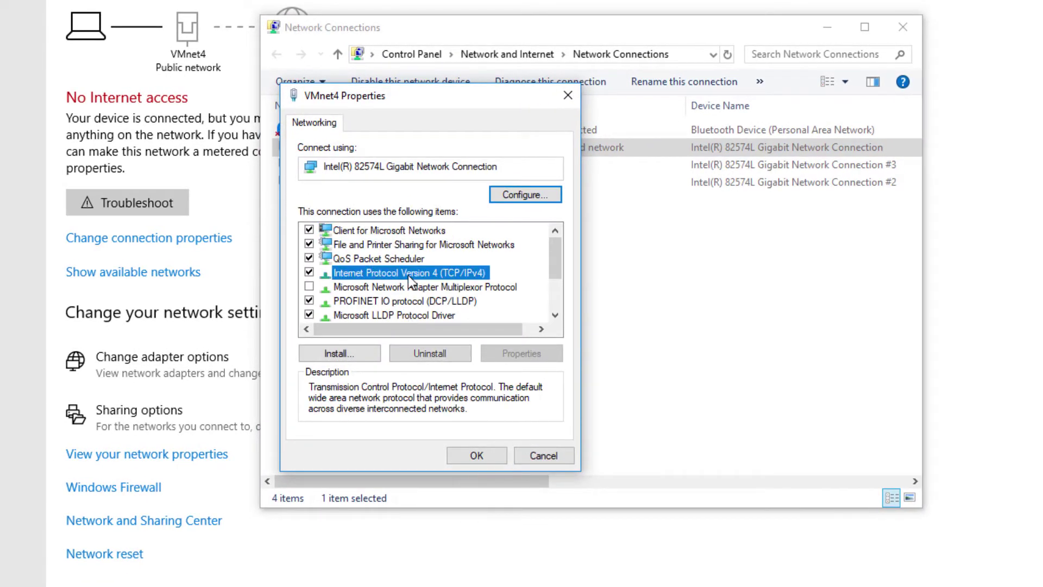
pyautogui.click(510, 354)
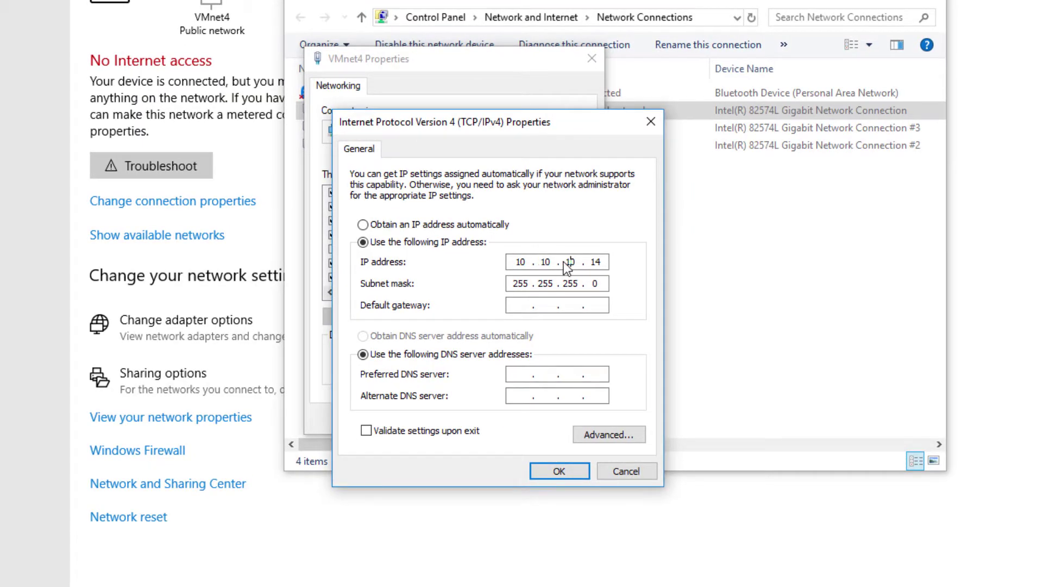
pyautogui.click(558, 472)
pyautogui.click(508, 419)
pyautogui.click(765, 85)
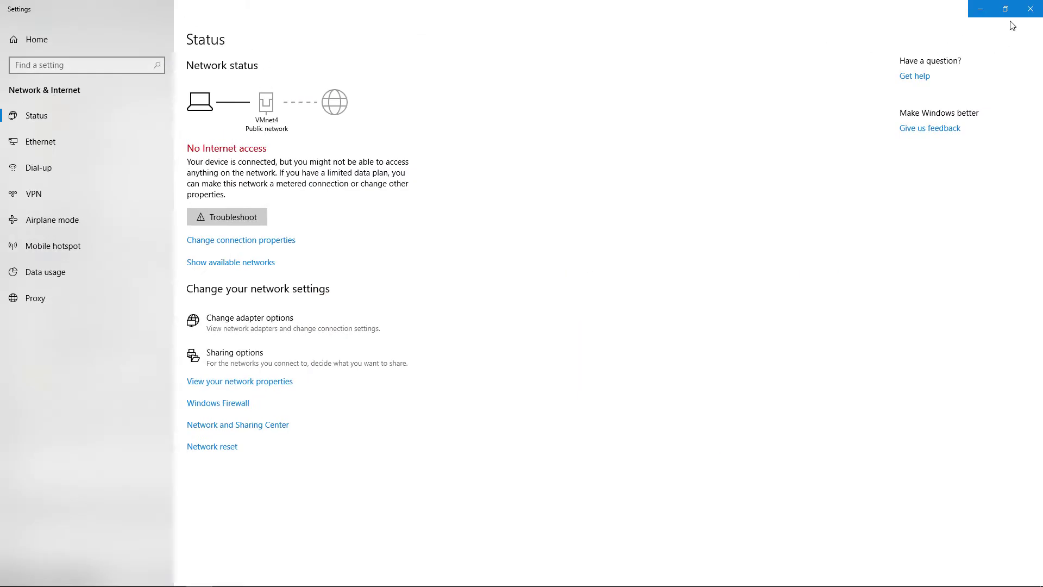
# Edit the CPU's PROFINET interface IP address in the device configuration to 10.10.10.120.
pyautogui.click(1030, 9)
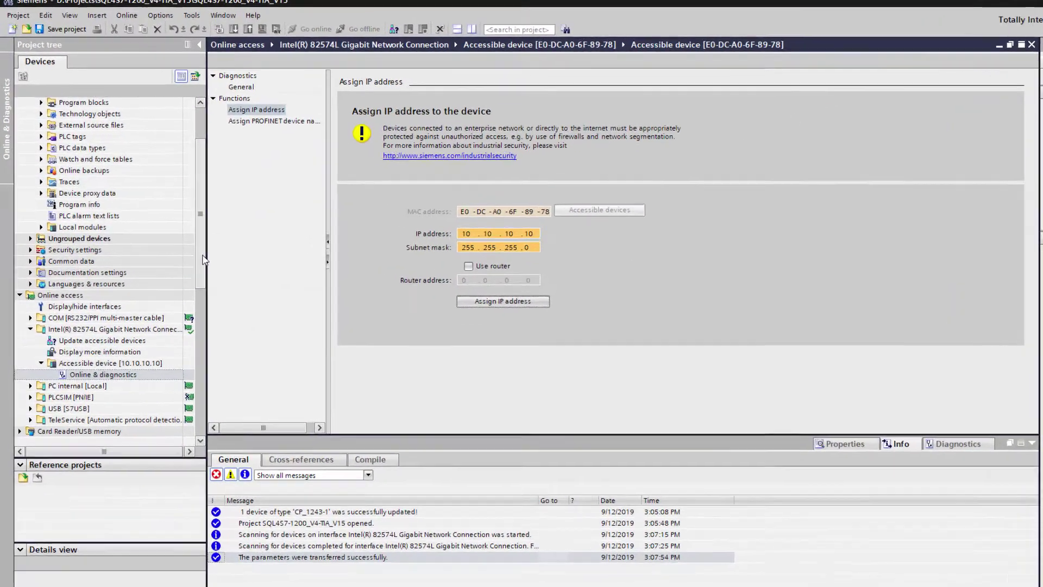
pyautogui.scroll(2, 136, 179)
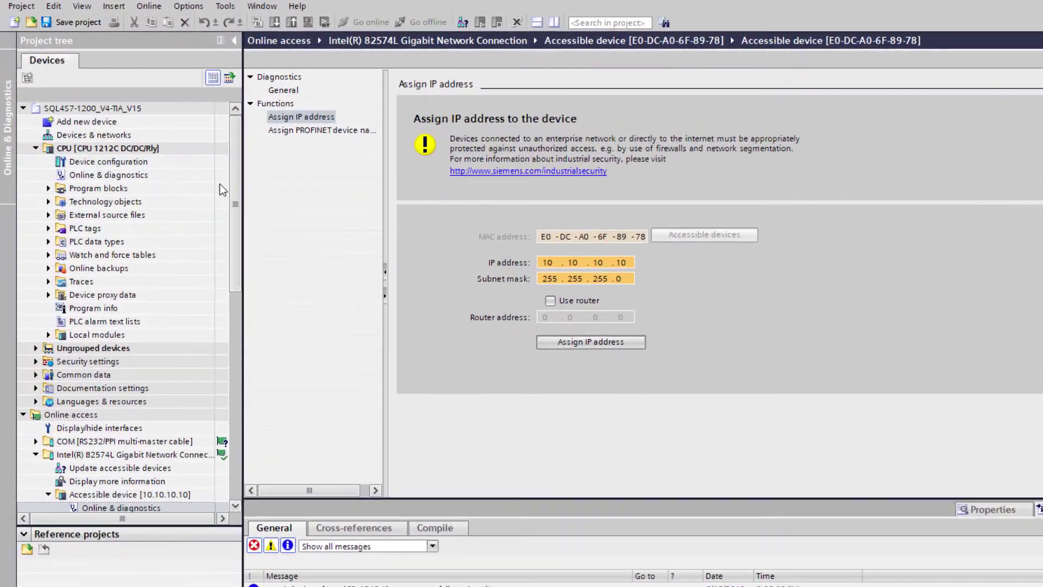
pyautogui.doubleClick(142, 162)
pyautogui.click(471, 356)
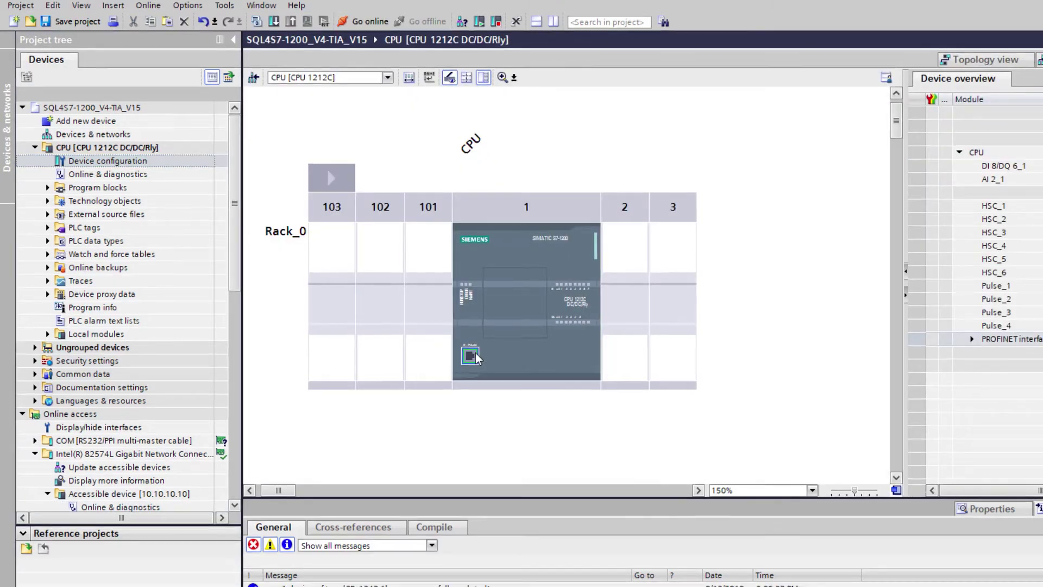
pyautogui.doubleClick(471, 356)
pyautogui.moveTo(535, 496); pyautogui.dragTo(516, 310)
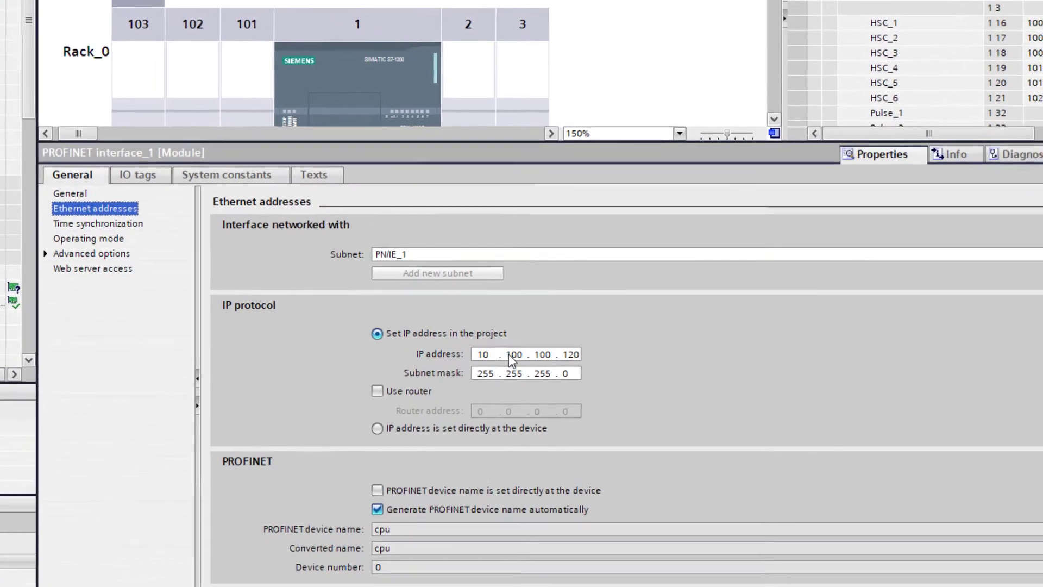
pyautogui.doubleClick(514, 349)
pyautogui.write('10 . 10 ')
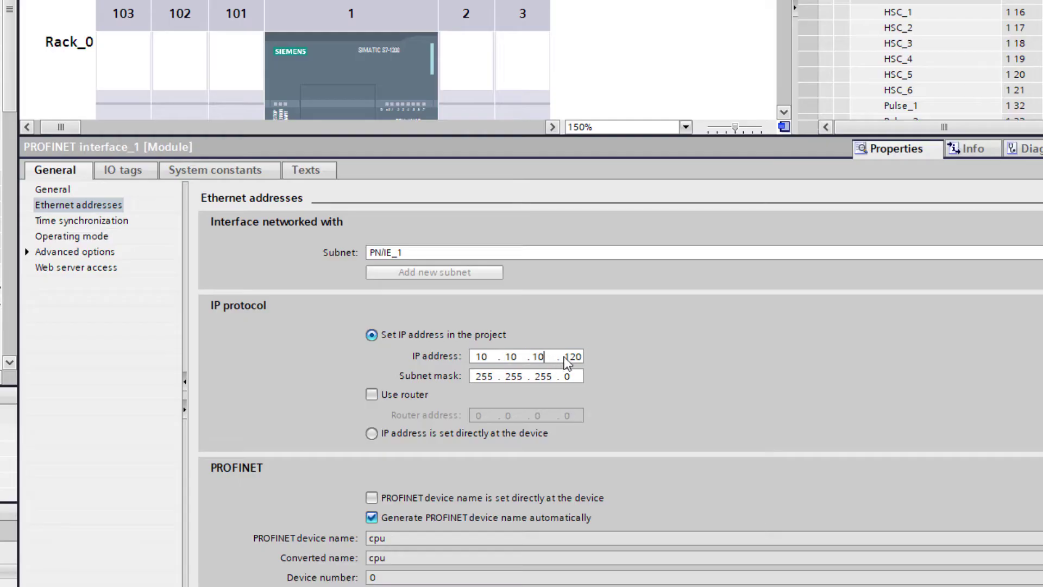
pyautogui.write('.')
pyautogui.click(50, 190)
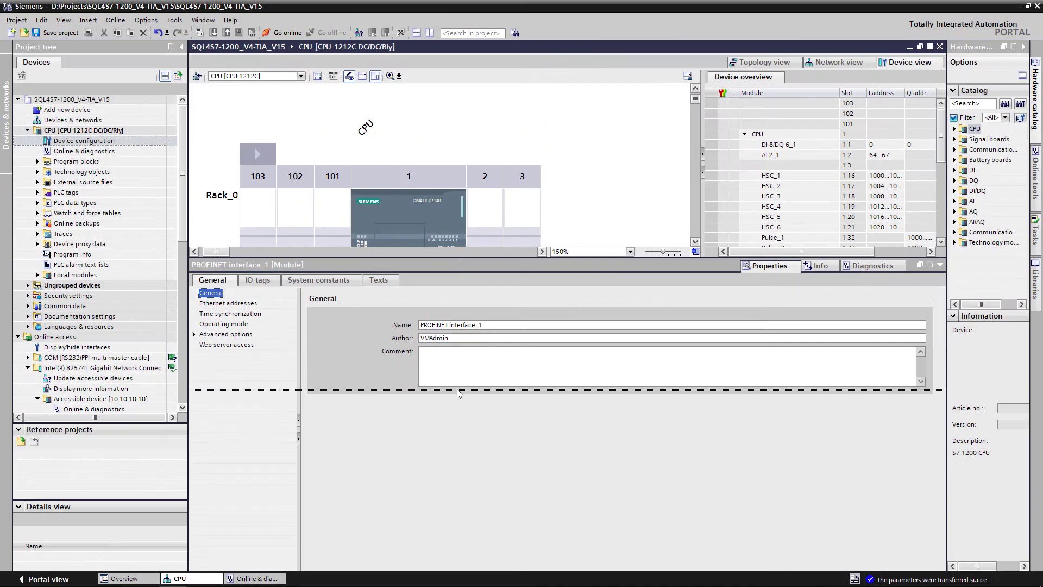
# Compile the CPU's full hardware configuration.
pyautogui.moveTo(458, 389); pyautogui.dragTo(461, 416)
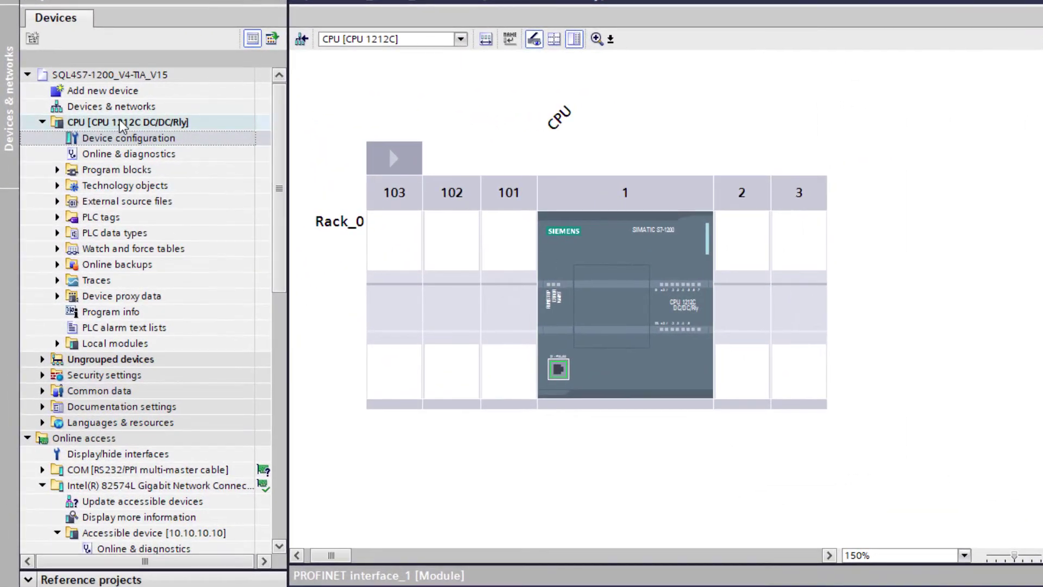
pyautogui.rightClick(122, 126)
pyautogui.moveTo(300, 323)
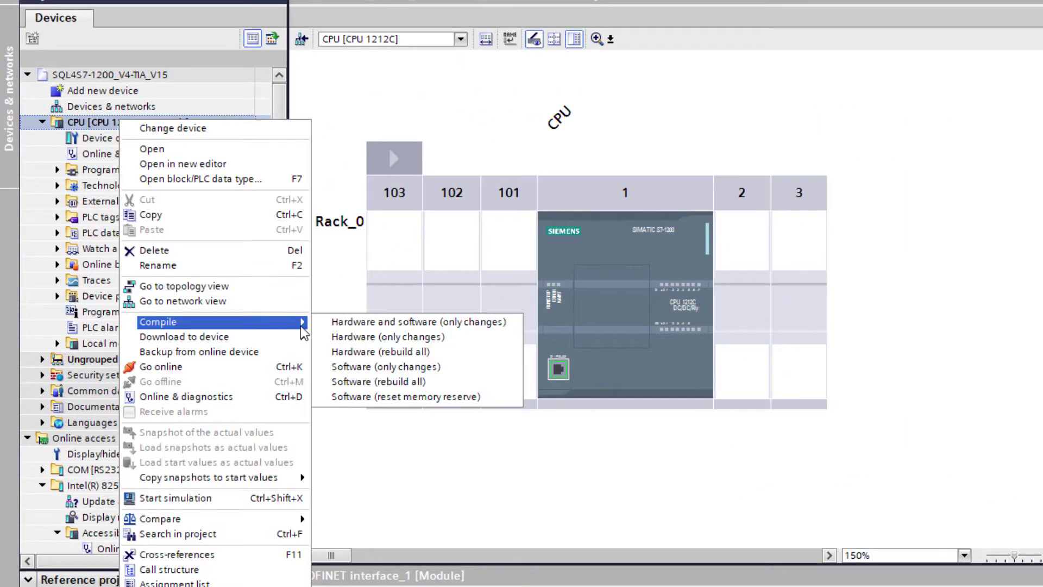
pyautogui.click(380, 351)
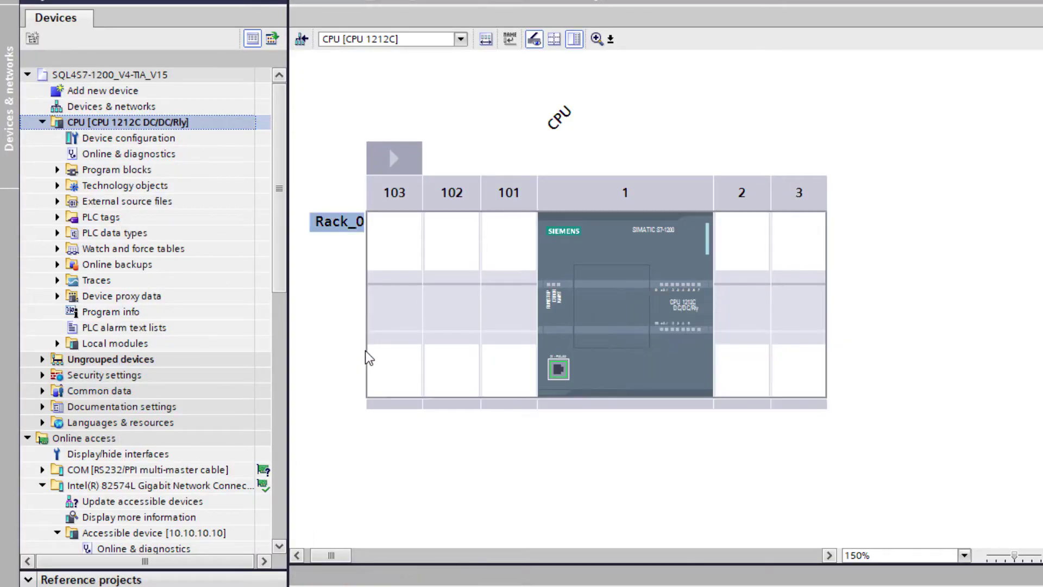
# Download the hardware configuration to the CPU found at 10.10.10.10.
pyautogui.rightClick(190, 124)
pyautogui.moveTo(359, 343)
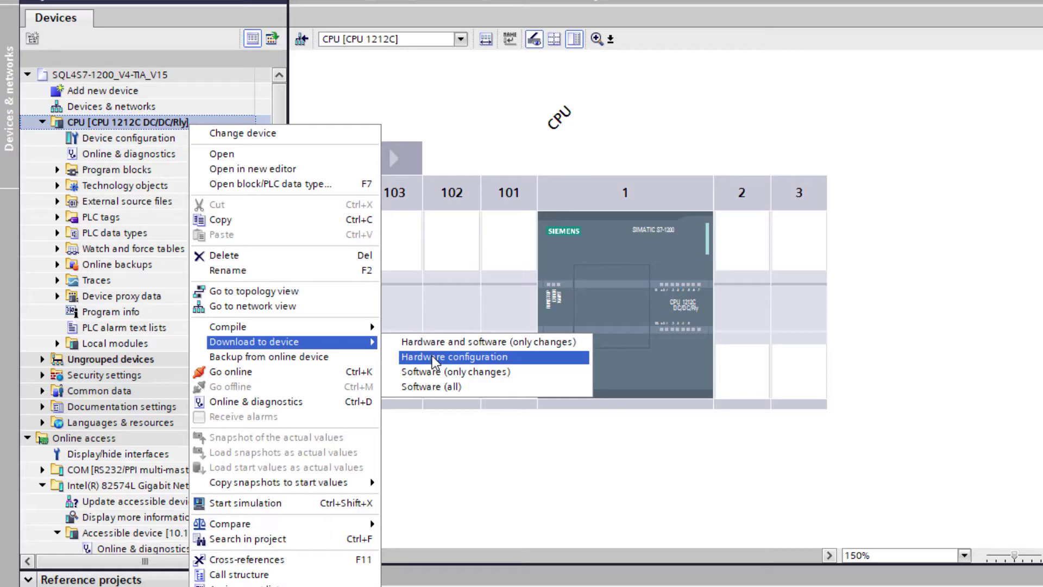
pyautogui.click(433, 357)
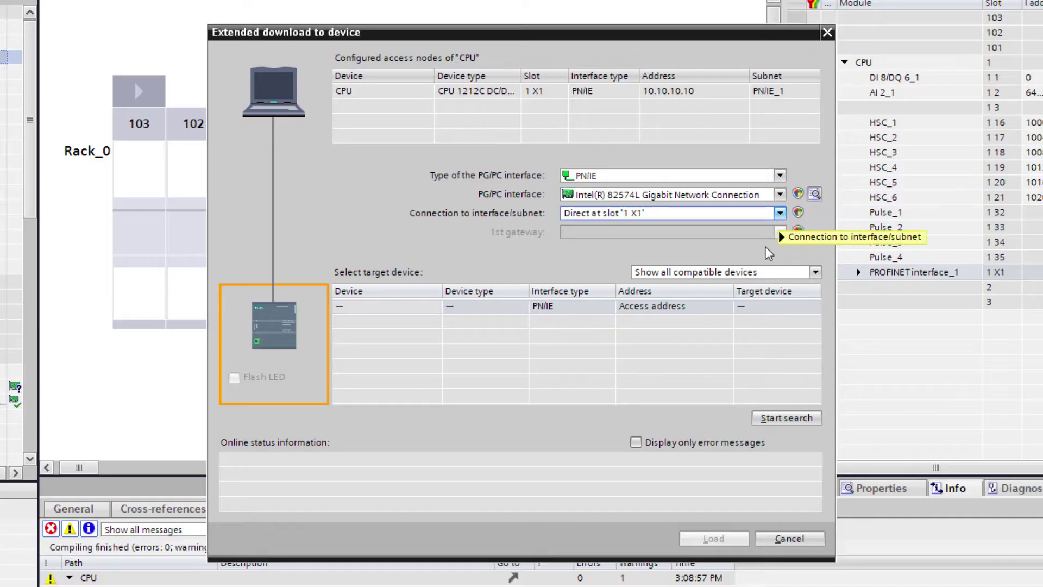
pyautogui.click(767, 417)
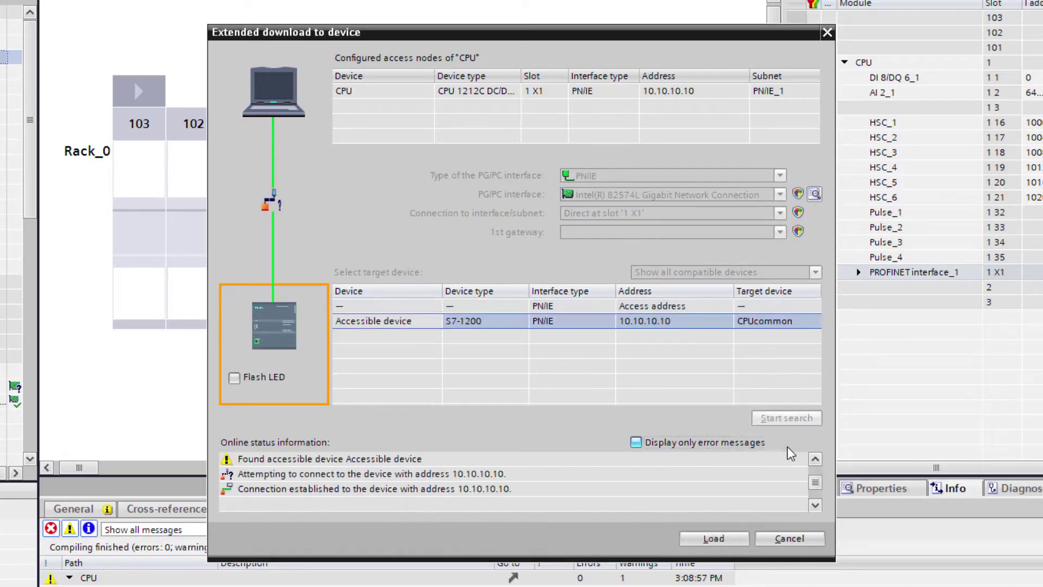
pyautogui.click(716, 540)
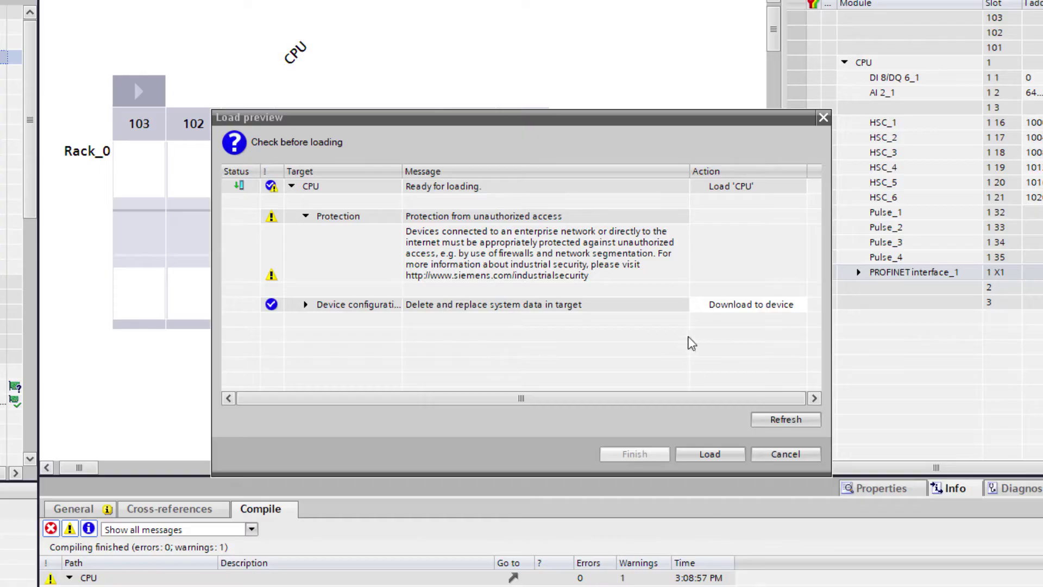
pyautogui.click(724, 454)
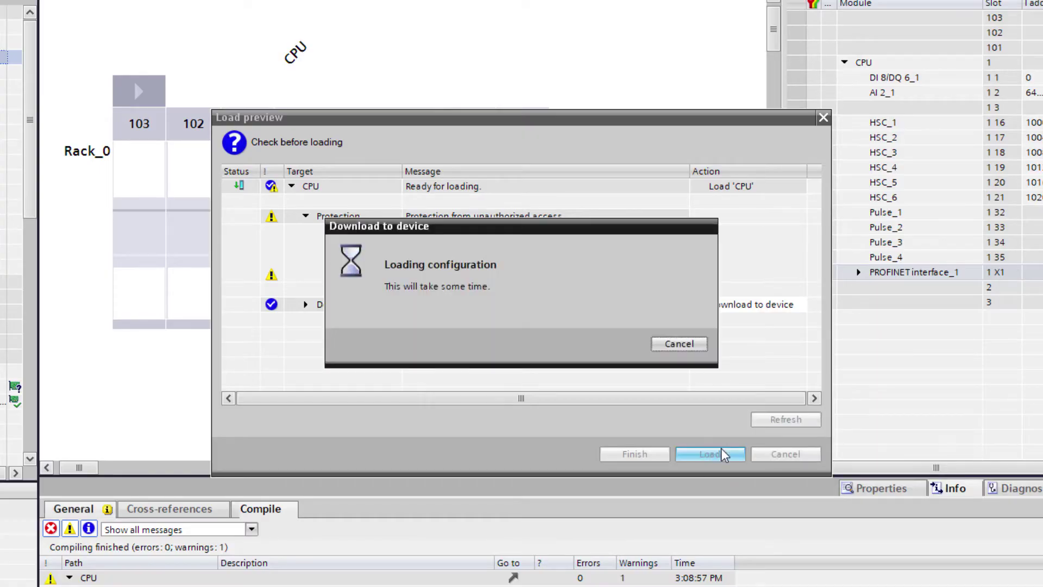
# Dismiss the download results, expand Program blocks and browse the Sql4Siemens and Example1A groups.
pyautogui.click(657, 454)
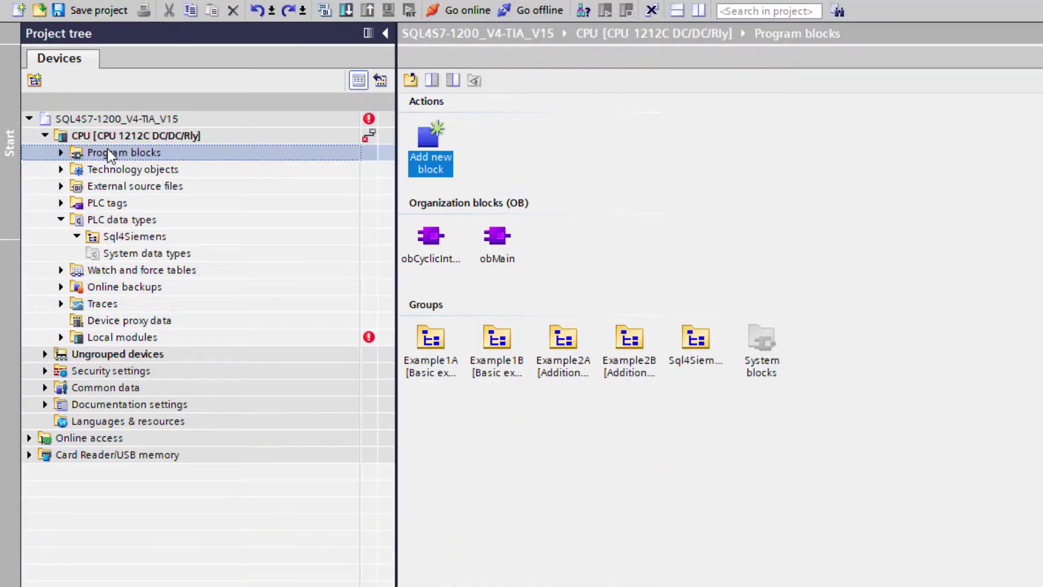
pyautogui.click(76, 157)
pyautogui.click(61, 152)
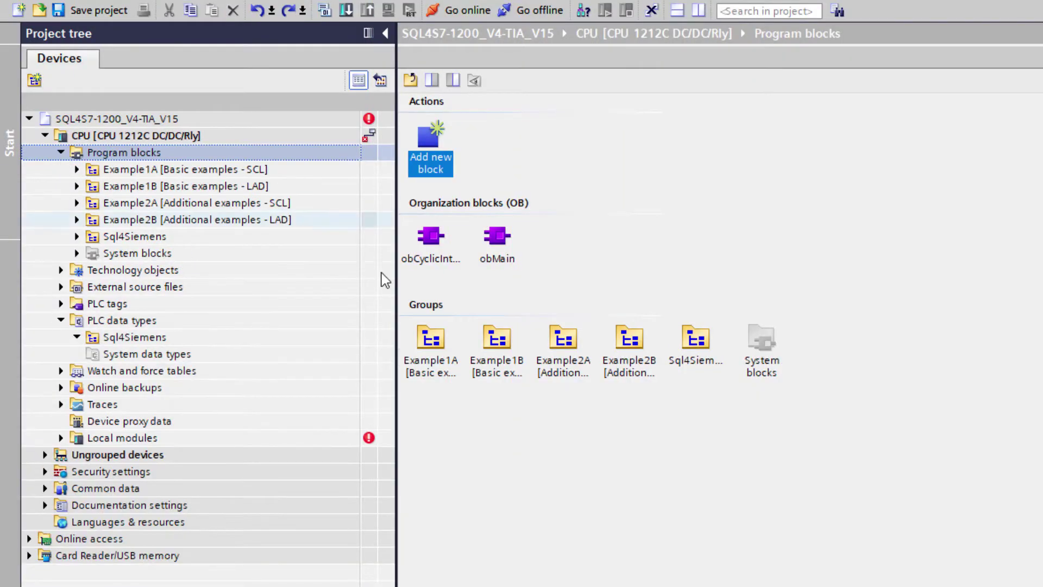
pyautogui.doubleClick(703, 348)
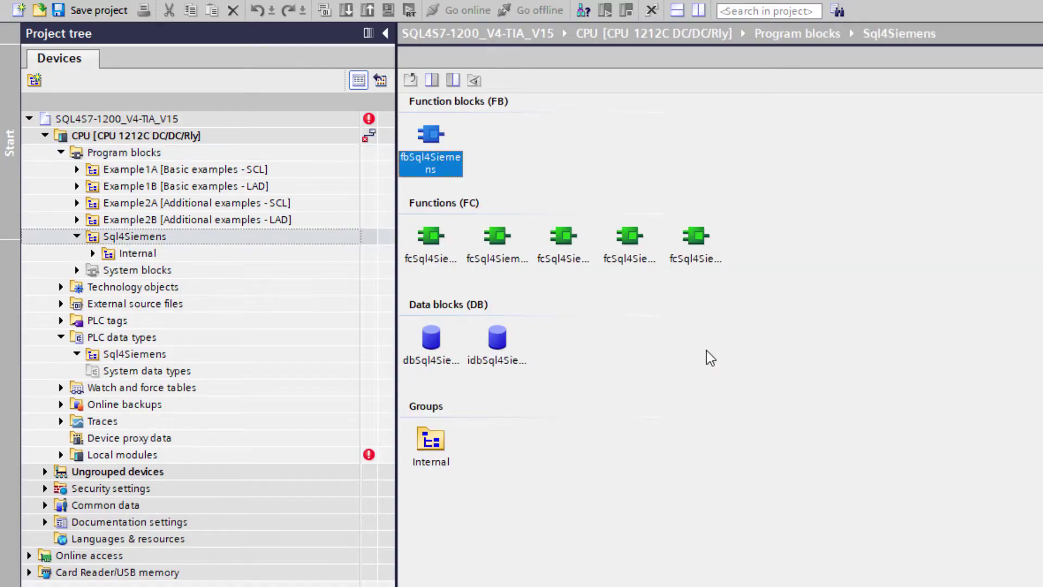
pyautogui.click(123, 153)
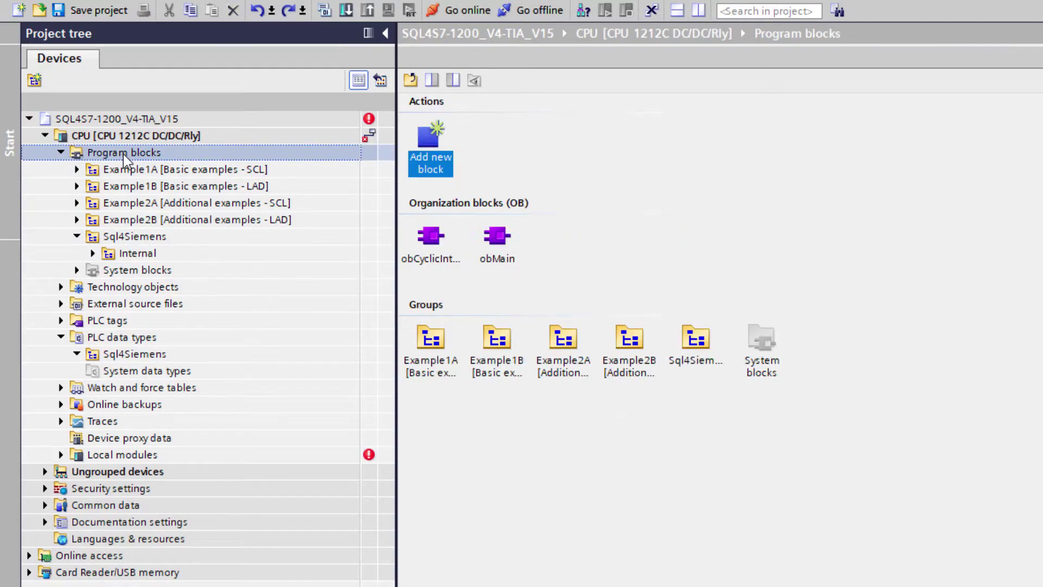
pyautogui.doubleClick(427, 339)
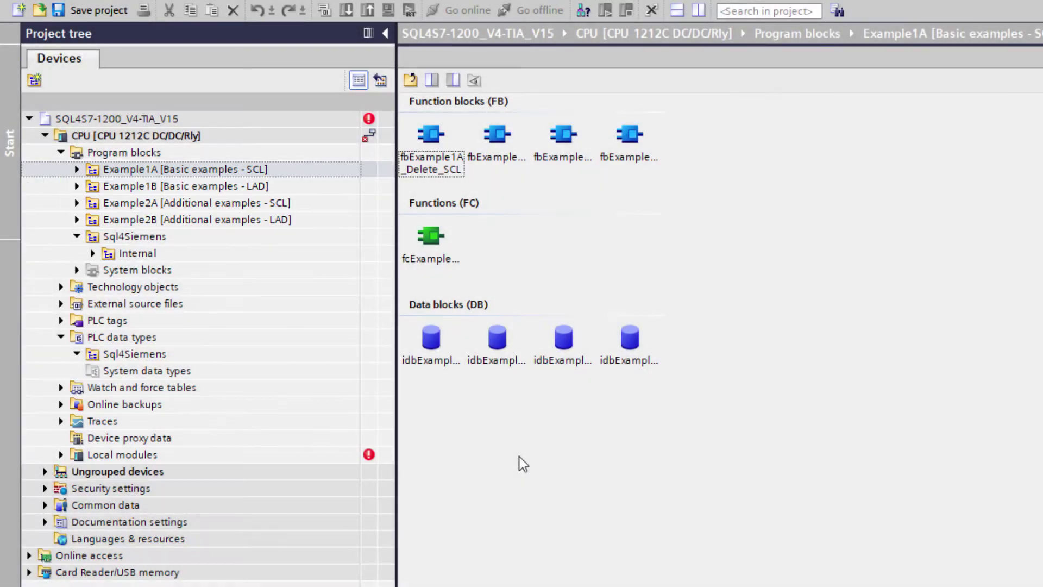
pyautogui.click(112, 153)
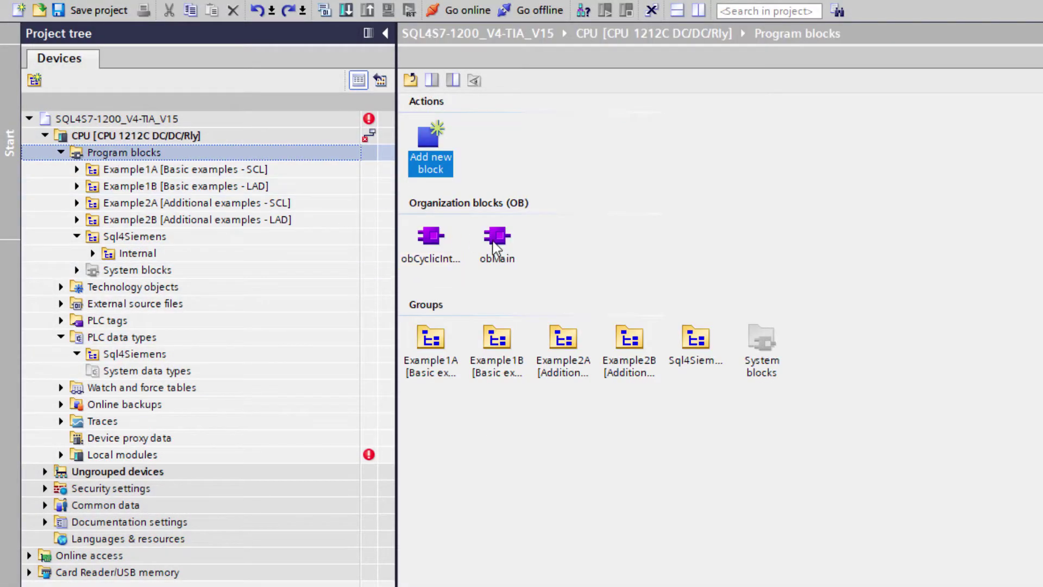
# Open obMain [OB1] to view its calls to fcExample1A_SCL, fcExample1B_LAD, fcExample2A_SCL and fcExample2B_LAD.
pyautogui.doubleClick(496, 242)
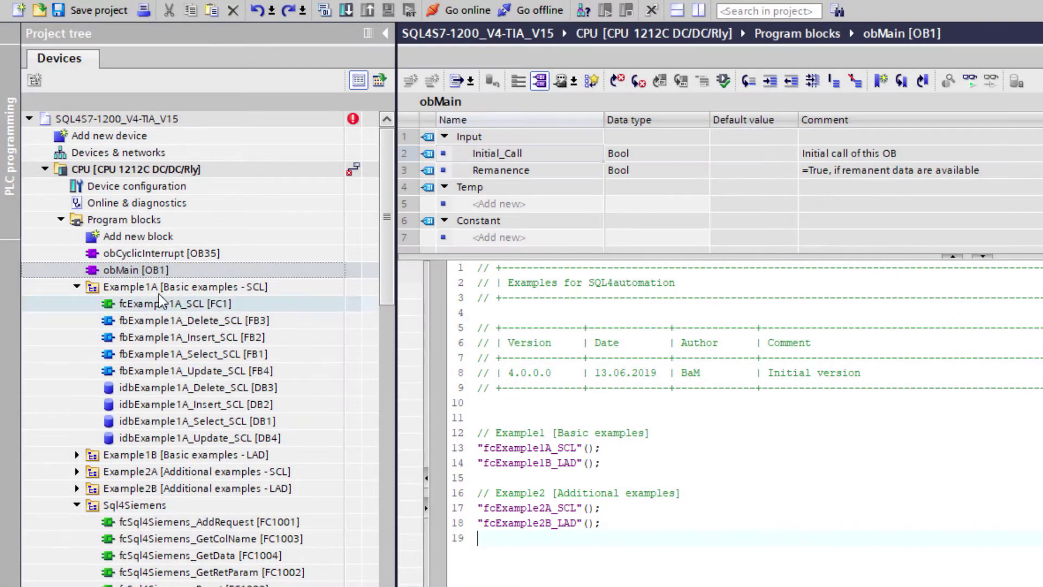
pyautogui.click(77, 286)
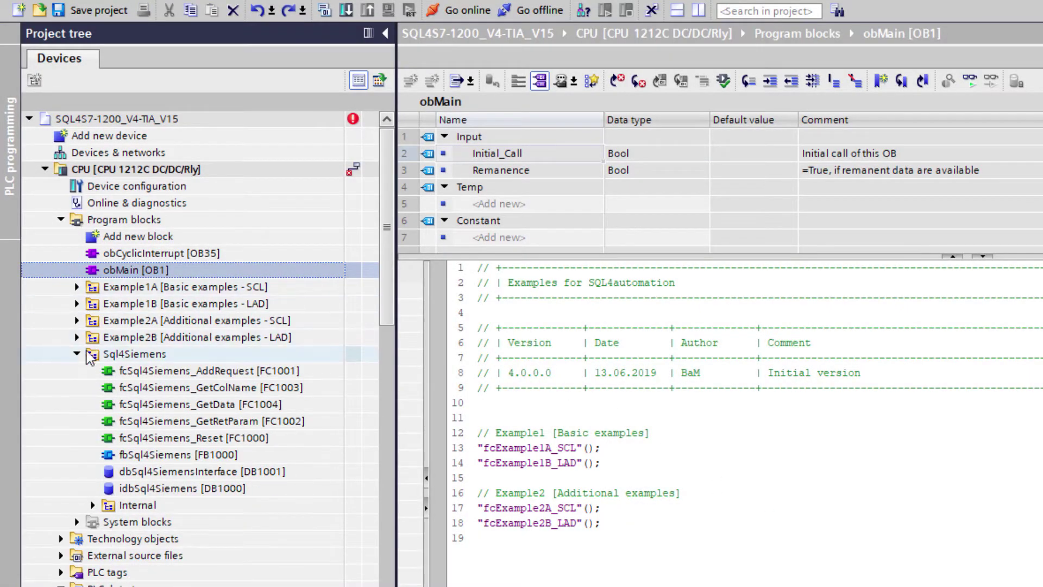
pyautogui.click(79, 357)
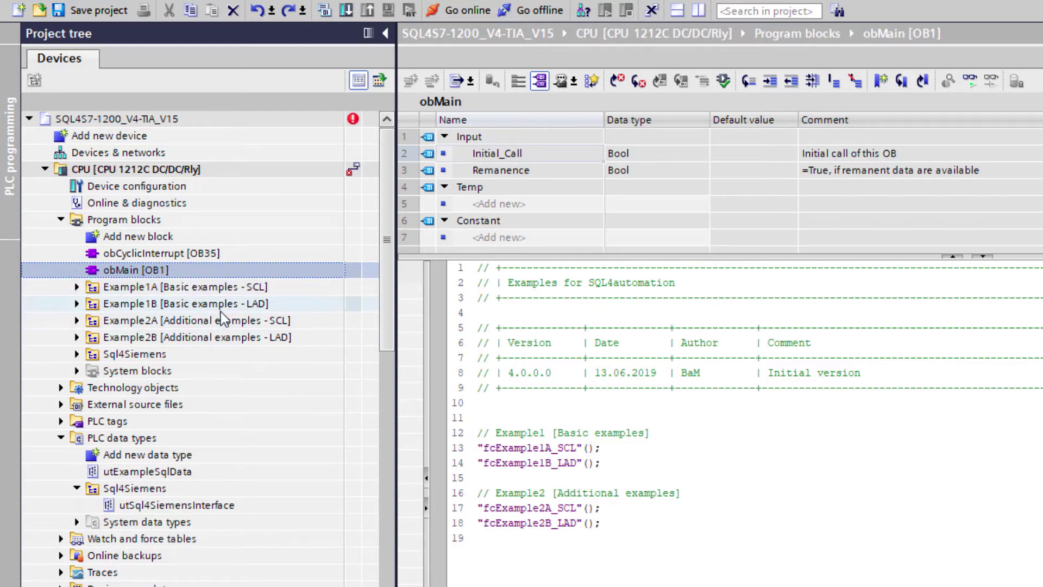
pyautogui.click(77, 287)
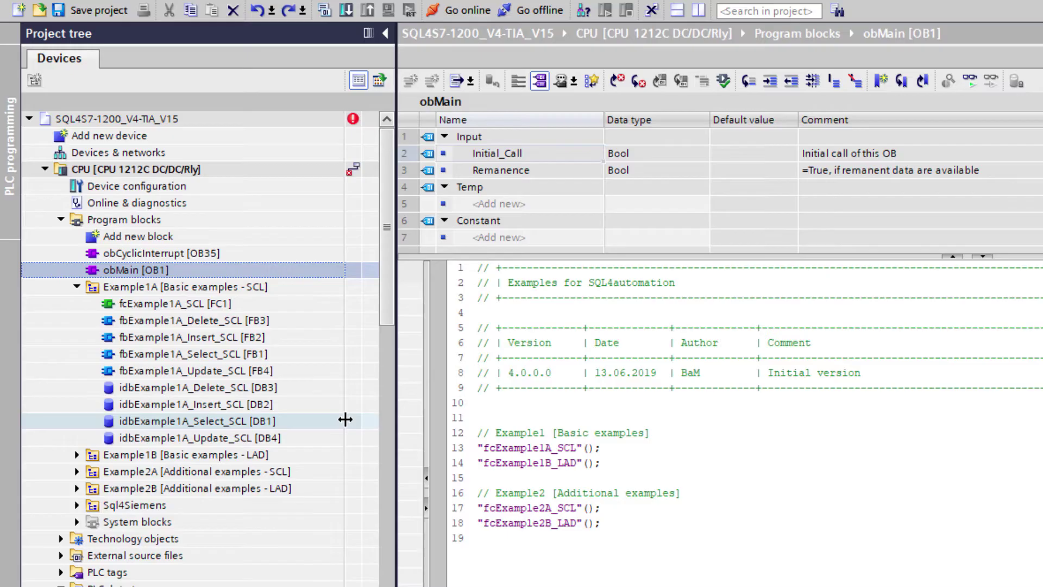
pyautogui.click(263, 303)
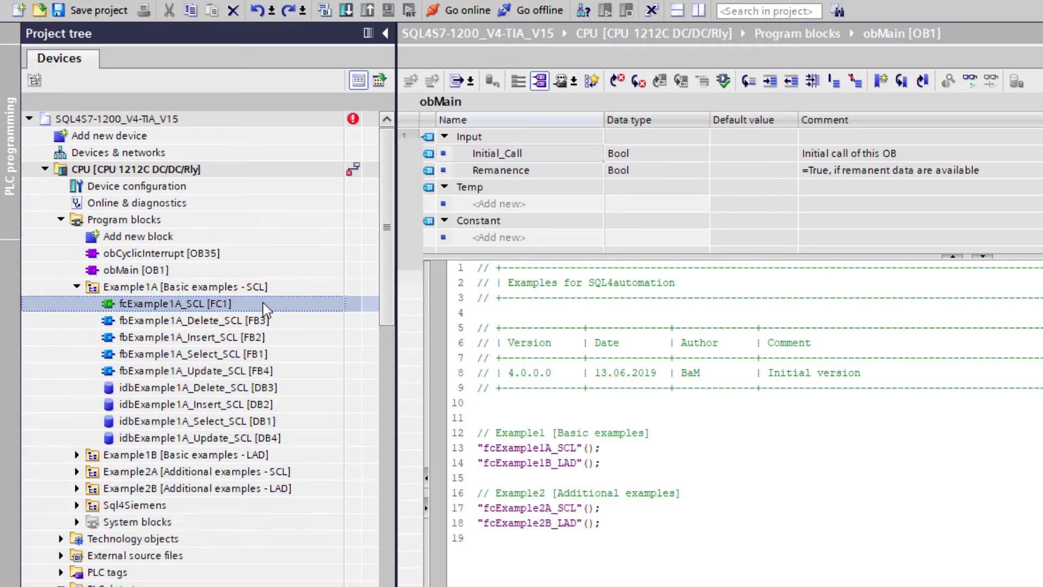
# Open fcExample1A_SCL [FC1] and point out its dbSql4SiemensInterface argument and xError parameter.
pyautogui.doubleClick(263, 303)
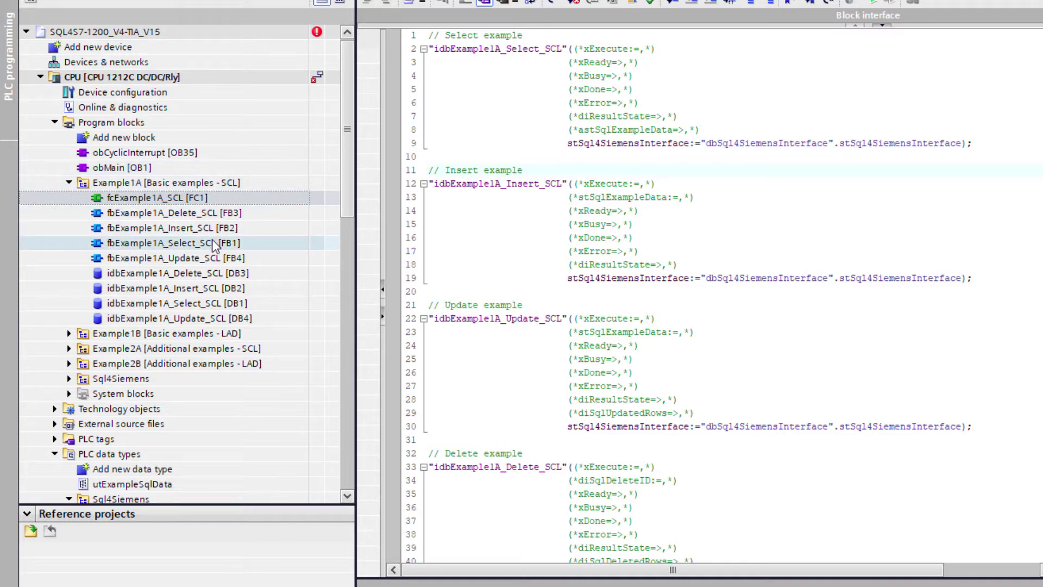
pyautogui.click(964, 255)
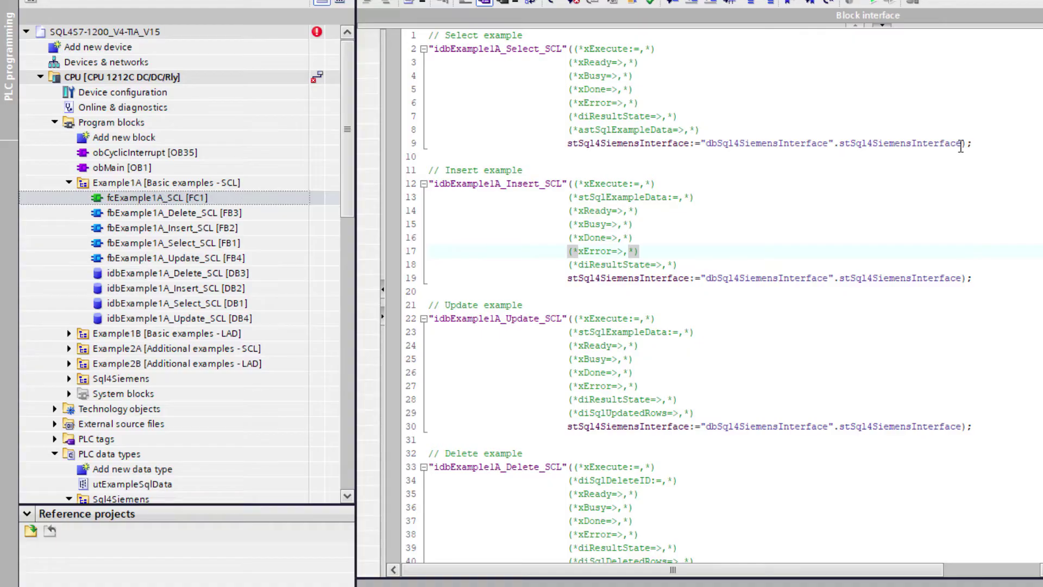
pyautogui.moveTo(960, 145); pyautogui.dragTo(705, 144)
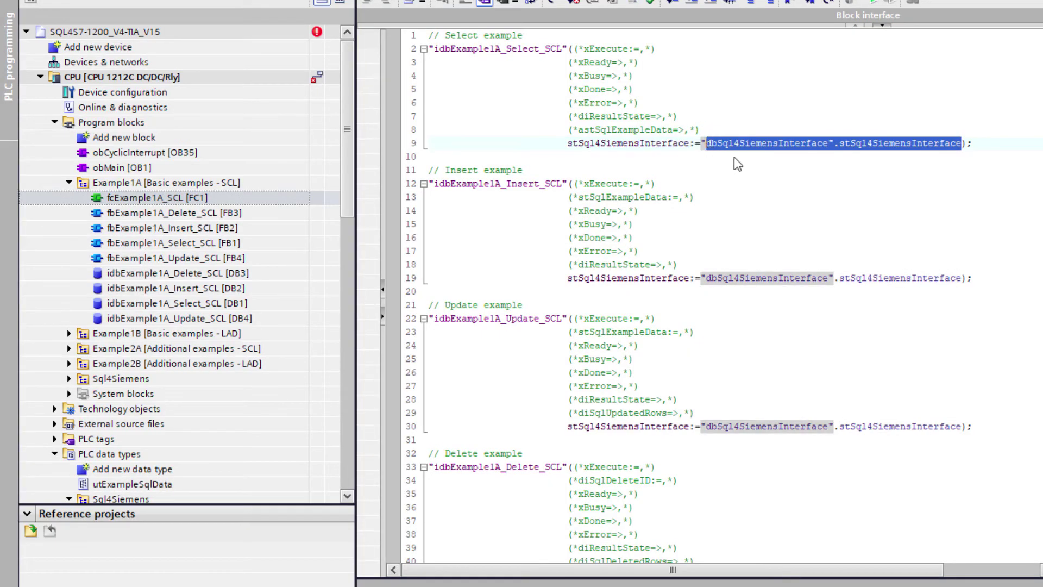
pyautogui.click(986, 156)
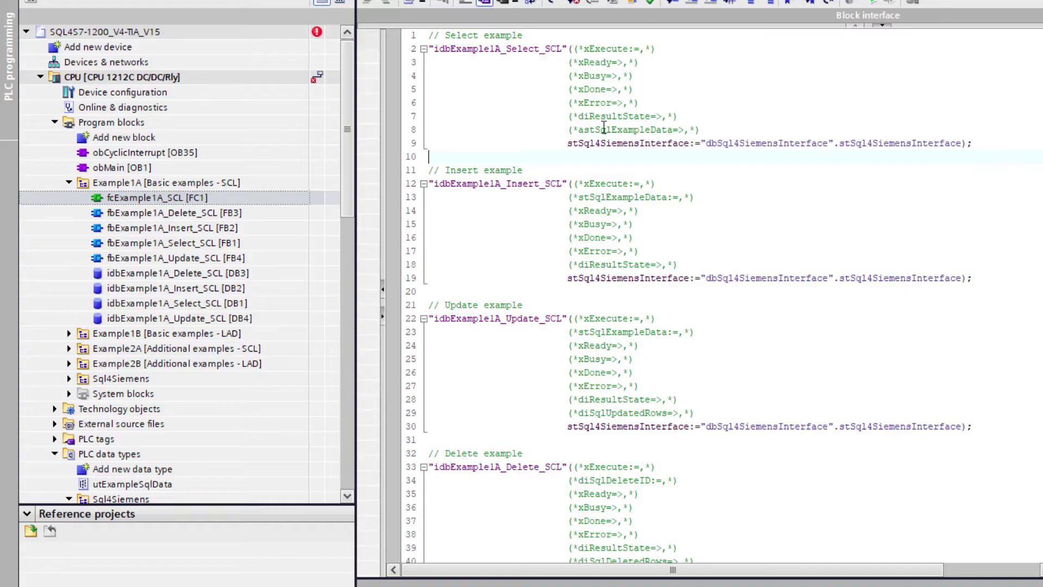
pyautogui.click(70, 183)
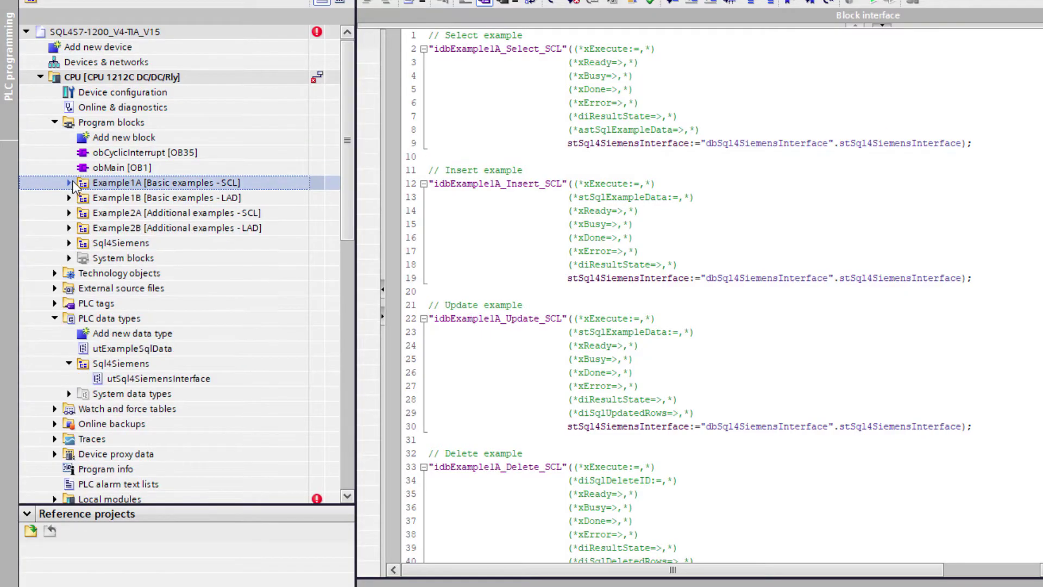
pyautogui.click(69, 243)
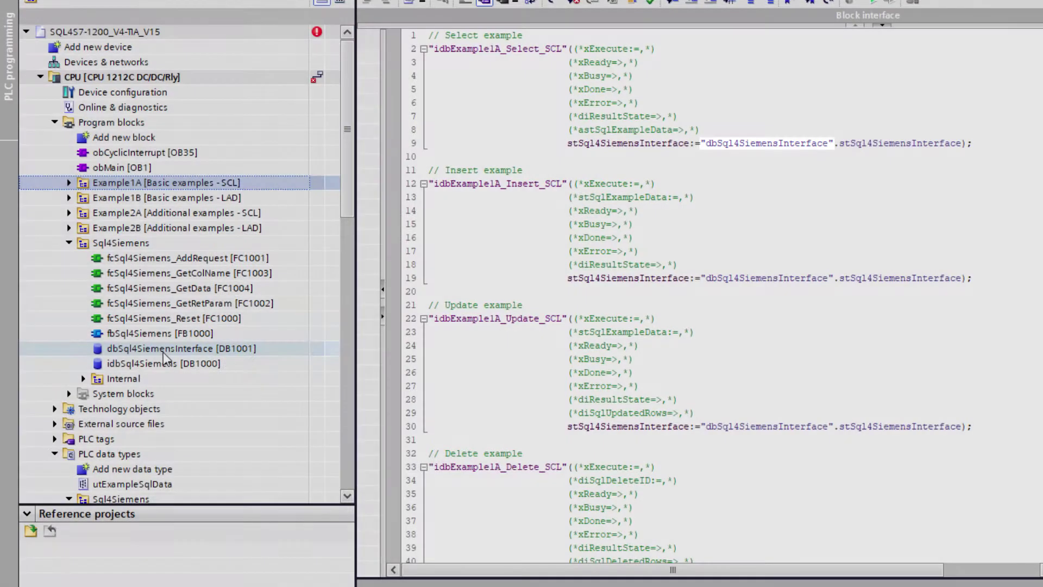
# Open the dbSql4SiemensInterface [DB1001] data block with its Data type column widened.
pyautogui.doubleClick(163, 350)
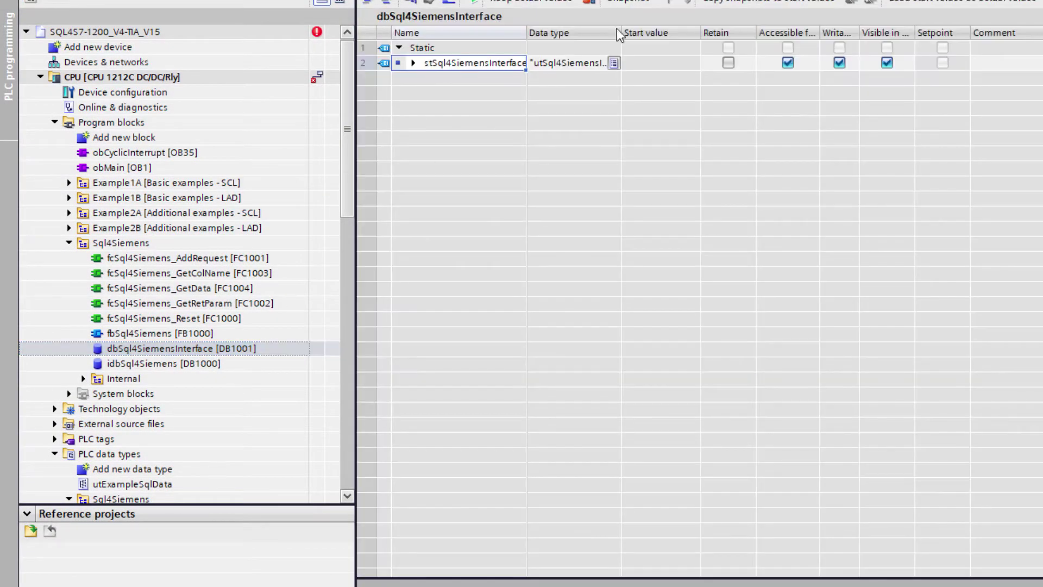
pyautogui.doubleClick(621, 32)
pyautogui.moveTo(348, 174); pyautogui.dragTo(350, 224)
# Open the utSql4SiemensInterface PLC data type from the Sql4Siemens folder to view its 22 members.
pyautogui.click(141, 319)
pyautogui.click(159, 358)
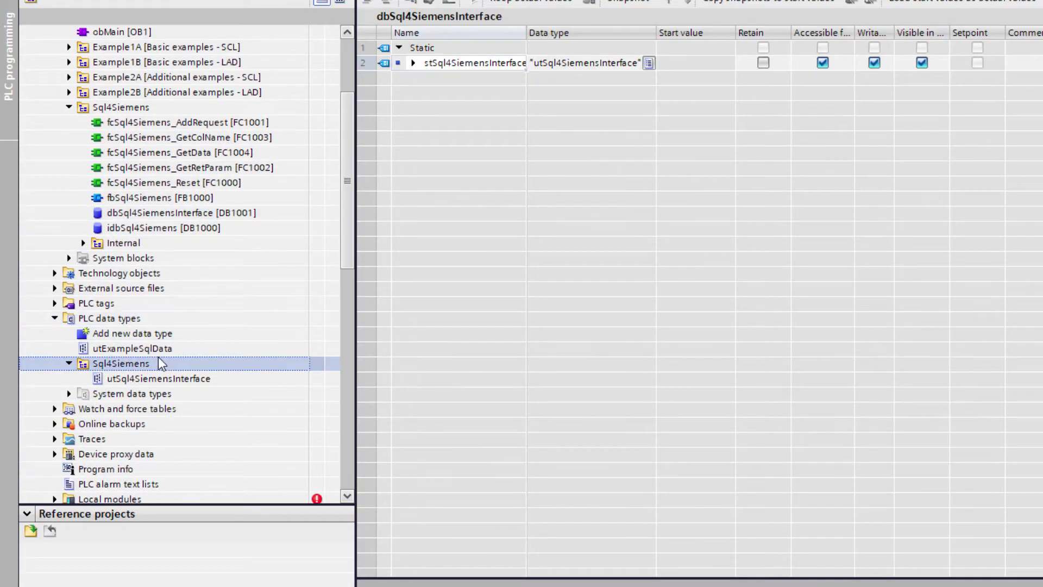
pyautogui.click(197, 379)
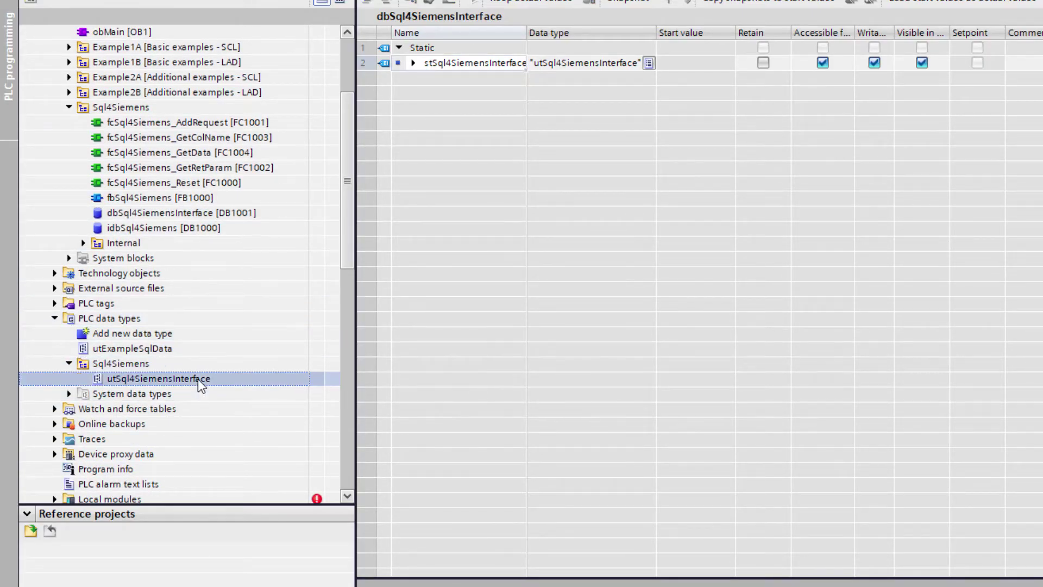
pyautogui.doubleClick(197, 379)
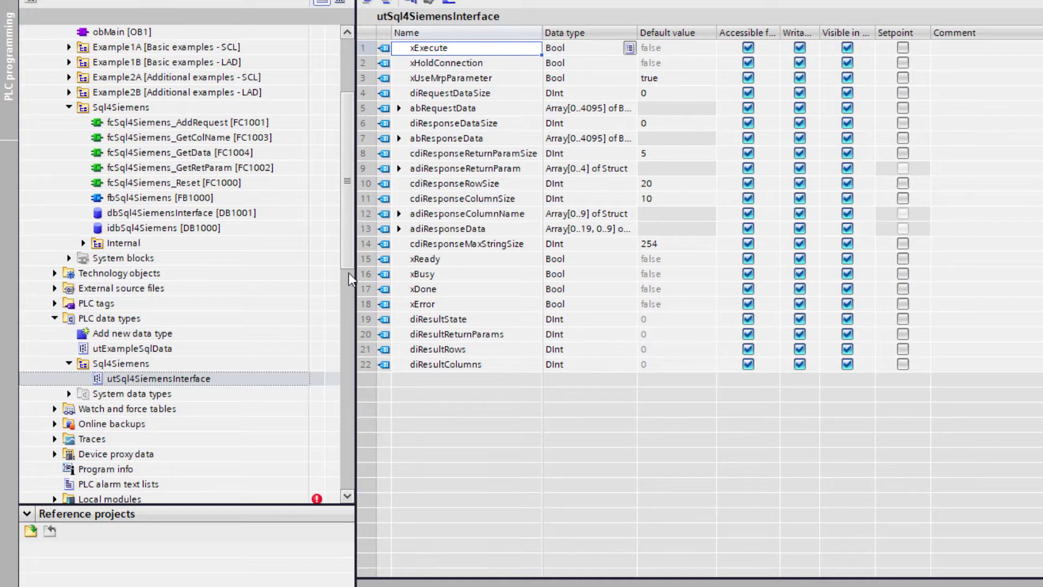
pyautogui.moveTo(346, 256); pyautogui.dragTo(348, 213)
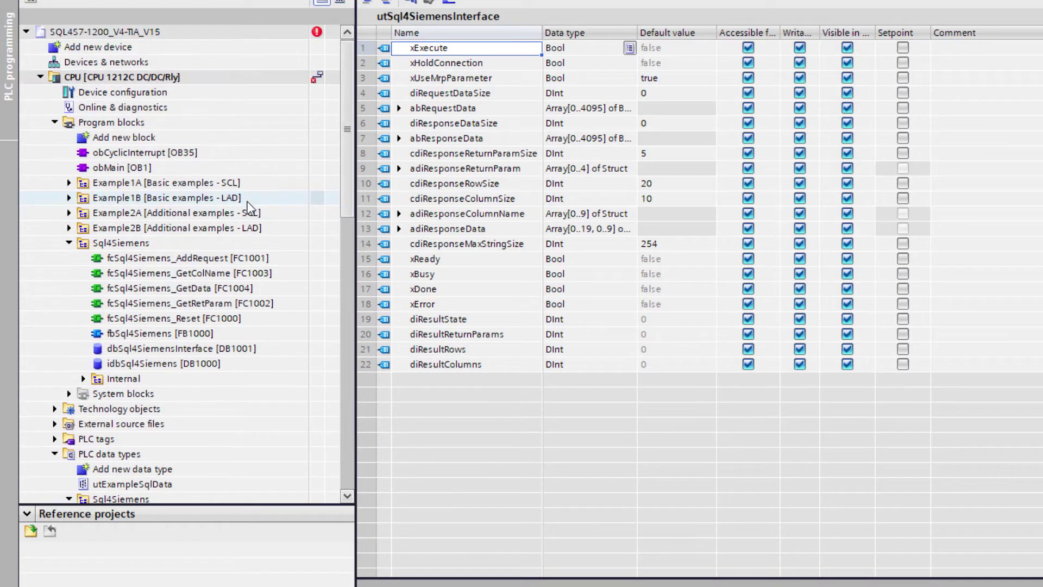
# Return to fcExample1A_SCL [FC1] and select fbExample1A_Select_SCL [FB1] in the project tree.
pyautogui.click(70, 183)
pyautogui.doubleClick(115, 197)
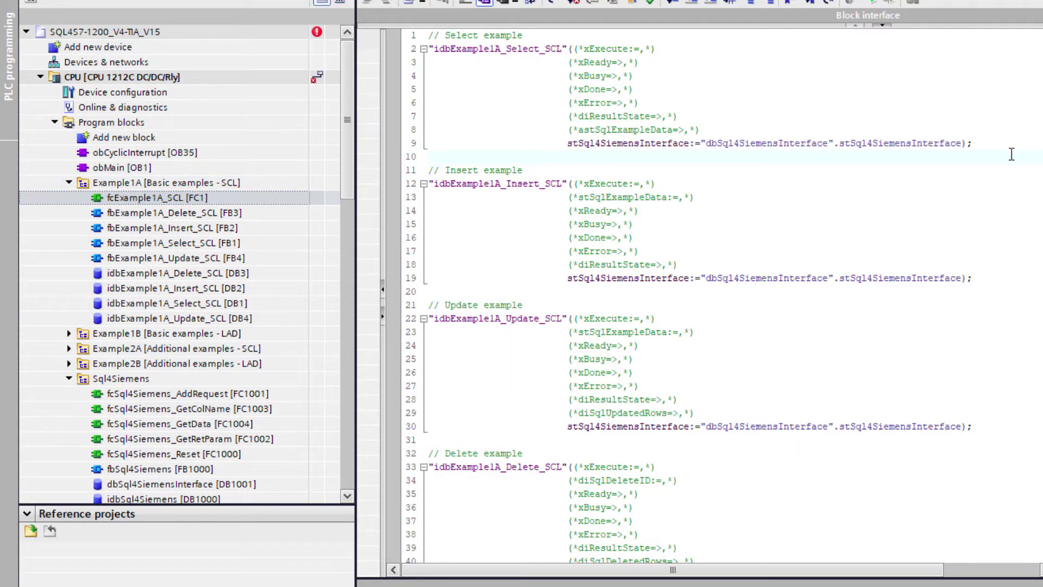
pyautogui.click(215, 242)
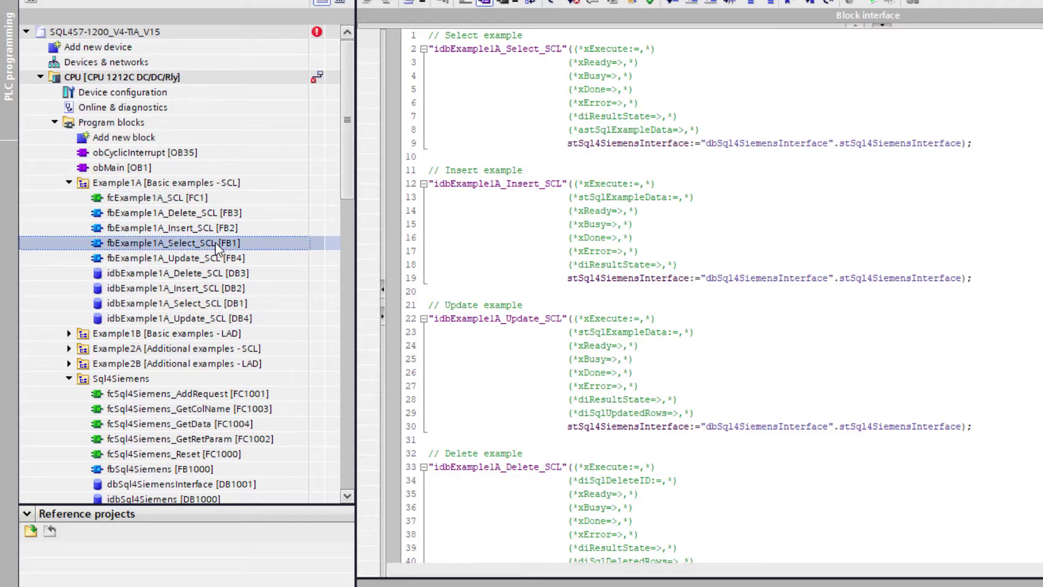
# Open fbExample1A_Select_SCL [FB1] with its Block interface collapsed to show only the SCL code.
pyautogui.doubleClick(215, 242)
pyautogui.click(934, 300)
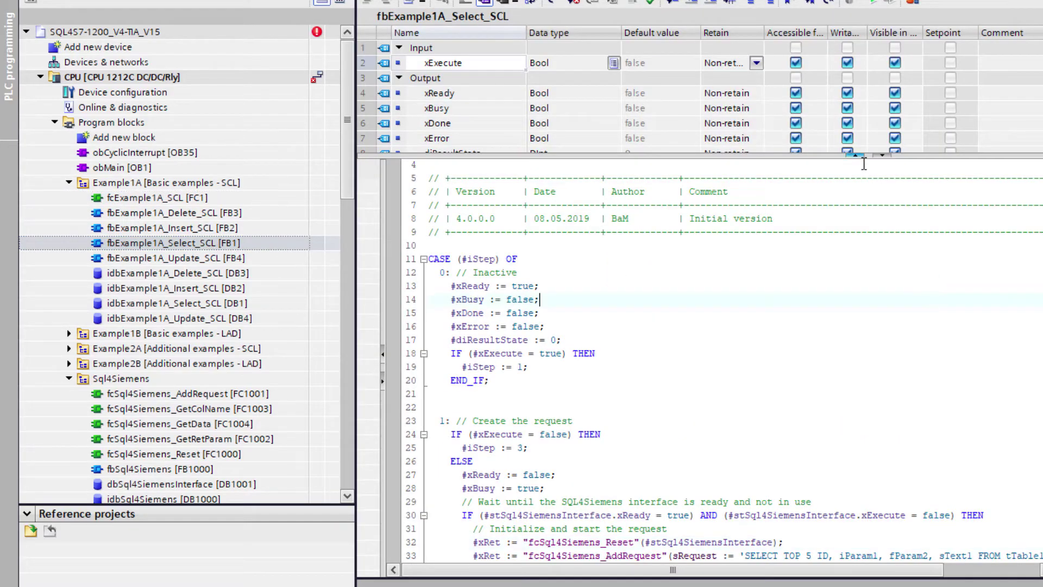
pyautogui.click(855, 156)
pyautogui.click(938, 201)
pyautogui.scroll(-14, 855, 377)
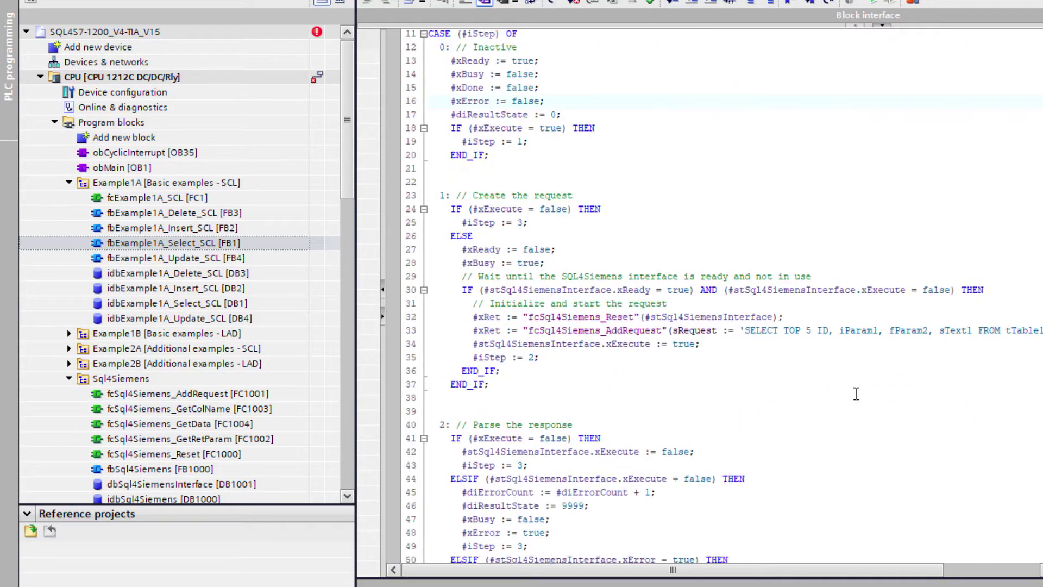
pyautogui.scroll(15, 845, 358)
# Walk through the CASE steps, highlighting the inactive step and the xExecute = true condition.
pyautogui.moveTo(581, 293); pyautogui.dragTo(429, 183)
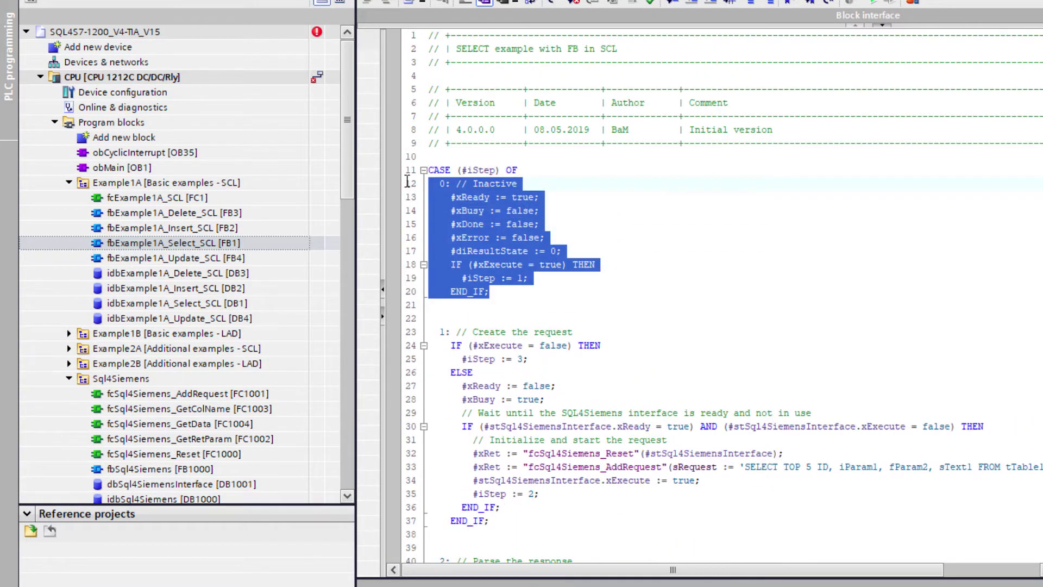
pyautogui.click(648, 289)
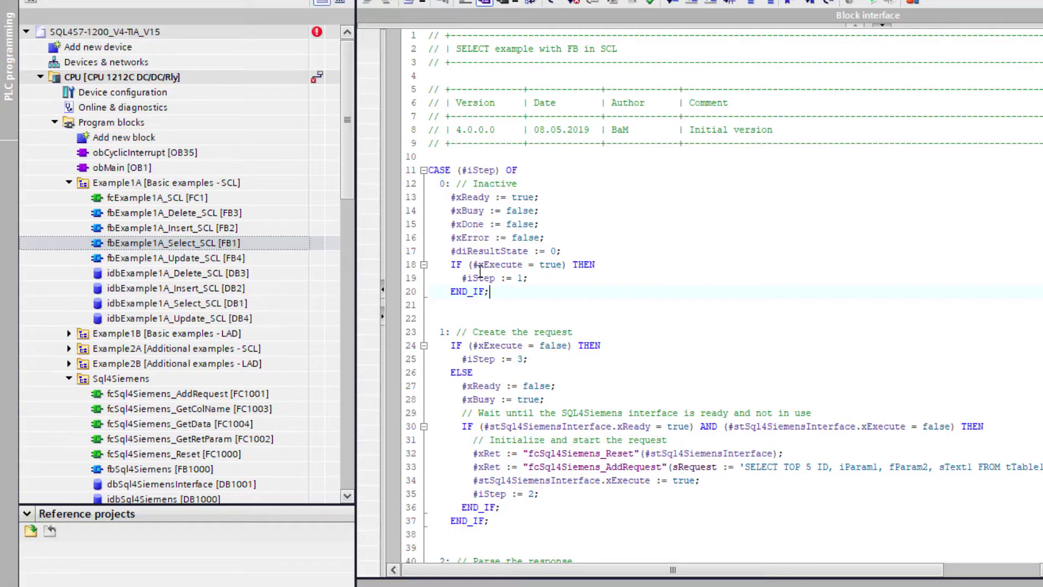
pyautogui.click(486, 264)
pyautogui.moveTo(478, 264); pyautogui.dragTo(563, 264)
pyautogui.click(643, 292)
pyautogui.scroll(-5, 643, 292)
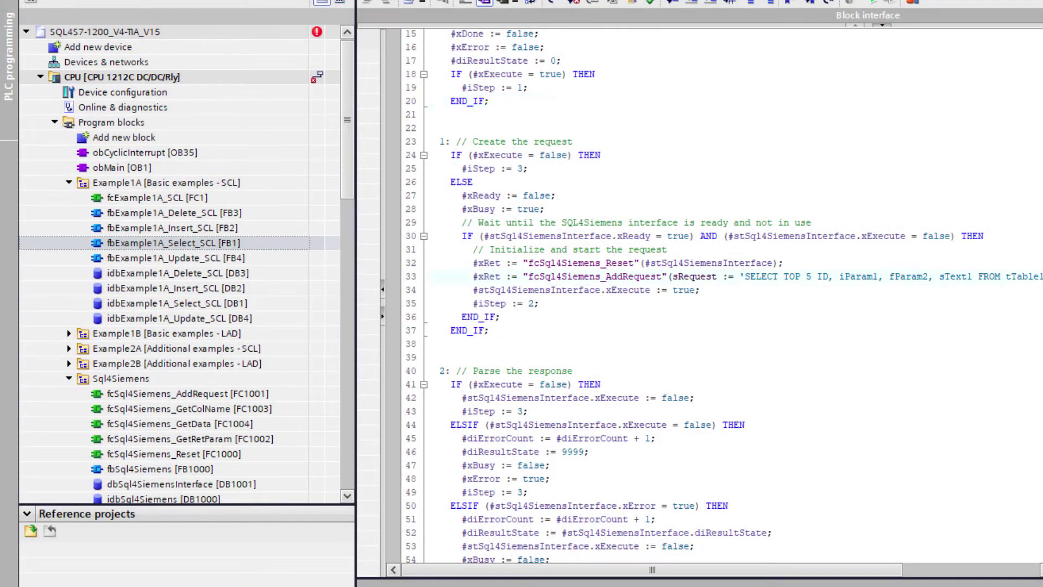
pyautogui.scroll(-7, 701, 293)
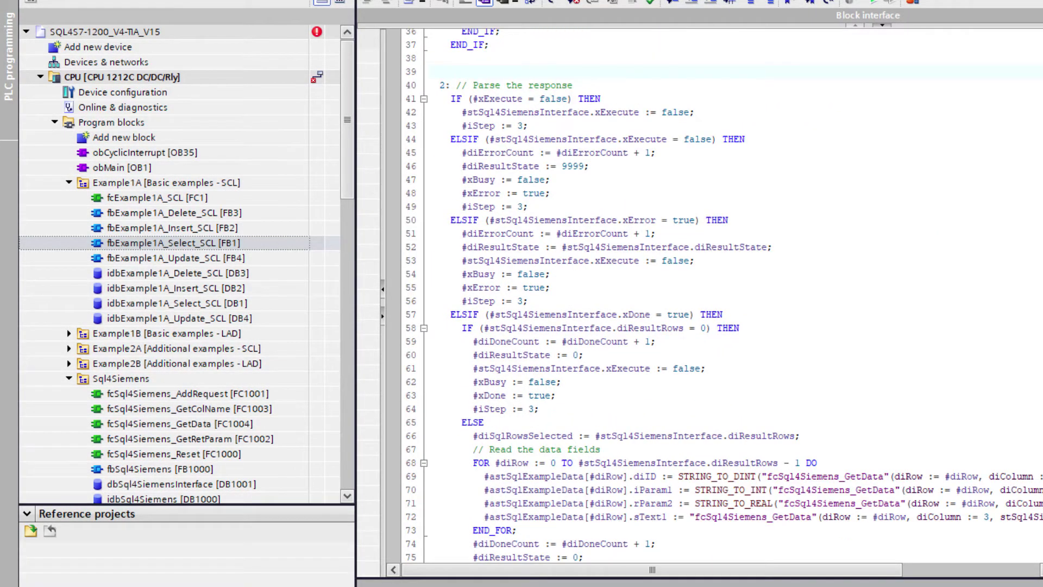
pyautogui.scroll(-7, 701, 294)
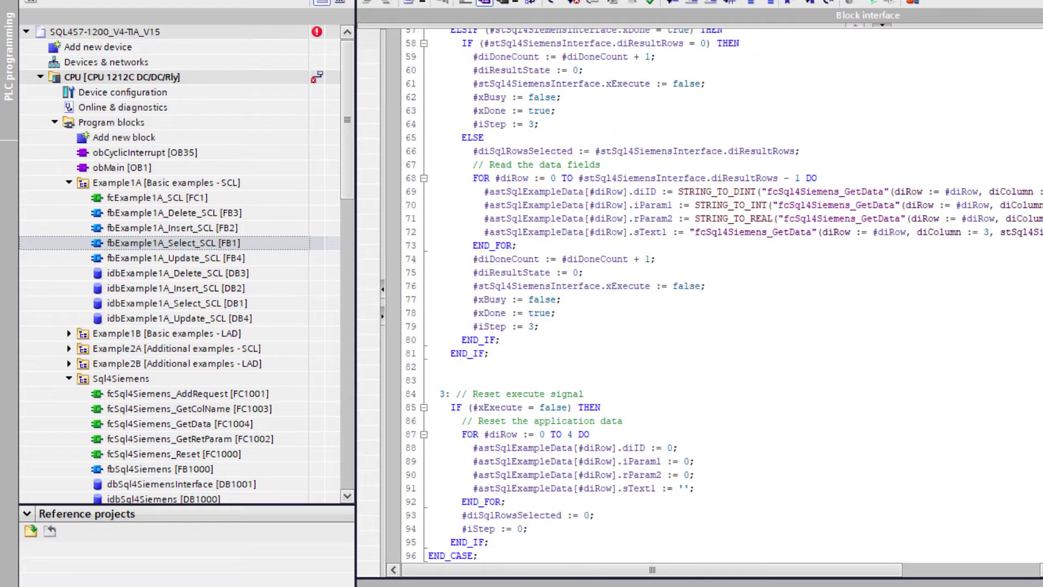
pyautogui.scroll(16, 701, 294)
pyautogui.scroll(2, 701, 293)
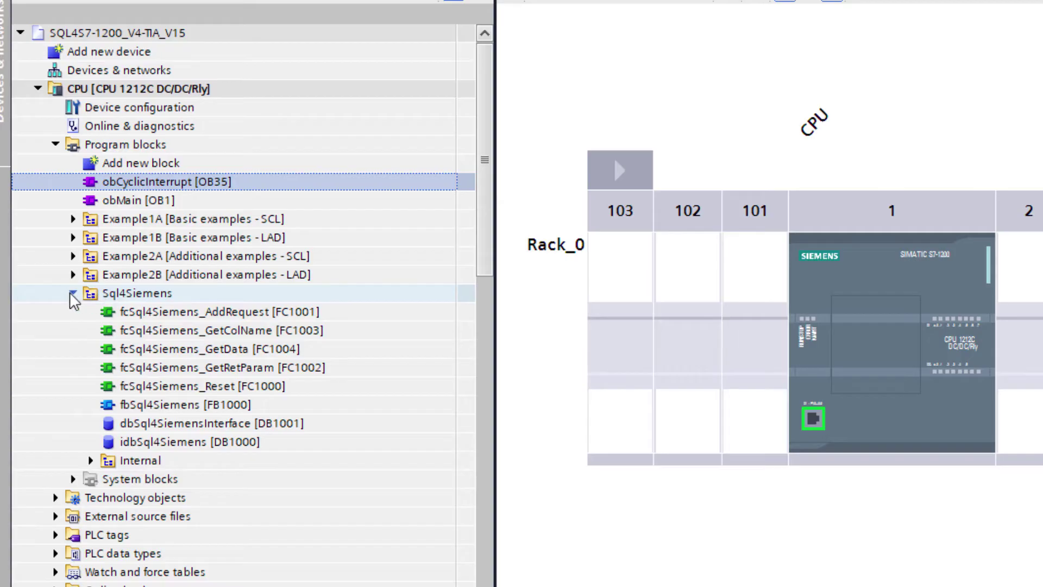
# Connect S4AConfig to the localhost (127.0.0.1) connector and begin a new link.
pyautogui.click(72, 293)
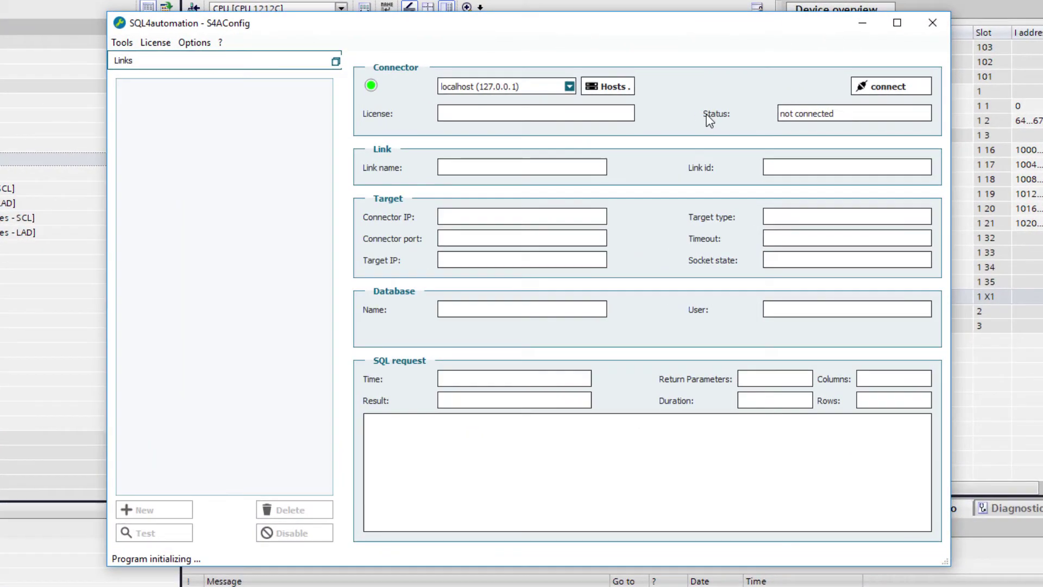
pyautogui.click(864, 88)
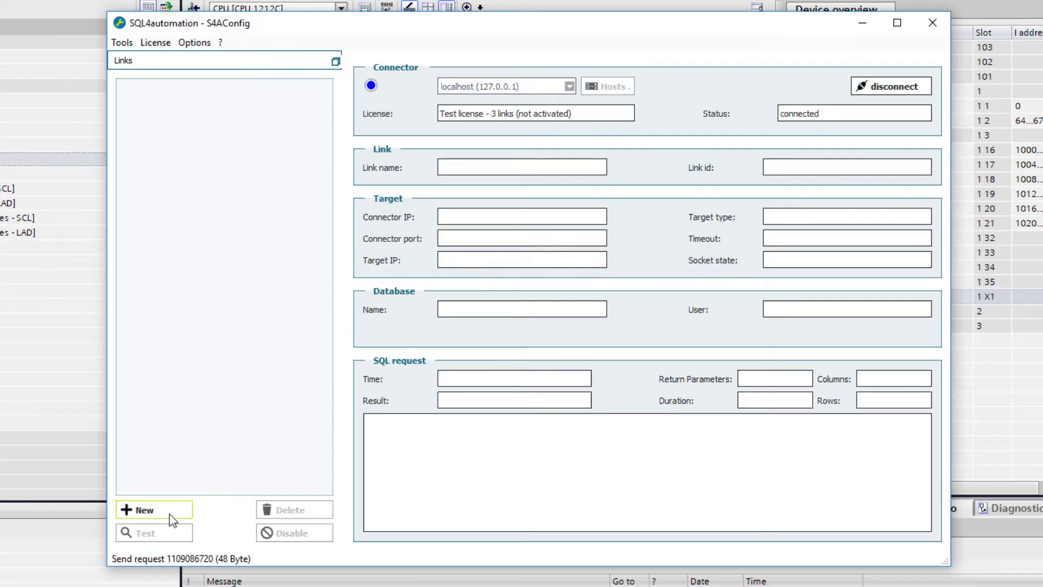
pyautogui.click(153, 509)
# Name the link dbTest with target type Siemens S7 and connector IP 10.10.10.14 (port 11001).
pyautogui.hotkey('ctrl', 'a')
pyautogui.write('dbTest')
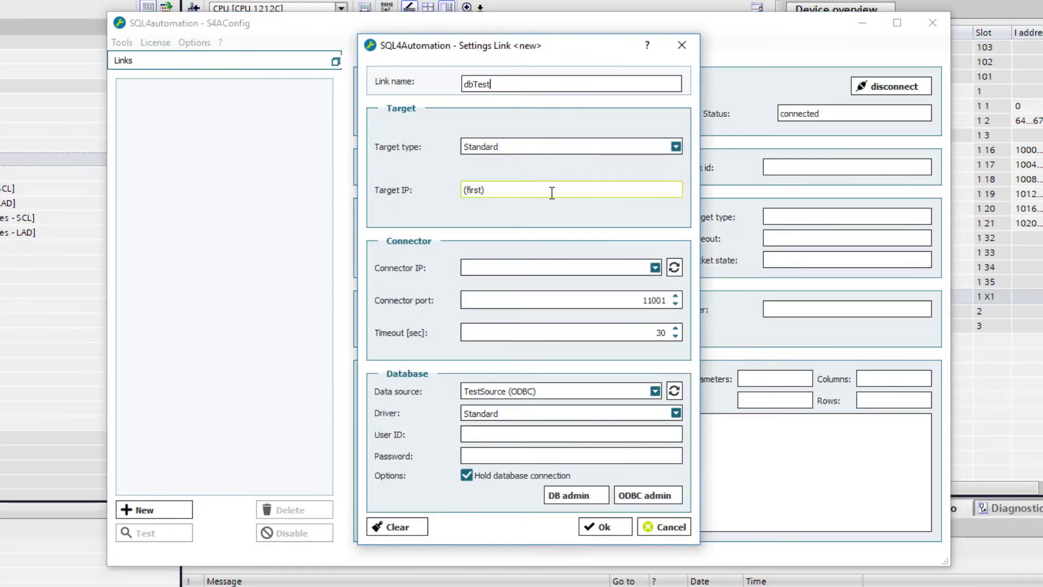
pyautogui.click(676, 151)
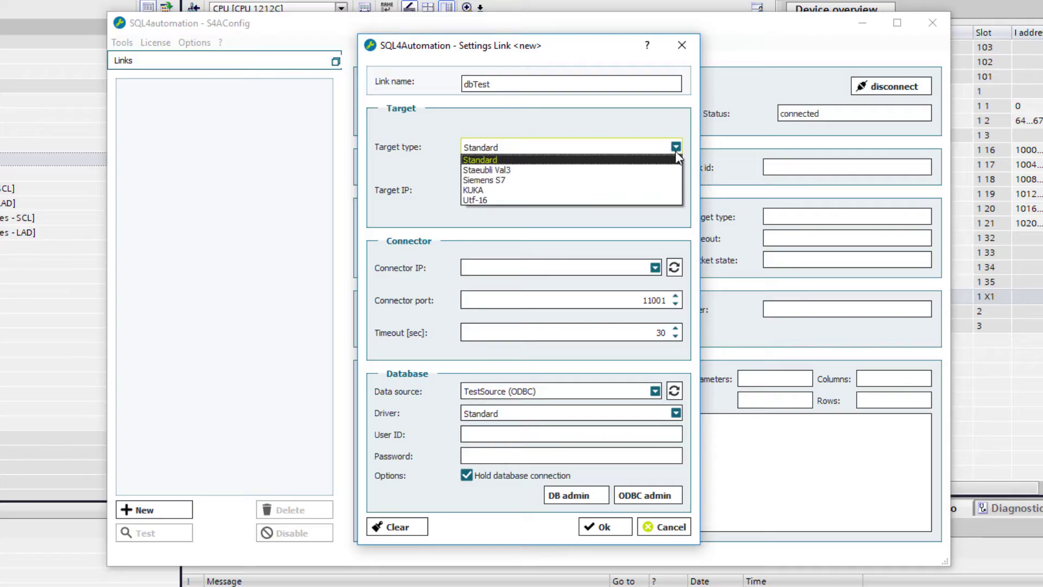
pyautogui.click(674, 183)
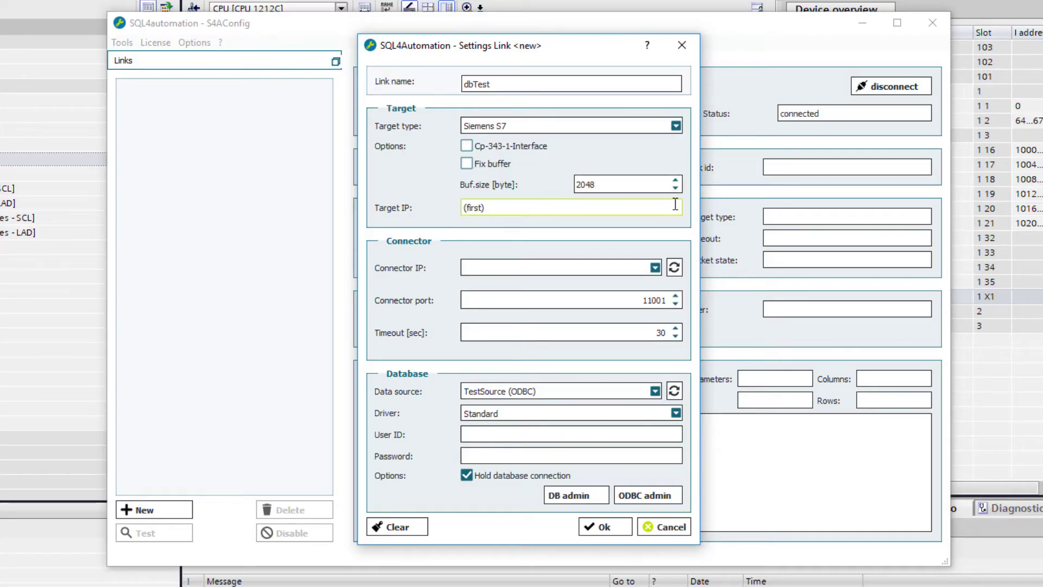
pyautogui.click(655, 267)
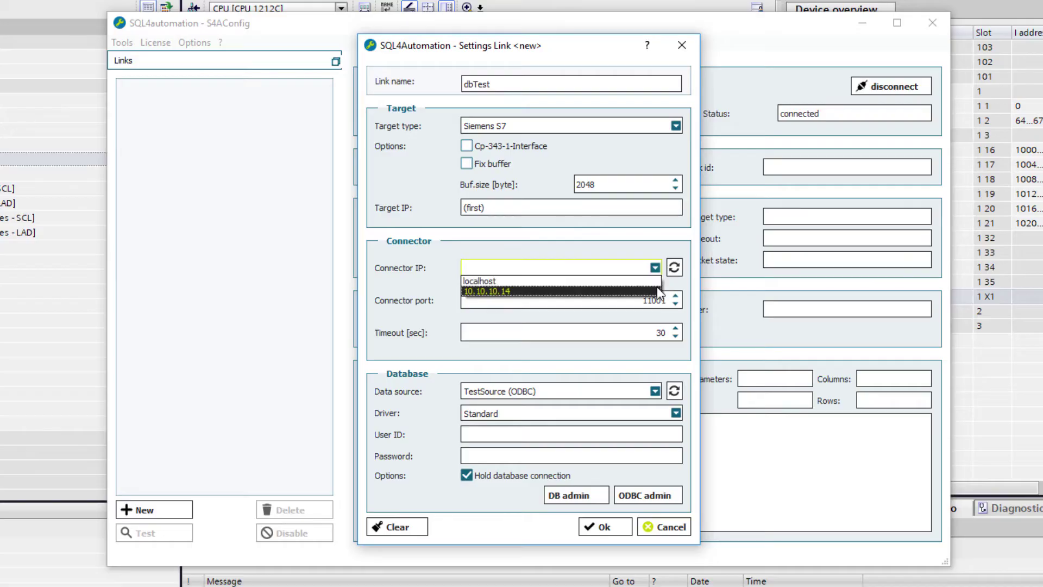
pyautogui.click(657, 291)
pyautogui.moveTo(668, 300); pyautogui.dragTo(629, 303)
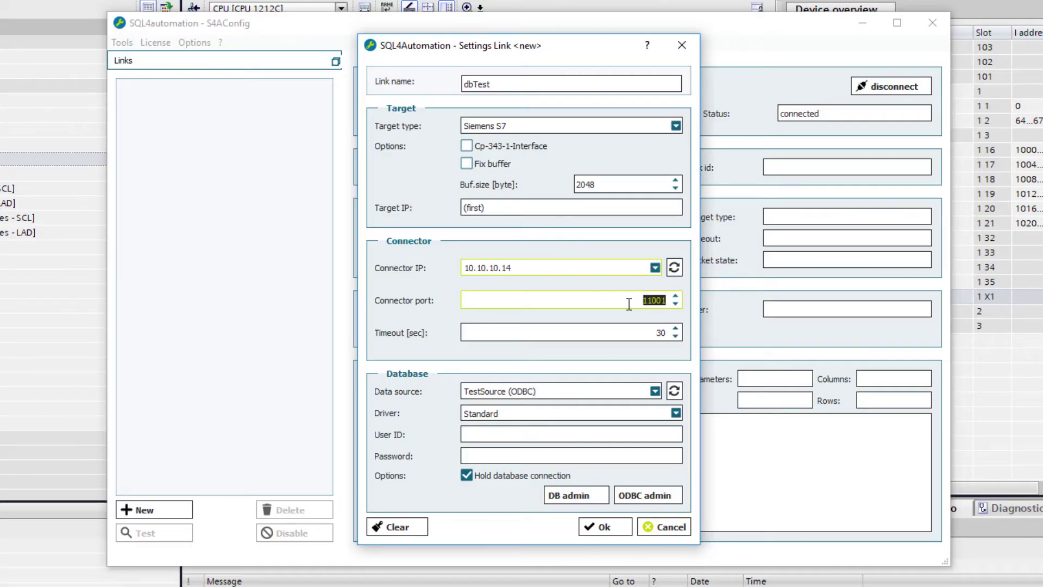
# Choose dsSQLServer (ODBC) as data source and enter the database user ID and password.
pyautogui.click(655, 391)
pyautogui.click(650, 414)
pyautogui.click(640, 433)
pyautogui.write('SQL4automation')
pyautogui.press('Tab')
pyautogui.write('************')
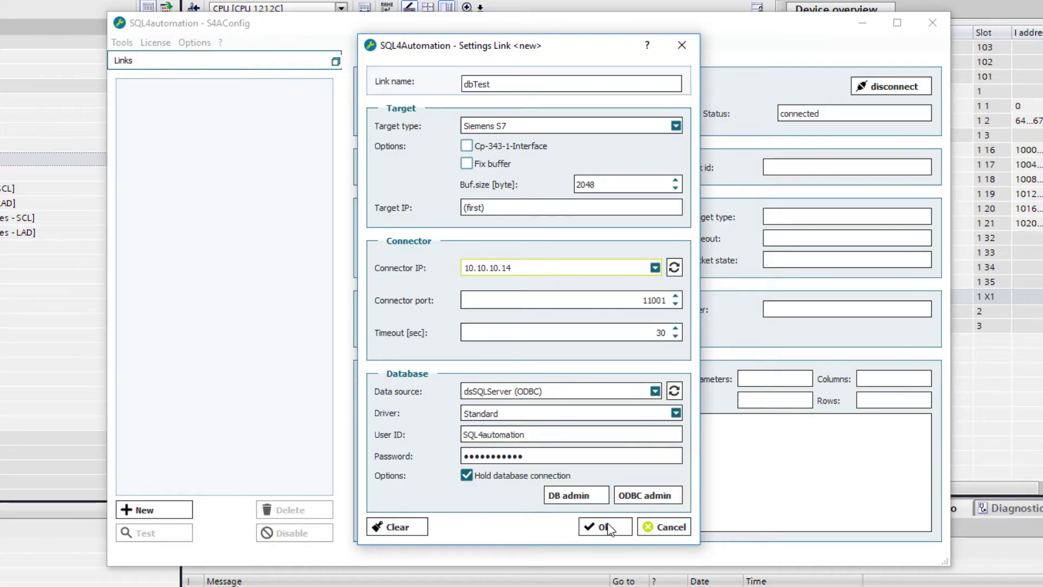
# Save dbTest, activate the test license, and run the link test (result 1 in 31 ms).
pyautogui.click(606, 526)
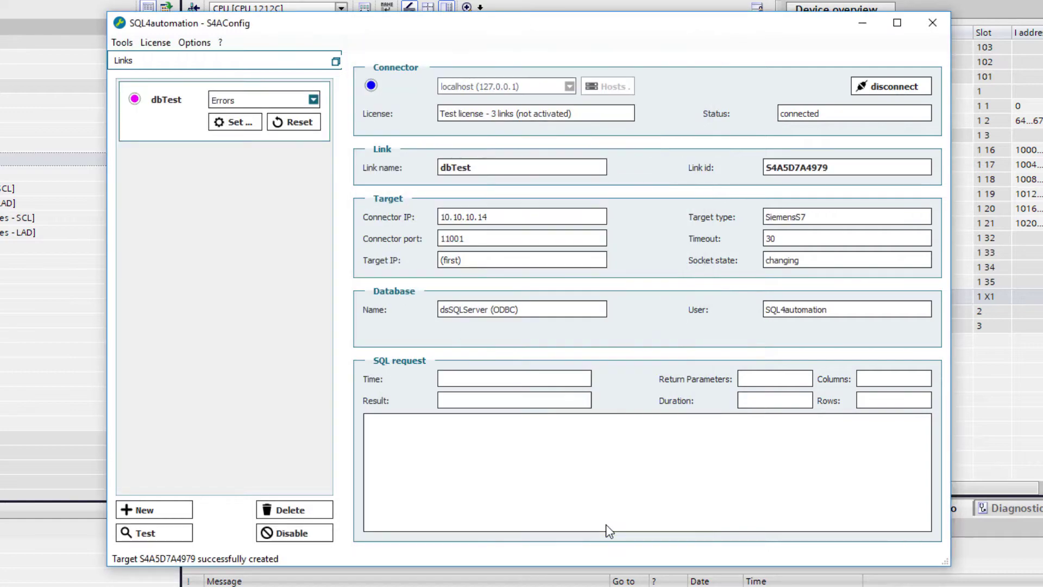
pyautogui.click(155, 43)
pyautogui.click(204, 101)
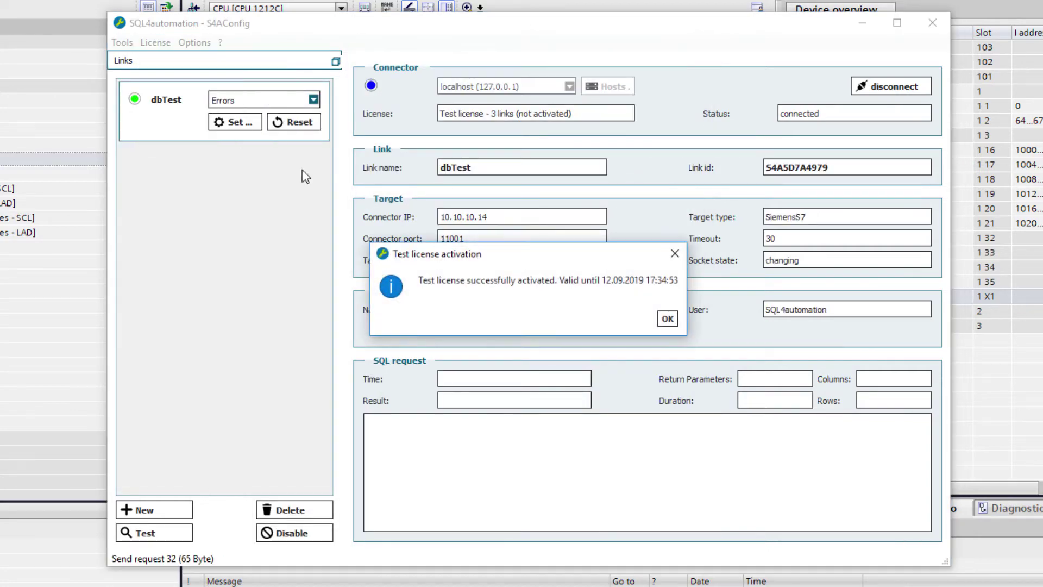
pyautogui.click(666, 320)
pyautogui.click(155, 532)
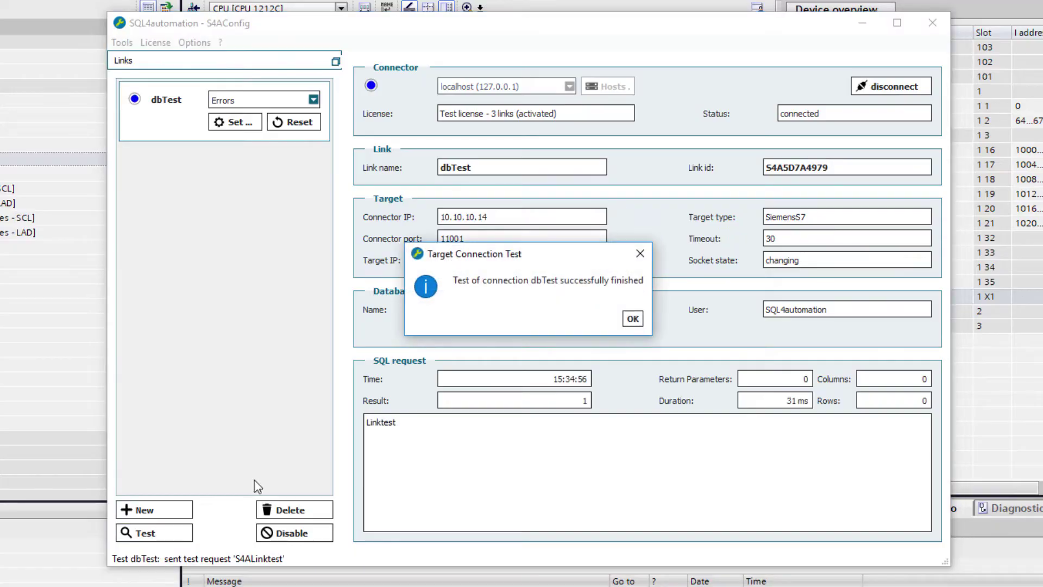
pyautogui.click(633, 318)
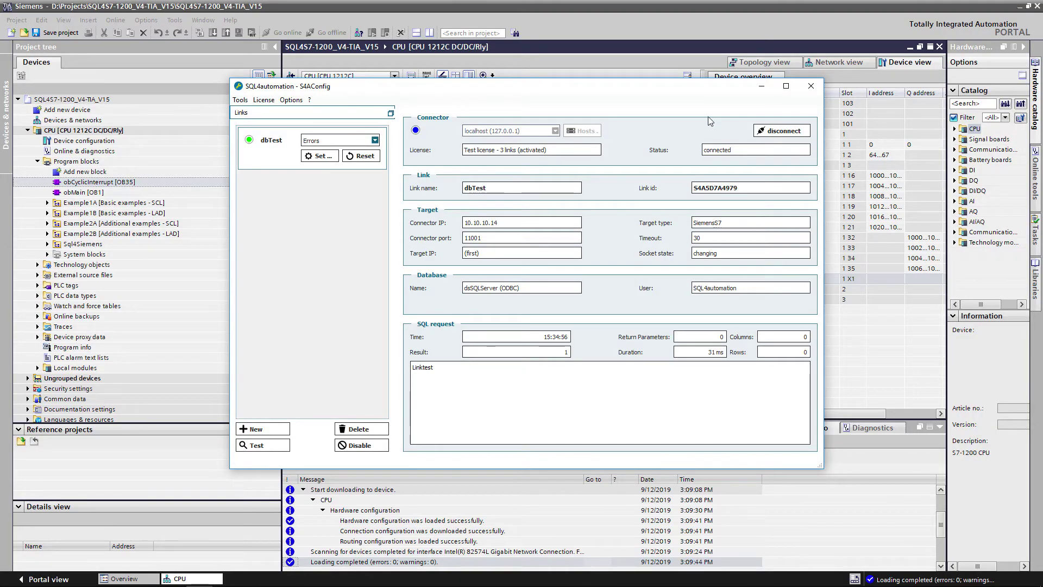
# Open obCyclicInterrupt [OB35] and compare its IP parameters with connector IP 10.10.10.14 in S4AConfig.
pyautogui.click(638, 30)
pyautogui.doubleClick(133, 184)
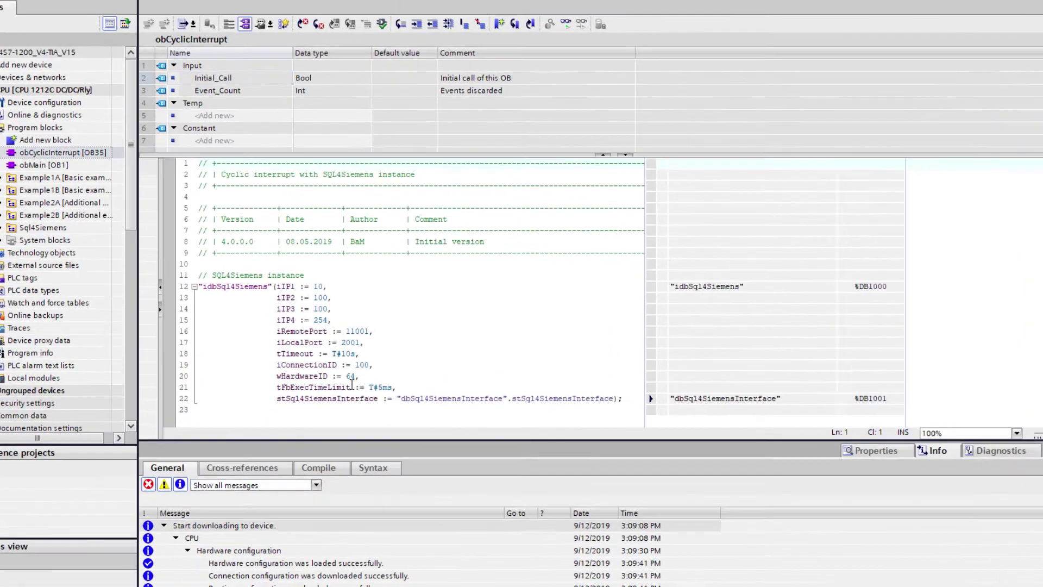
pyautogui.click(572, 330)
pyautogui.click(563, 304)
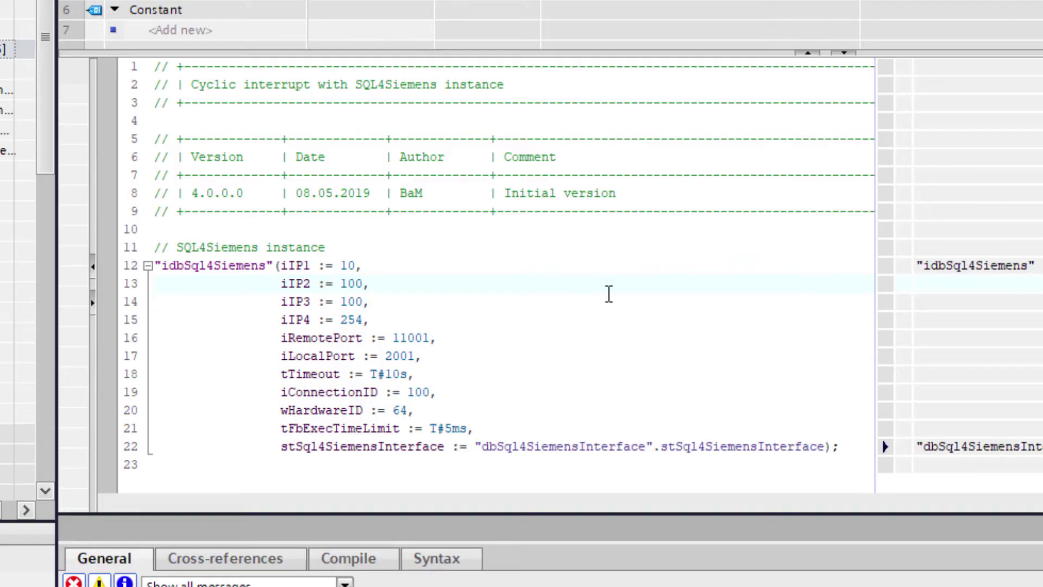
pyautogui.hotkey('alt', 'Tab')
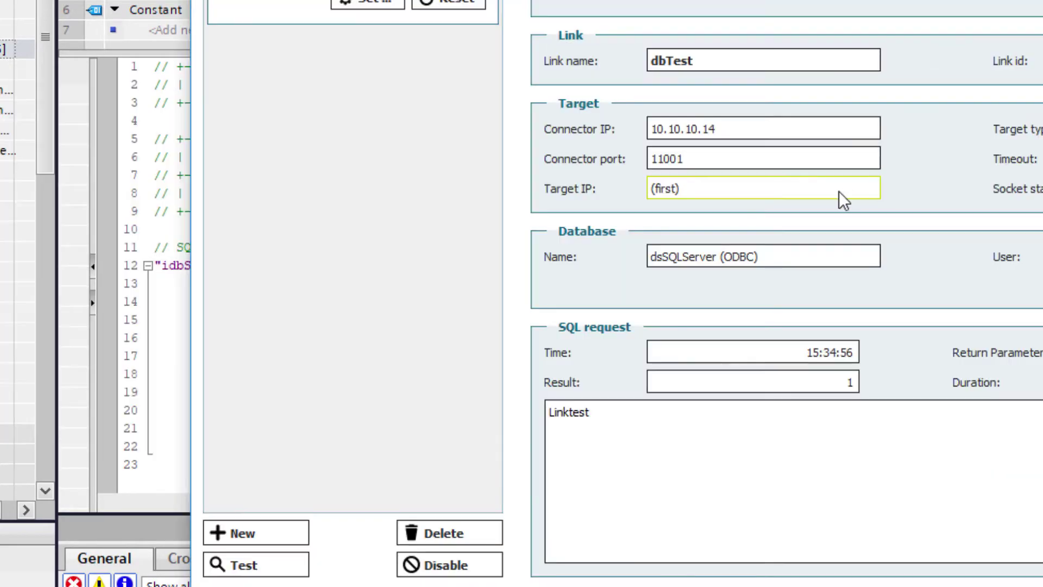
pyautogui.moveTo(715, 128); pyautogui.dragTo(635, 128)
pyautogui.hotkey('alt', 'Tab')
# Change iIP2, iIP3 and iIP4 to 10, 10 and 14 in the SQL4Siemens call.
pyautogui.doubleClick(352, 283)
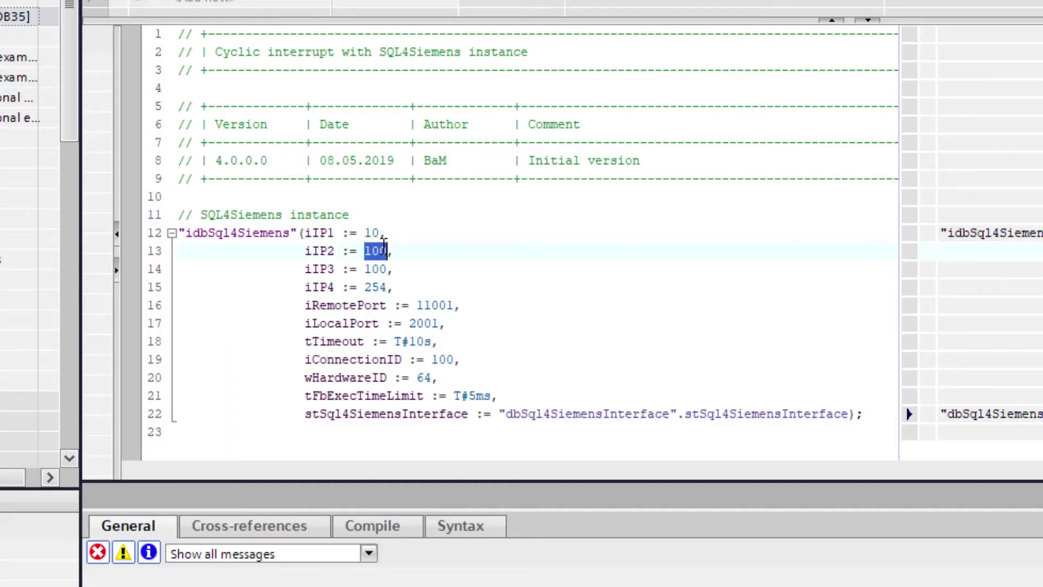
pyautogui.write('10')
pyautogui.doubleClick(375, 269)
pyautogui.write('10')
pyautogui.doubleClick(375, 286)
pyautogui.write('14')
# Confirm iRemotePort matches the S4AConfig port 11001 and check the hardware ID on line 20.
pyautogui.hotkey('alt', 'Tab')
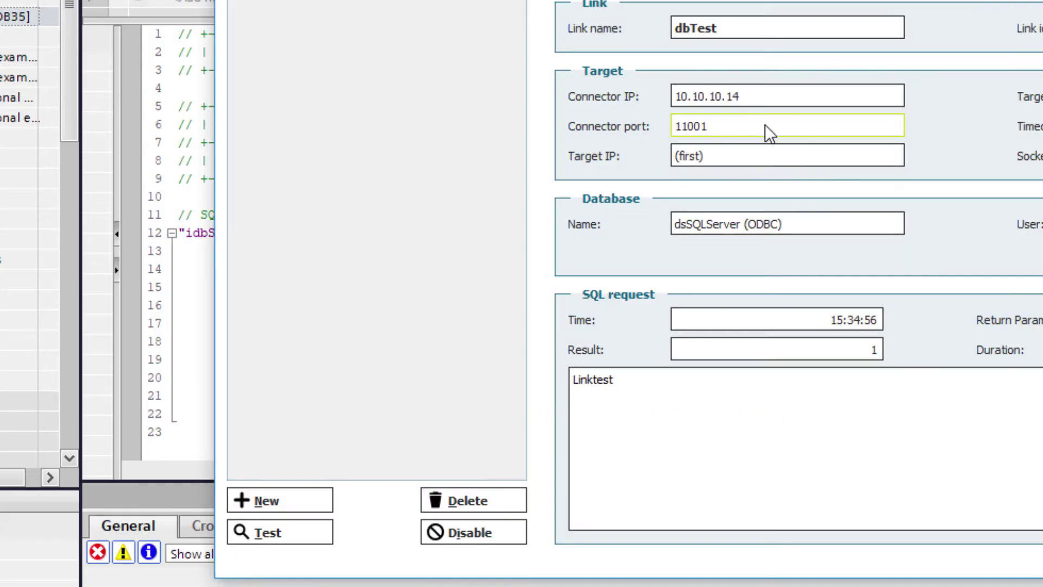
pyautogui.moveTo(726, 126); pyautogui.dragTo(665, 127)
pyautogui.hotkey('alt', 'Tab')
pyautogui.click(587, 308)
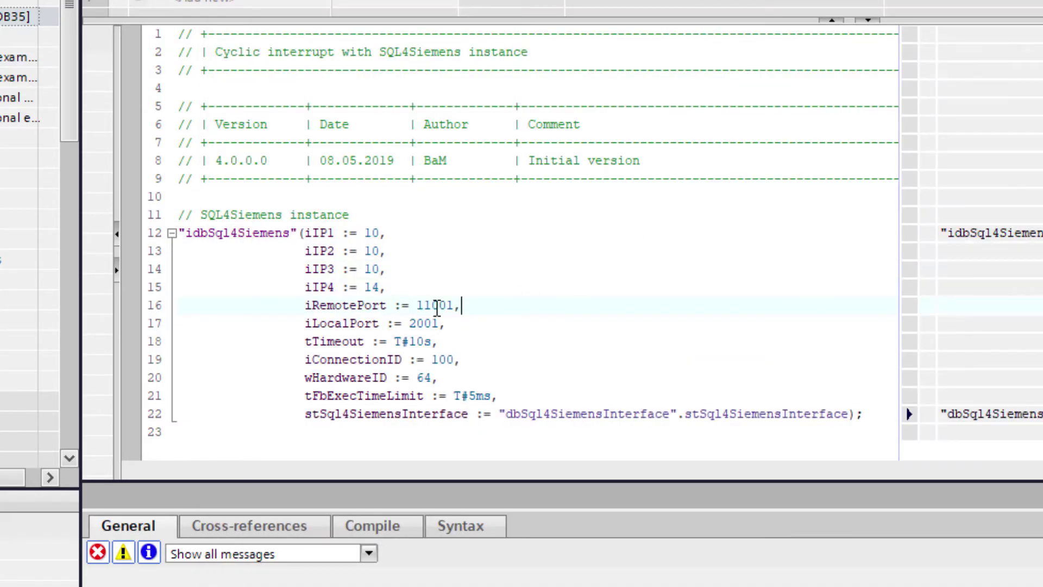
pyautogui.moveTo(470, 376); pyautogui.dragTo(292, 378)
pyautogui.click(535, 378)
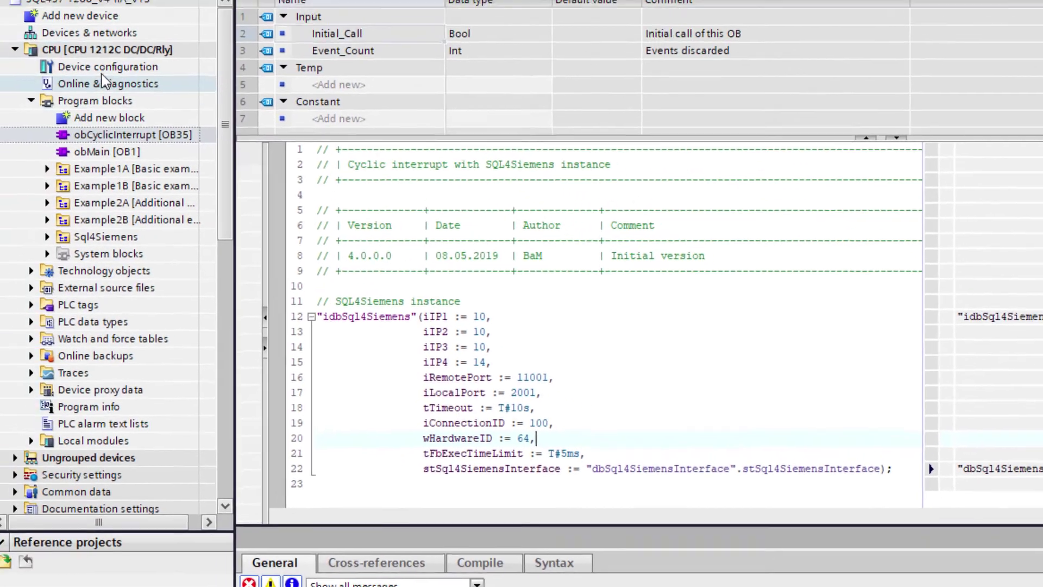
# Select the CPU's PROFINET interface and find Local~PROFINET_interface_1's hardware identifier 64 in System constants.
pyautogui.doubleClick(128, 92)
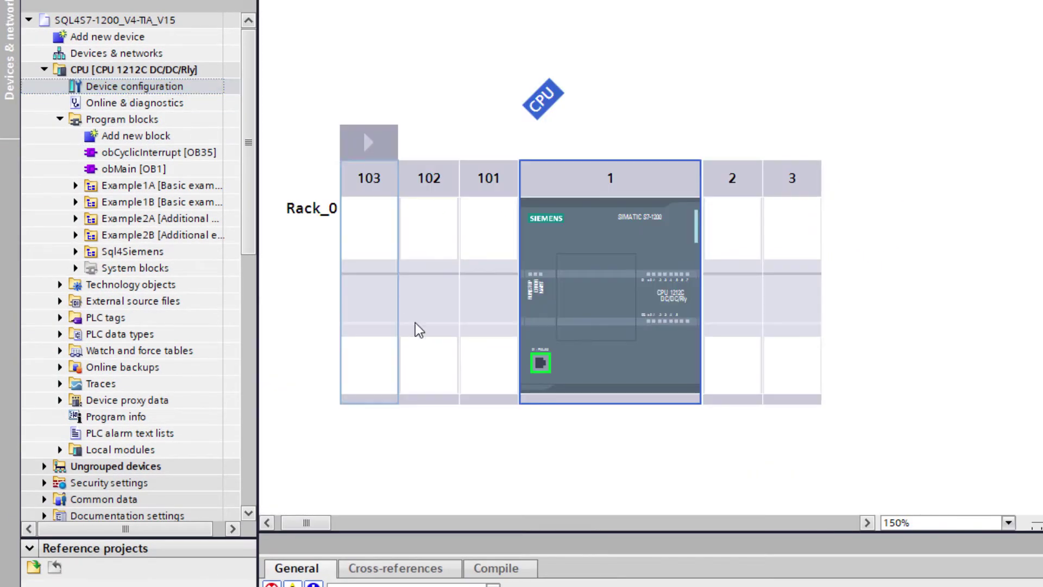
pyautogui.click(539, 362)
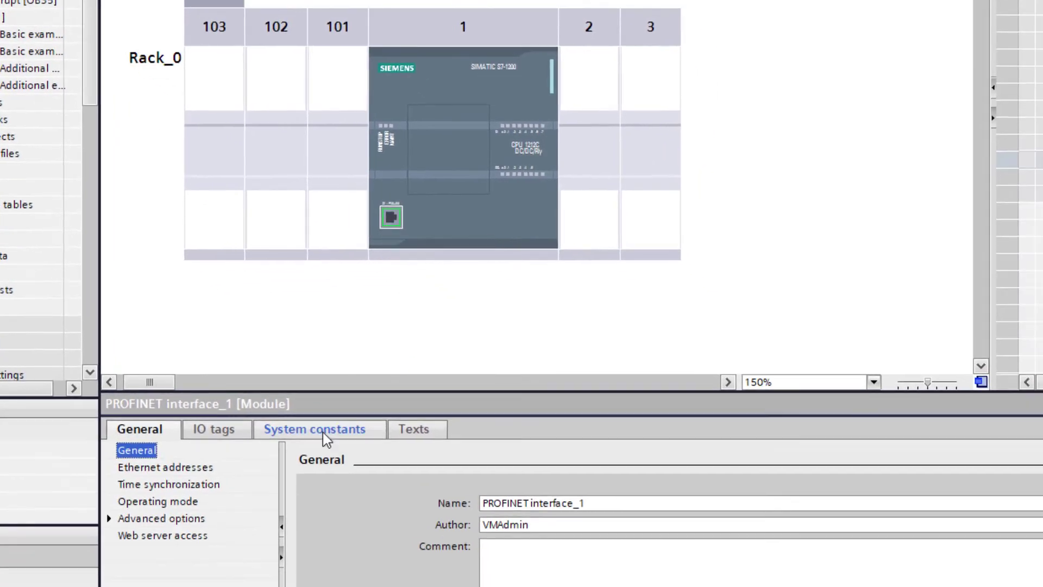
pyautogui.click(466, 568)
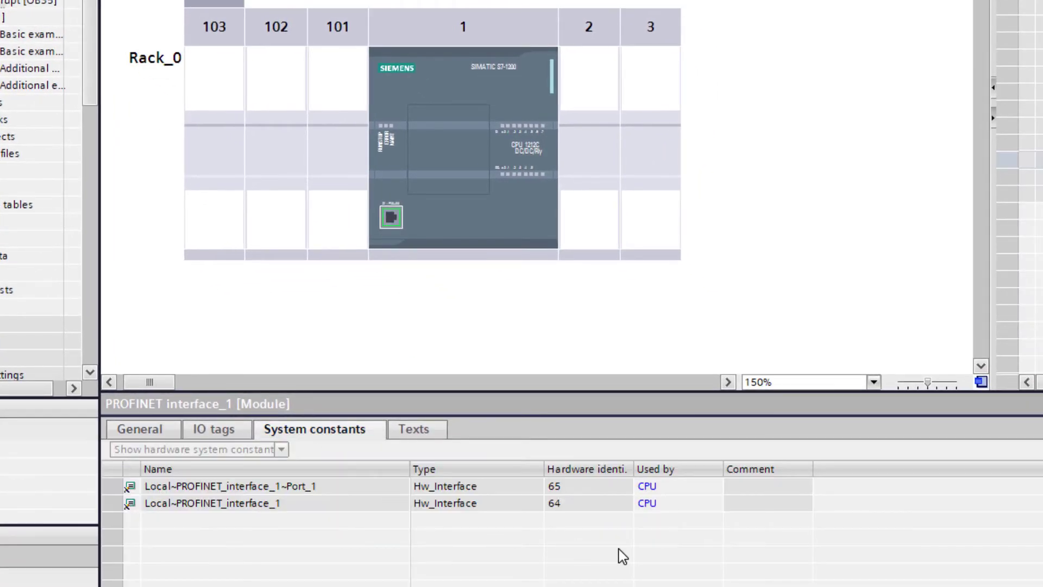
pyautogui.click(602, 508)
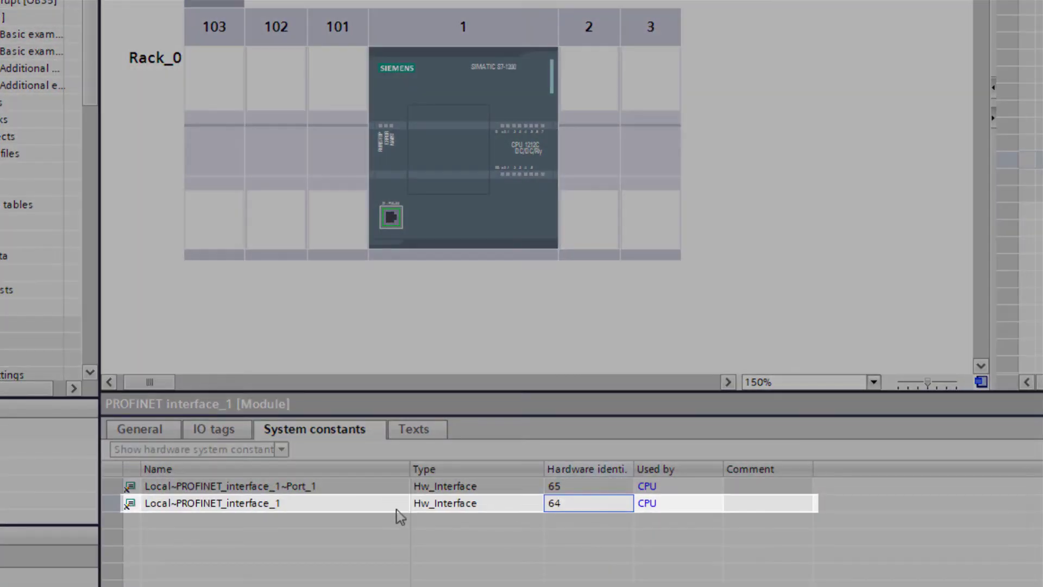
pyautogui.click(318, 504)
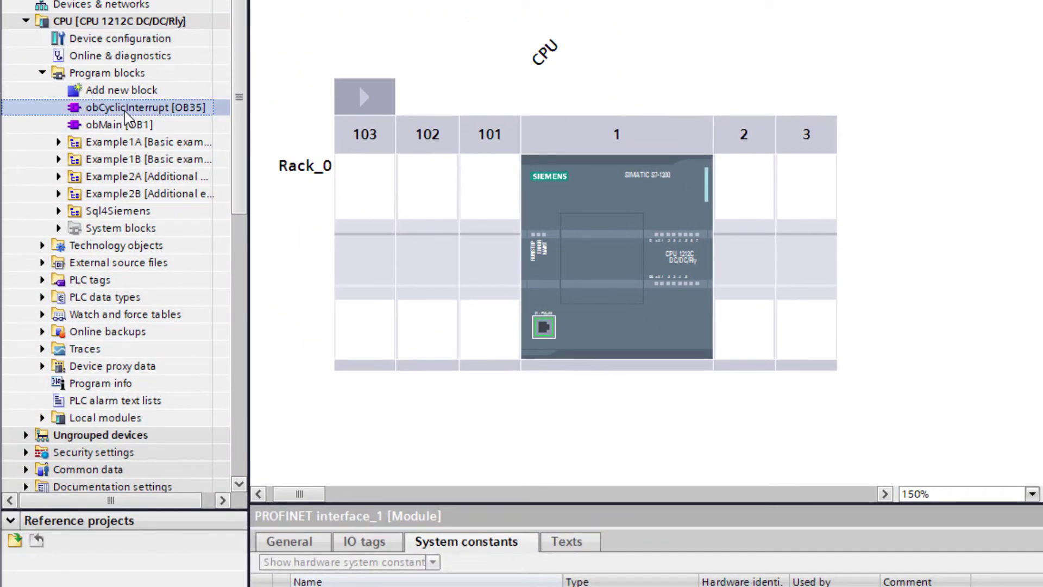
# Open obCyclicInterrupt [OB35] and review its SQL4Siemens call: 10.10.10.14, port 11001, hardware ID 64.
pyautogui.doubleClick(125, 111)
pyautogui.click(687, 394)
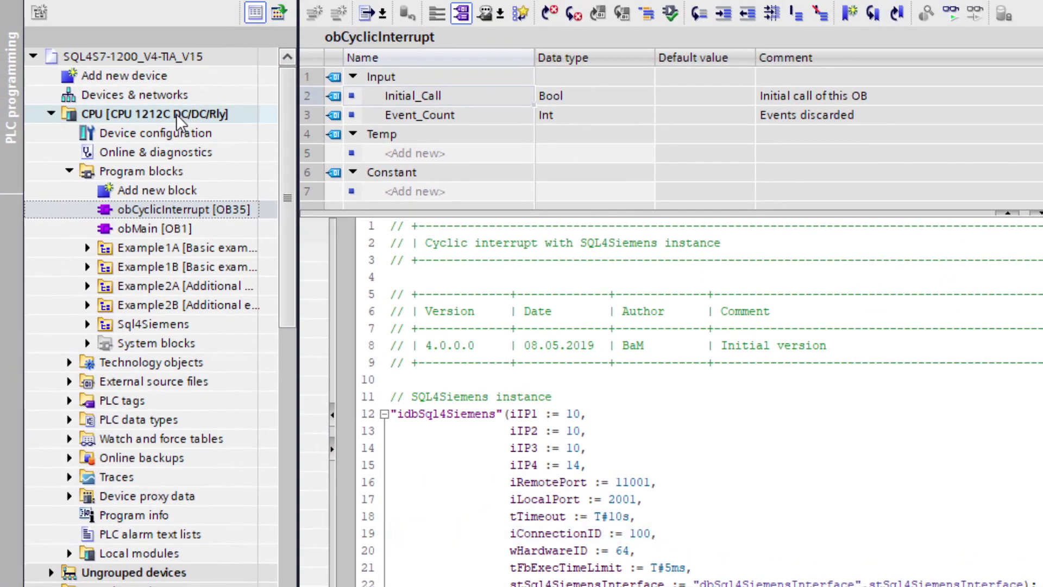
# Rebuild all of the CPU's software.
pyautogui.rightClick(138, 21)
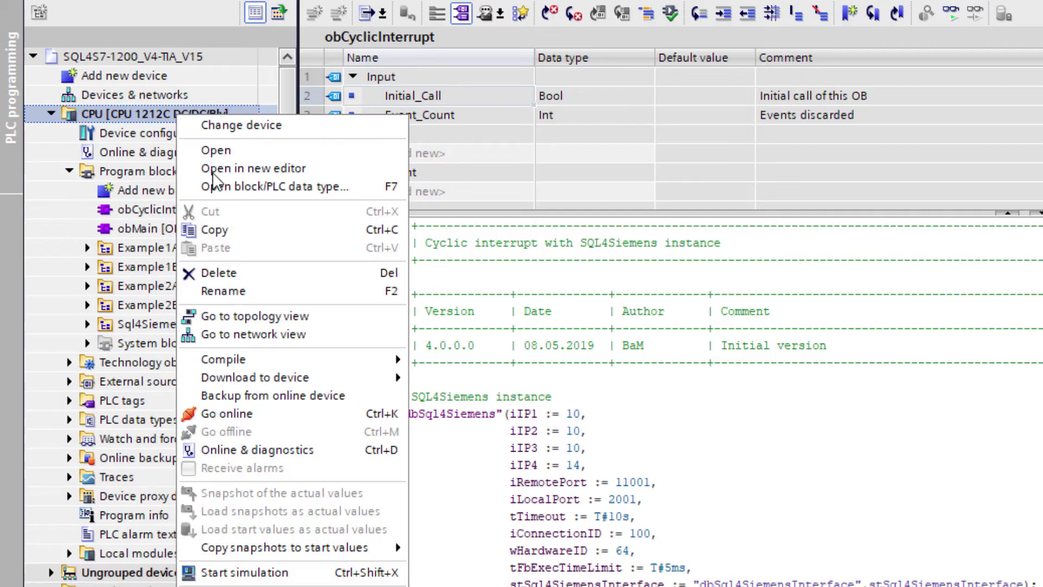
pyautogui.moveTo(299, 356)
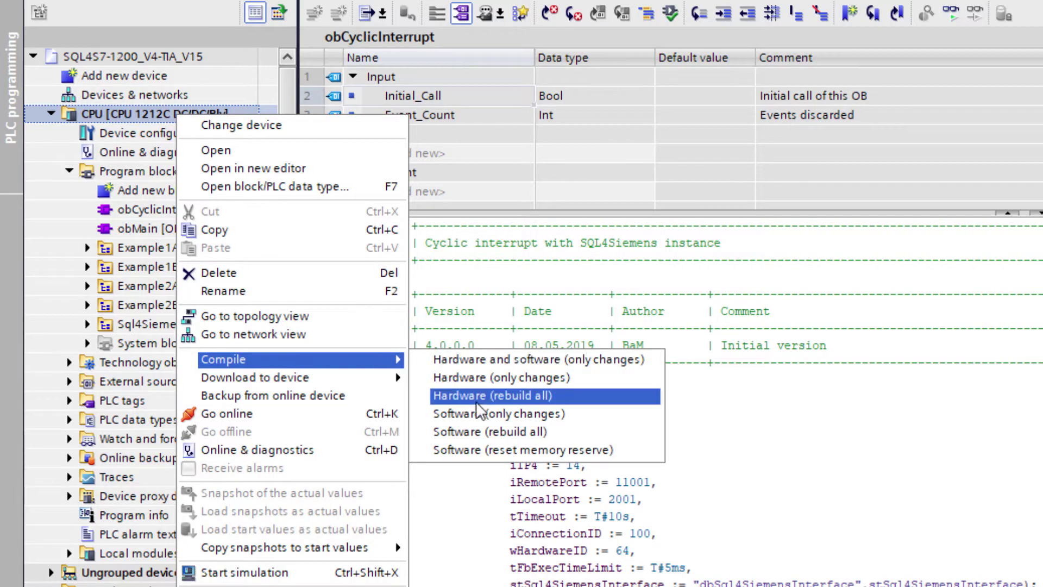
pyautogui.click(483, 432)
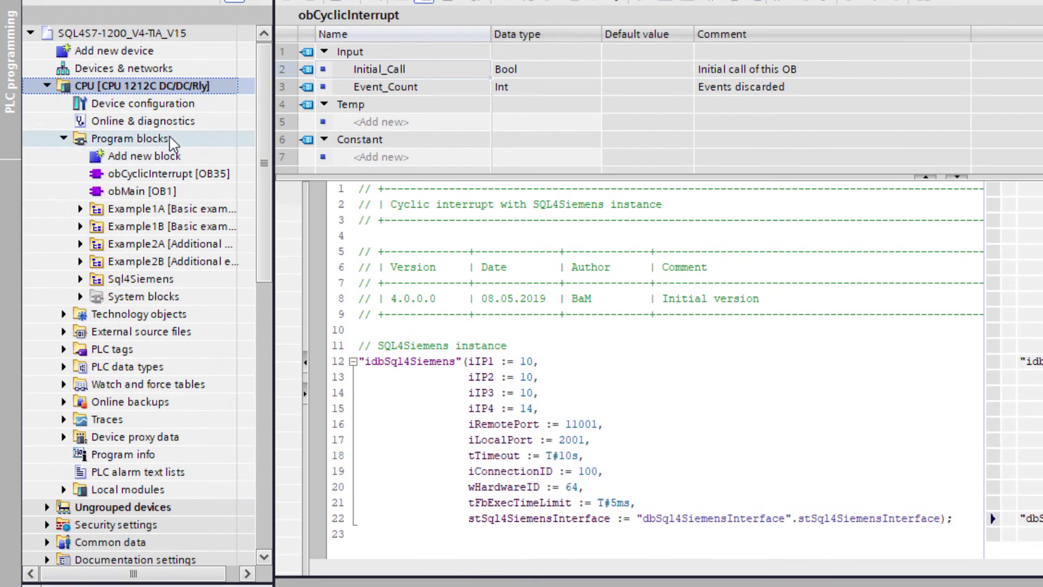
# Download all software to the CPU, stopping all modules first and restarting the module afterwards.
pyautogui.rightClick(133, 85)
pyautogui.moveTo(316, 326)
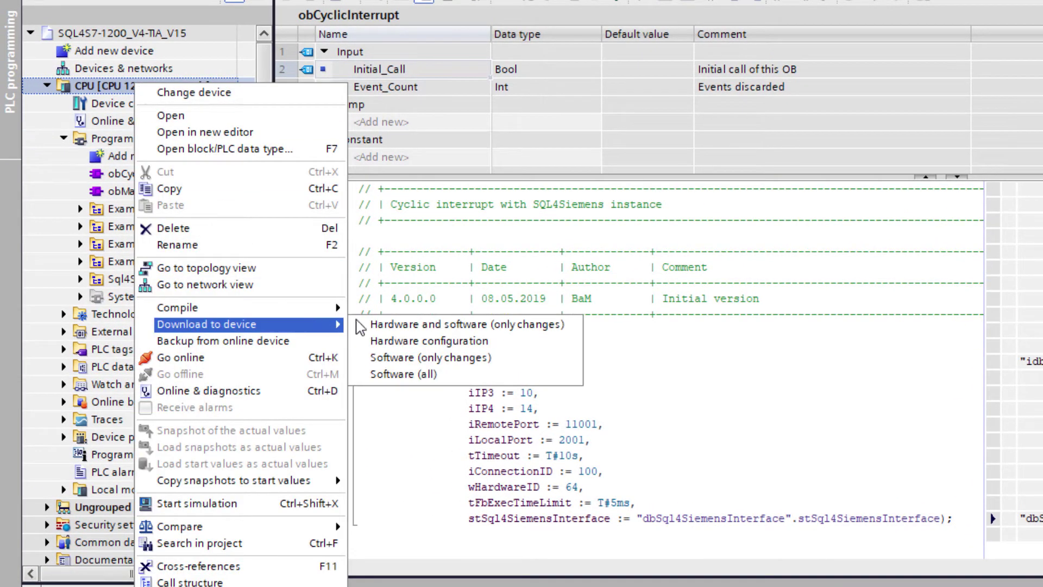
pyautogui.click(419, 374)
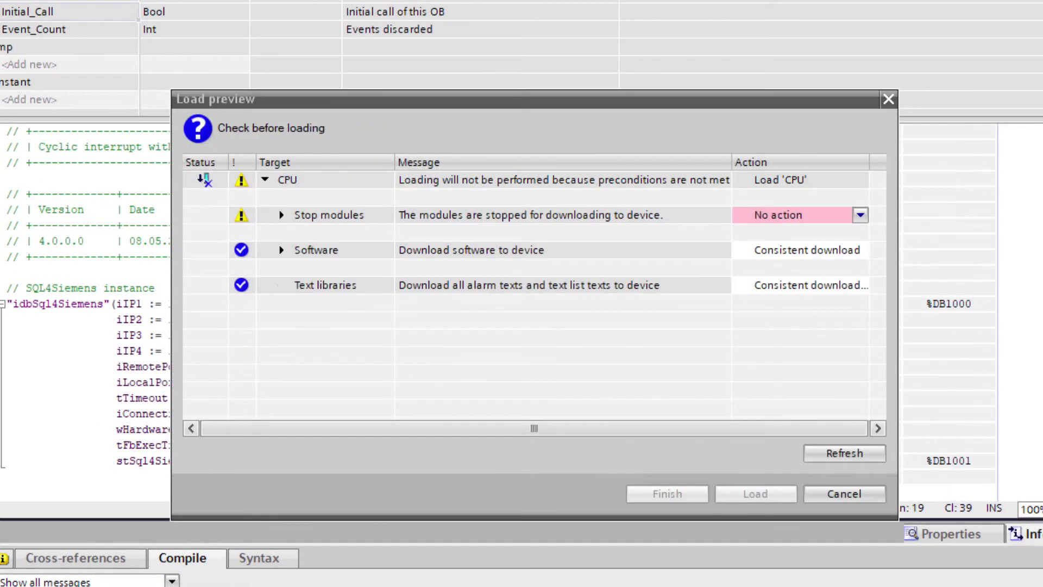
pyautogui.click(861, 215)
pyautogui.click(857, 245)
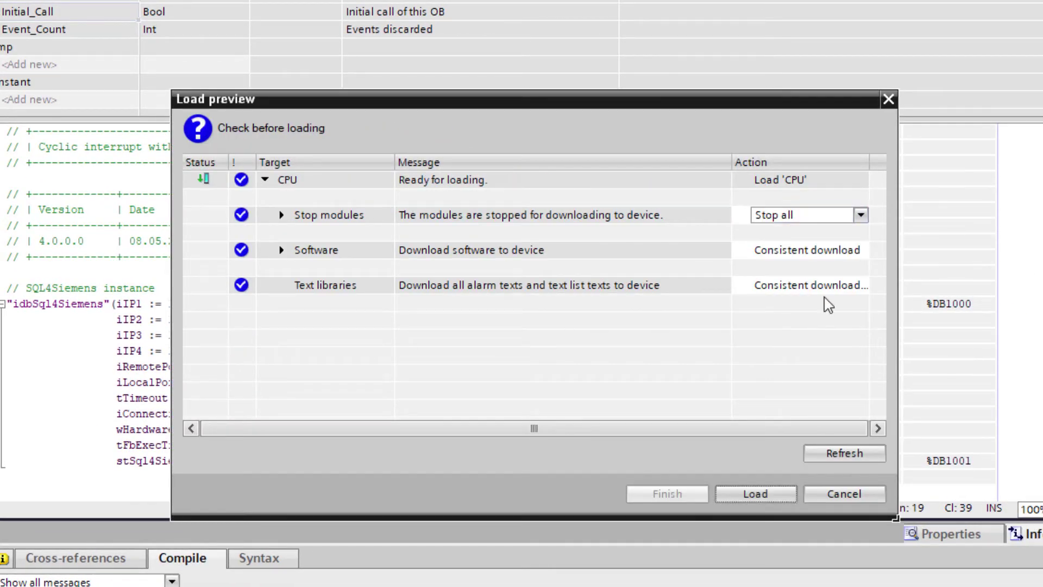
pyautogui.click(794, 494)
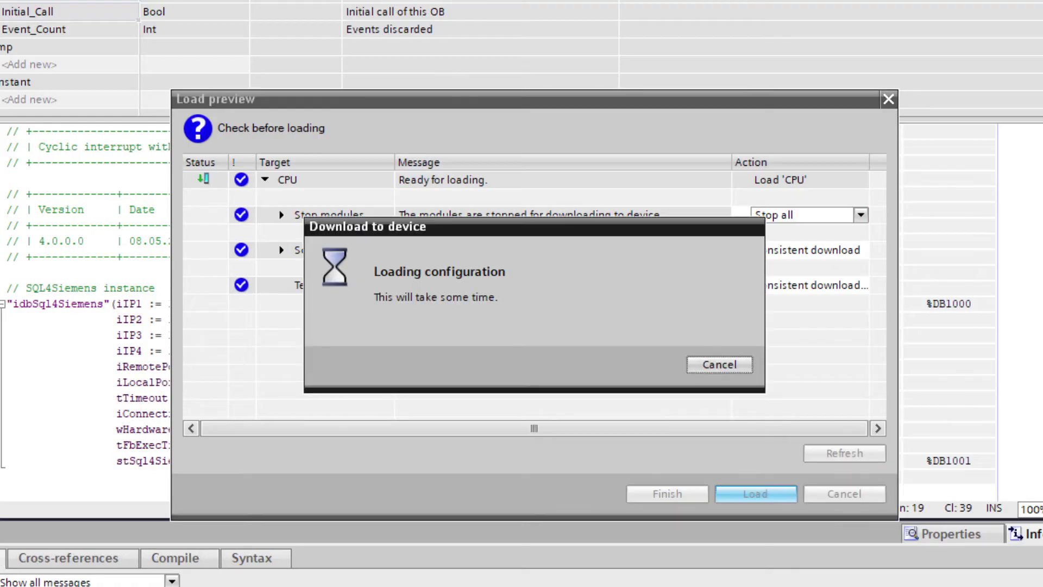
pyautogui.click(853, 218)
pyautogui.click(845, 231)
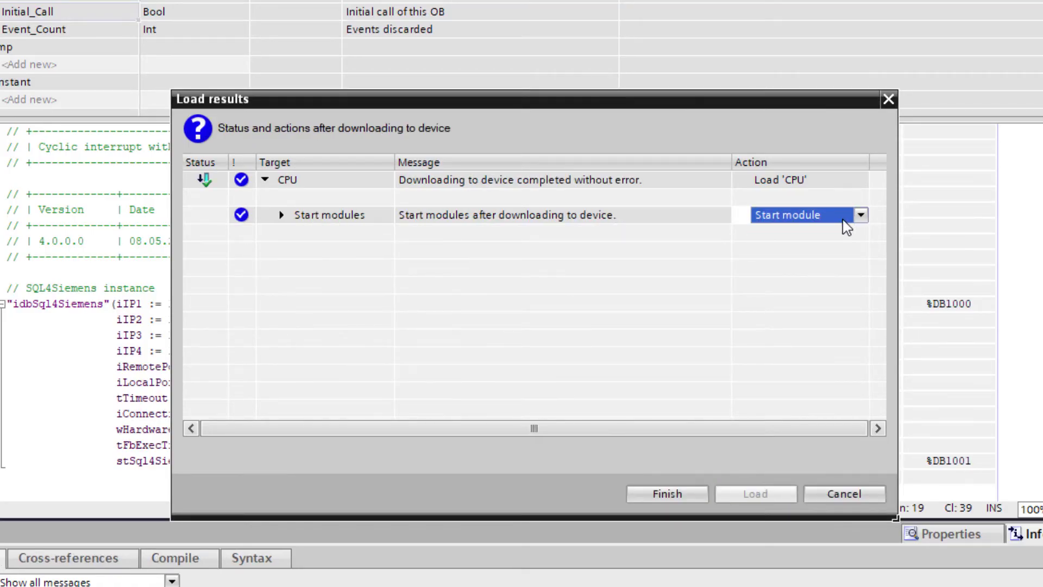
pyautogui.click(671, 495)
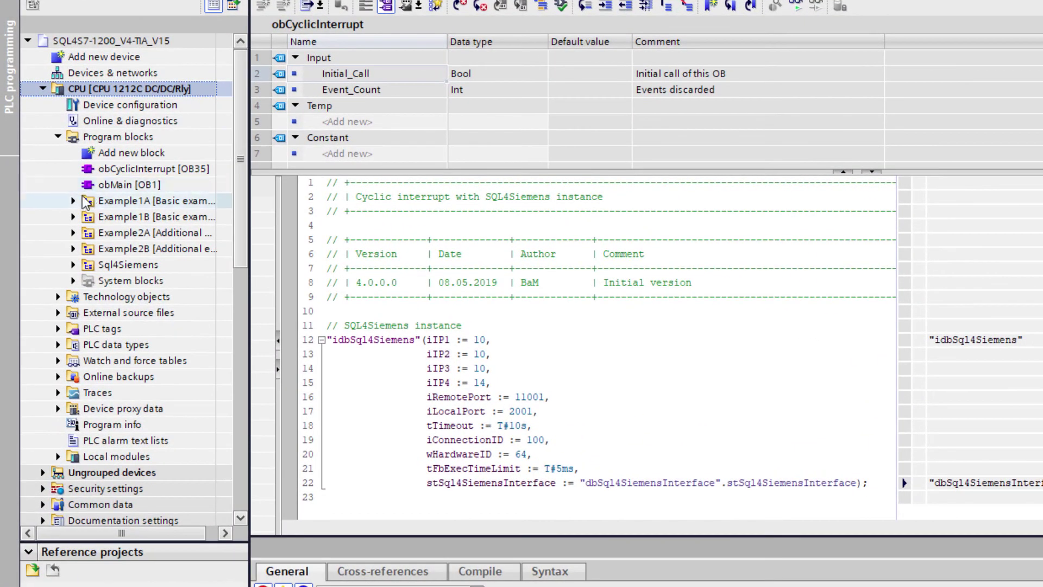
# Expand Watch and force tables > Example1A and open the Example1A_Select_SCL watch table.
pyautogui.click(65, 201)
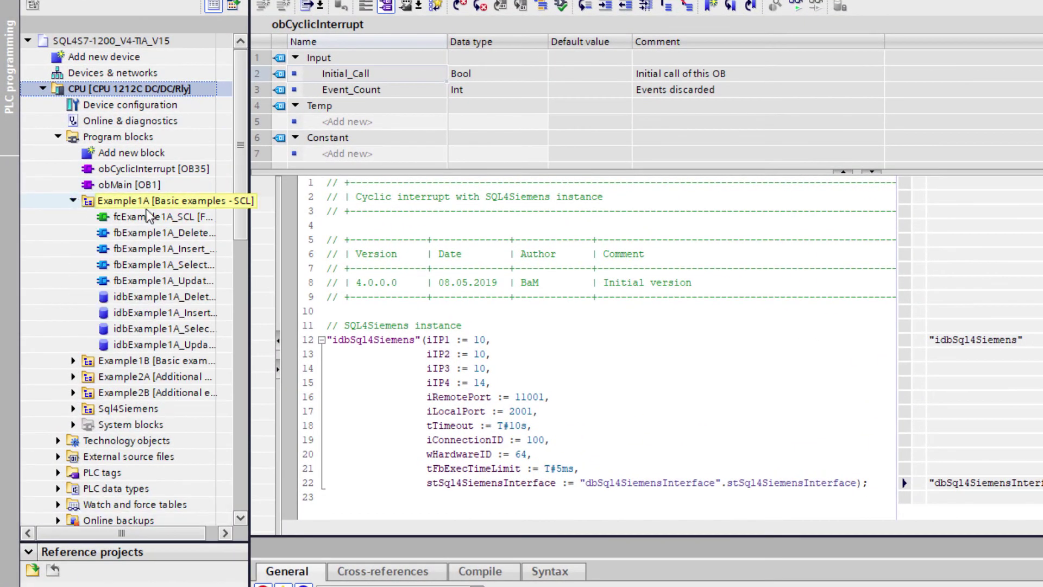
pyautogui.scroll(-1, 239, 272)
pyautogui.scroll(-4, 239, 272)
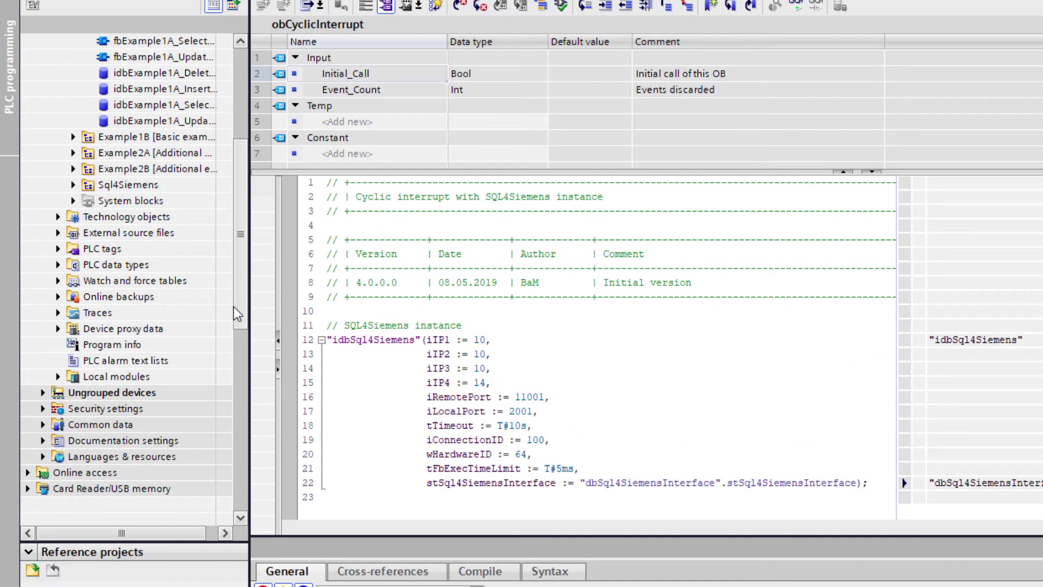
pyautogui.click(58, 281)
pyautogui.click(73, 328)
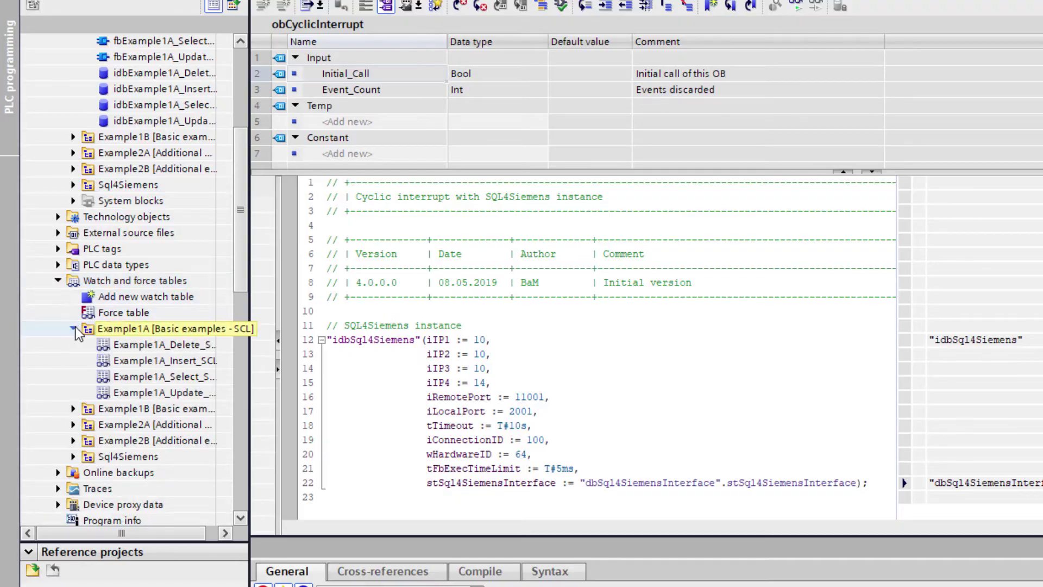
pyautogui.doubleClick(196, 382)
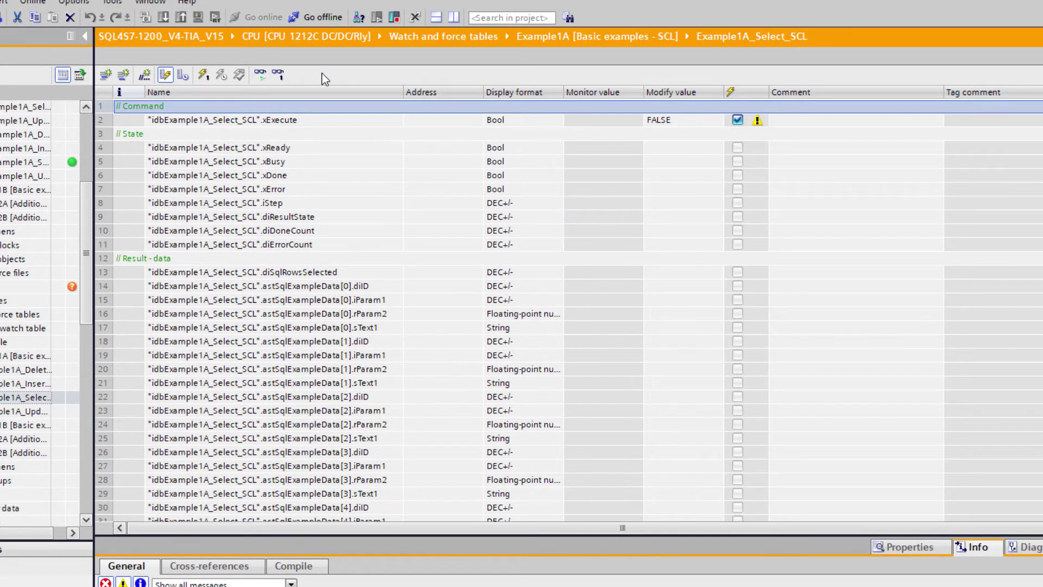
# Monitor all values and modify xExecute to TRUE, returning five rows, IDs 300 down to 296.
pyautogui.click(261, 76)
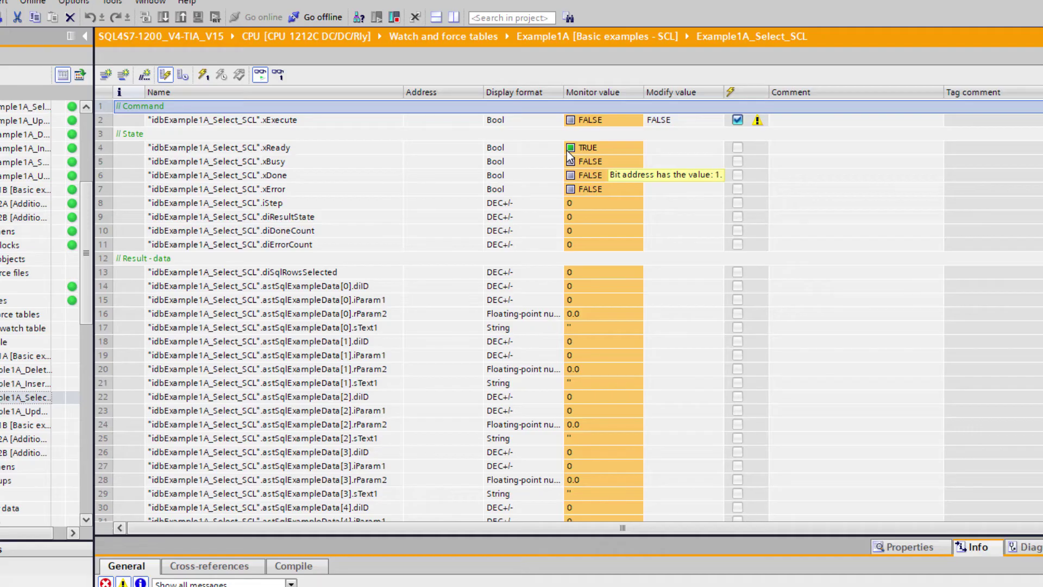
pyautogui.doubleClick(661, 122)
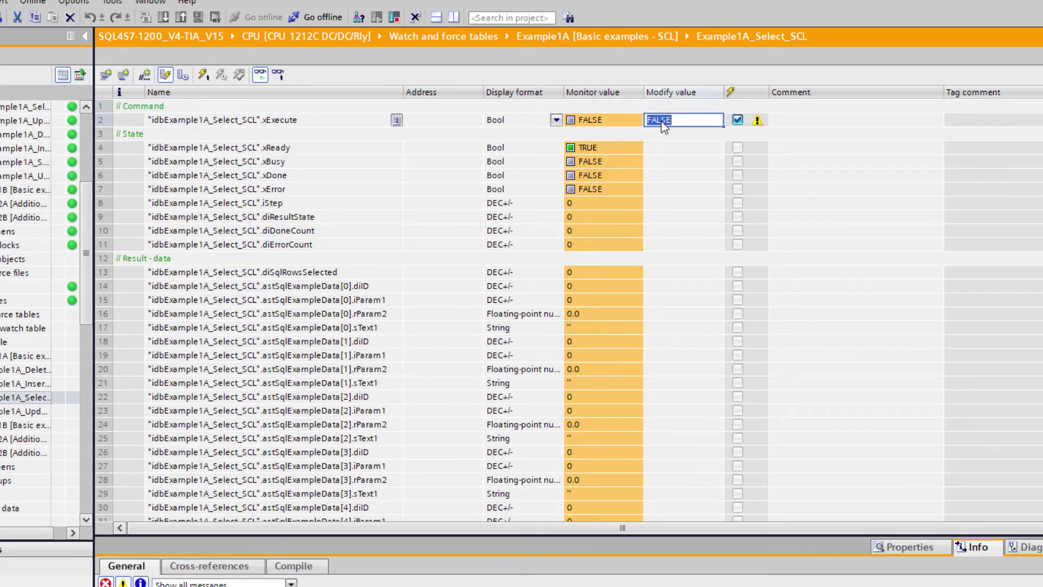
pyautogui.write('TRUE')
pyautogui.press('Return')
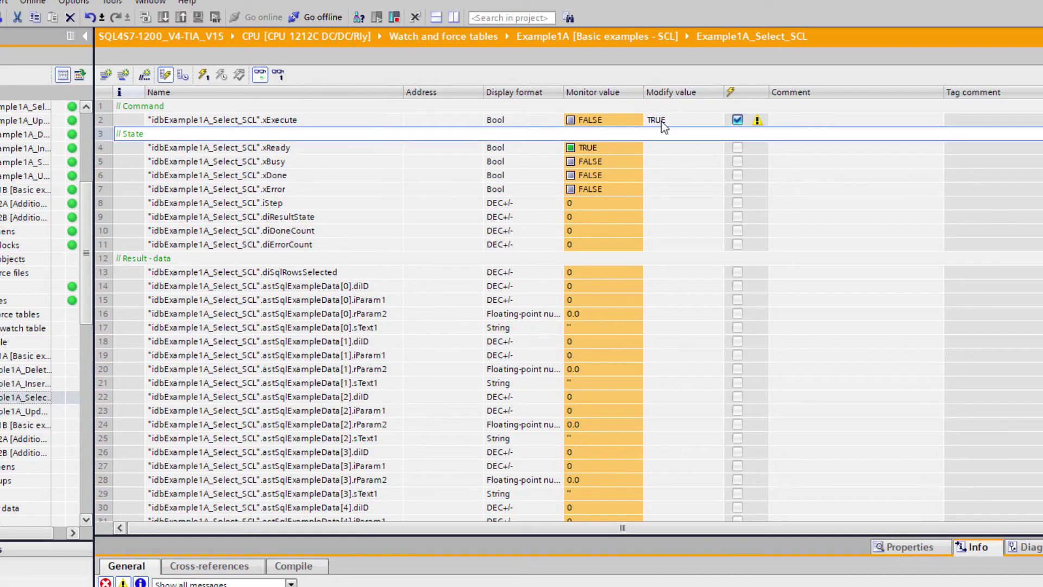
pyautogui.click(662, 122)
pyautogui.rightClick(661, 122)
pyautogui.moveTo(697, 130)
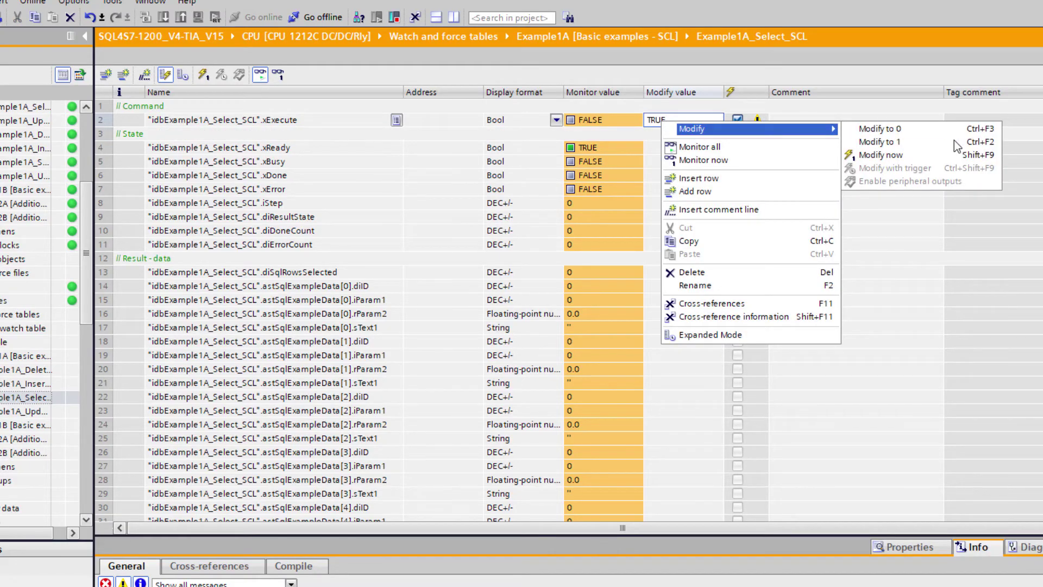
pyautogui.click(985, 143)
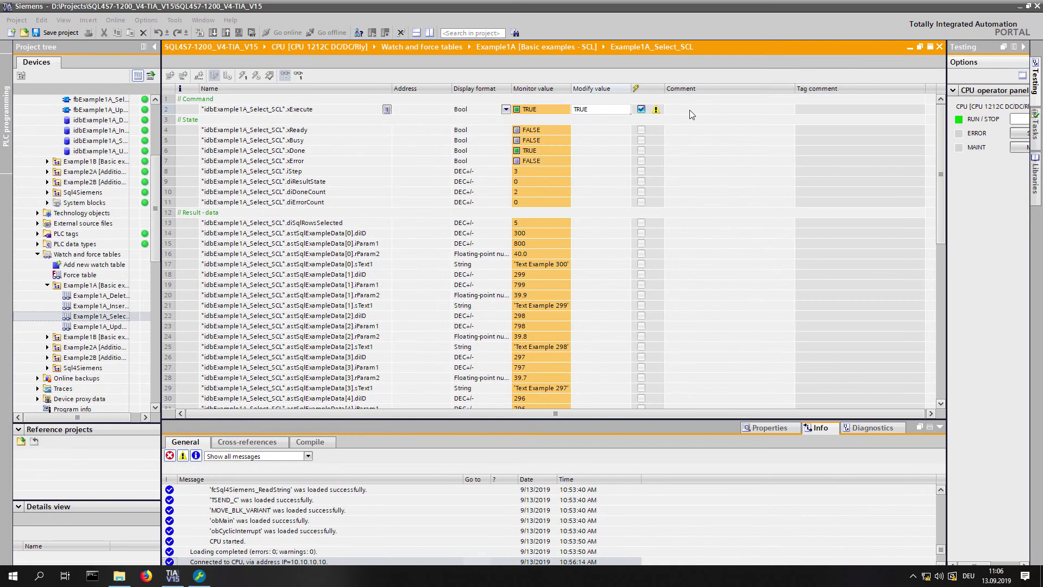
# Launch SQL Server Management Studio 18 and log in to the SQL Express server.
pyautogui.press('super')
pyautogui.write('ma')
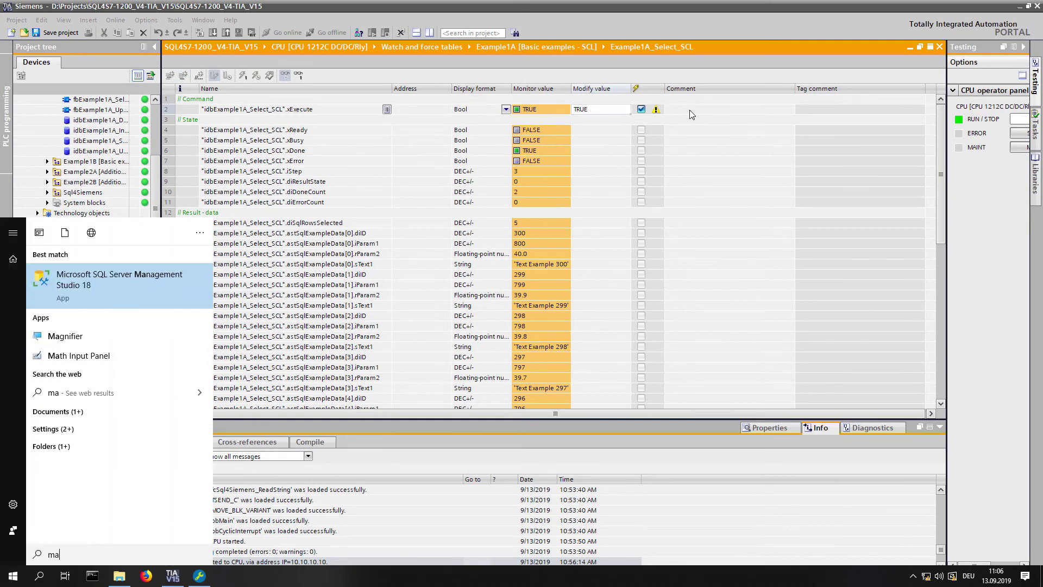
pyautogui.press('Escape')
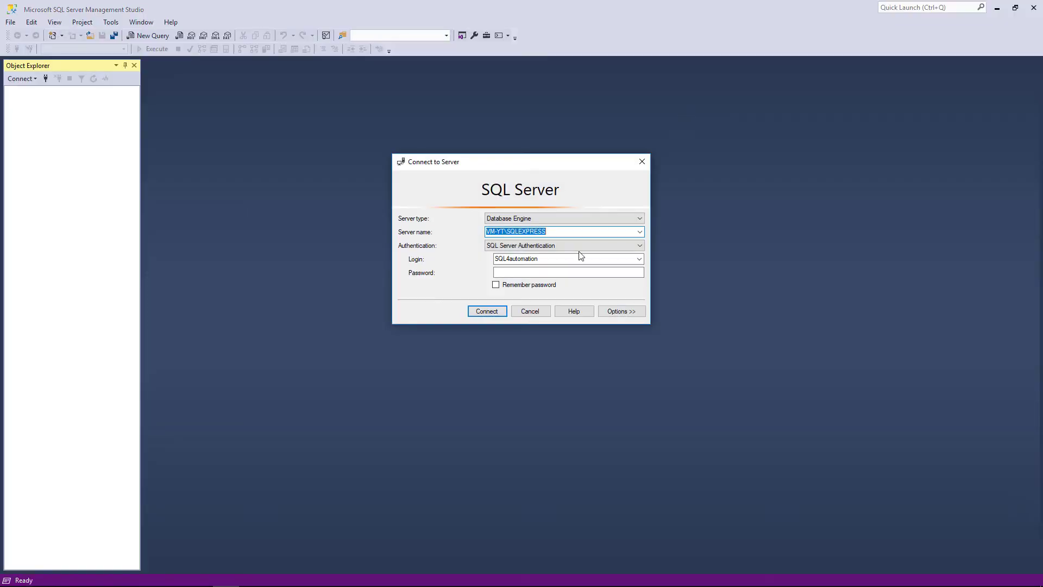
pyautogui.click(581, 271)
pyautogui.hotkey('ctrl', 'v')
pyautogui.press('Return')
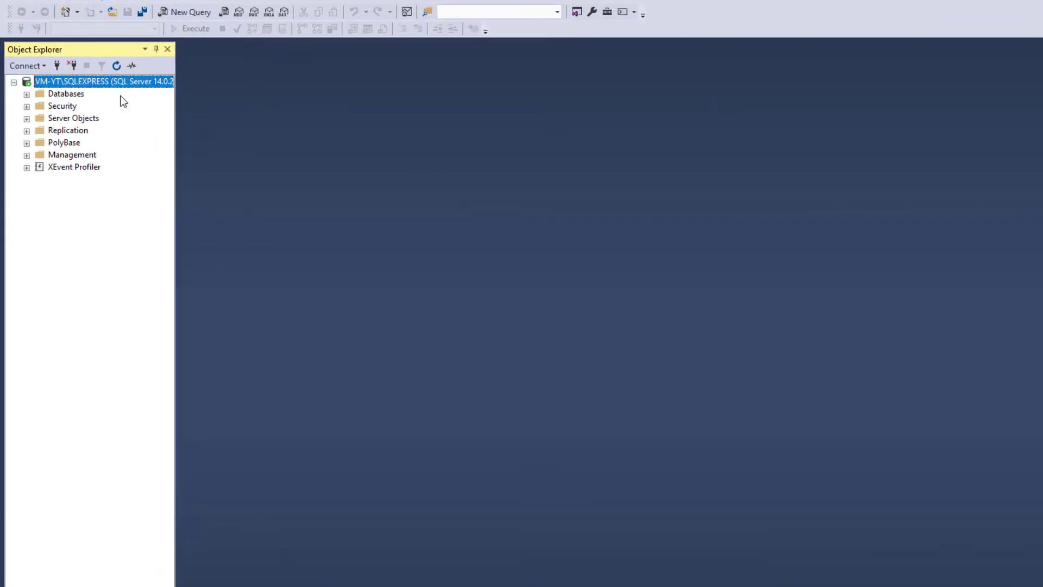
# Show the top 1000 rows of dbTest's tTable1 in an enlarged results pane.
pyautogui.click(27, 93)
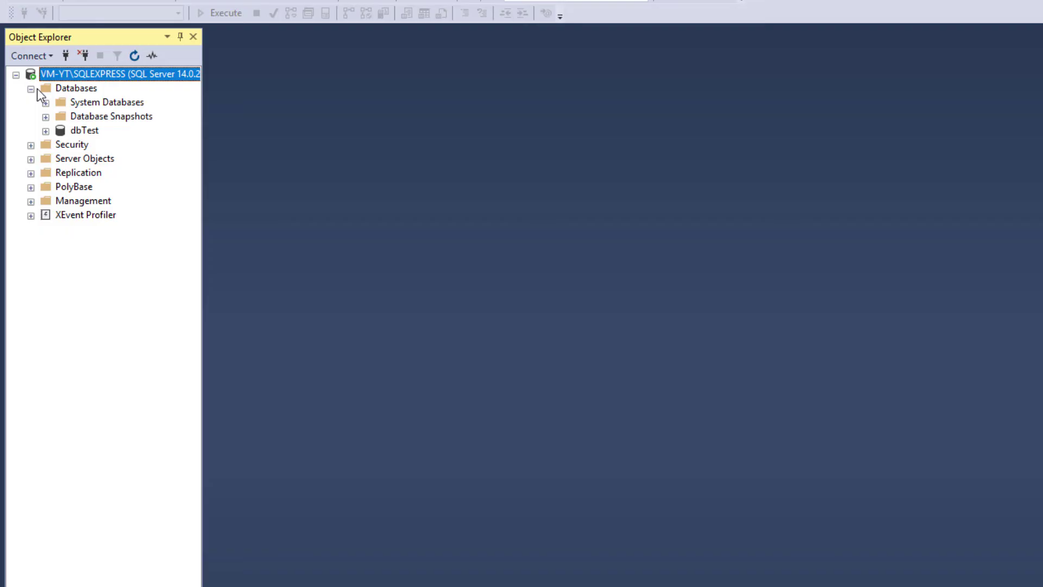
pyautogui.click(39, 131)
pyautogui.click(61, 159)
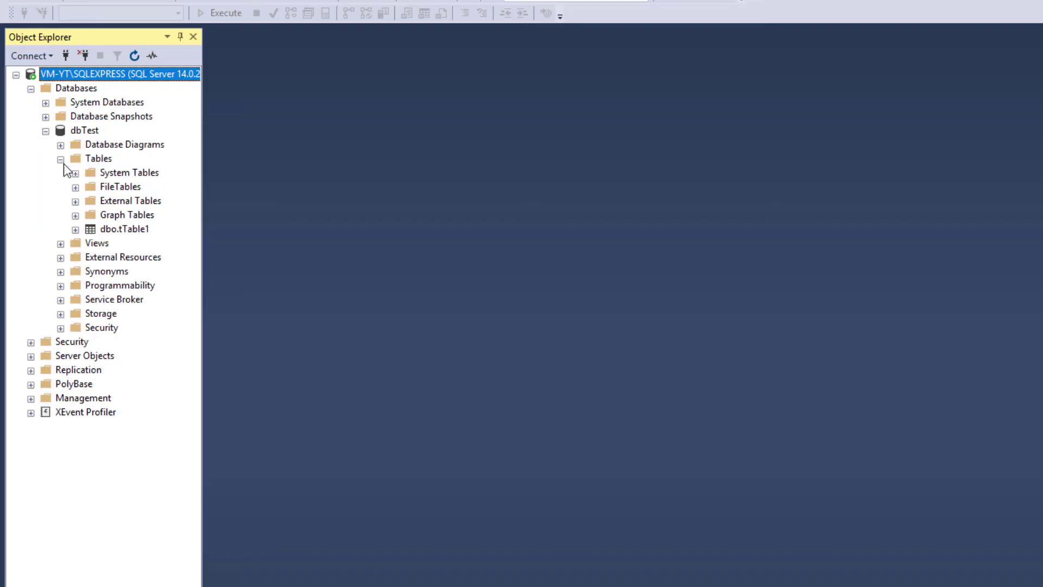
pyautogui.click(124, 229)
pyautogui.rightClick(142, 234)
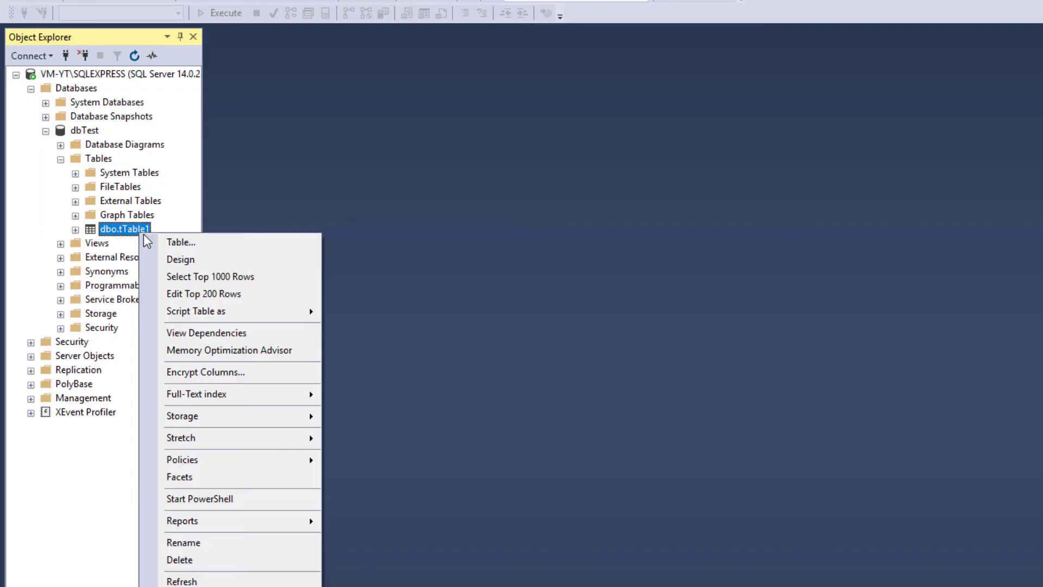
pyautogui.click(240, 277)
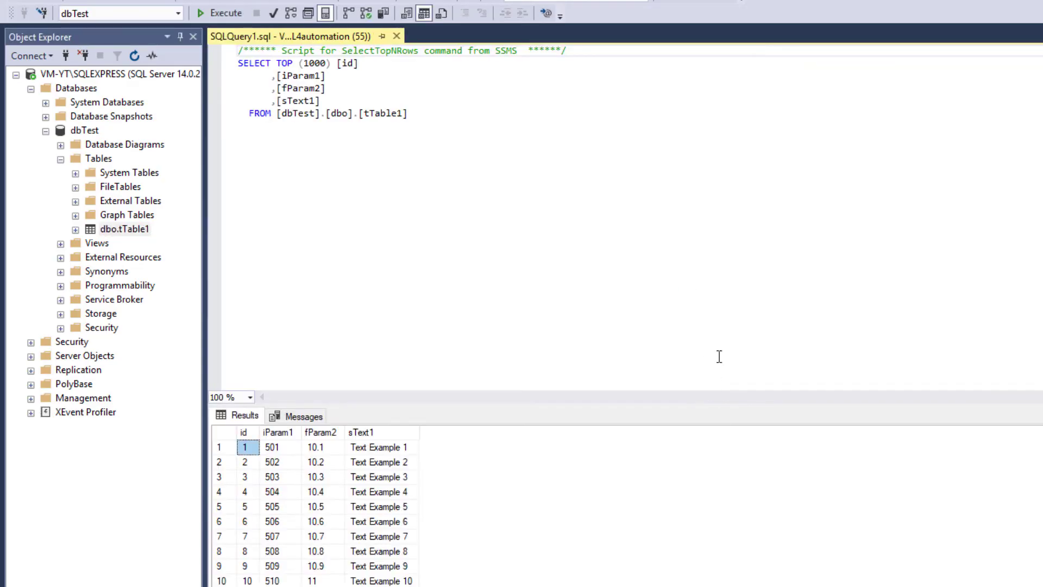
pyautogui.moveTo(720, 405); pyautogui.dragTo(722, 202)
pyautogui.scroll(-20, 707, 408)
pyautogui.scroll(-7, 707, 409)
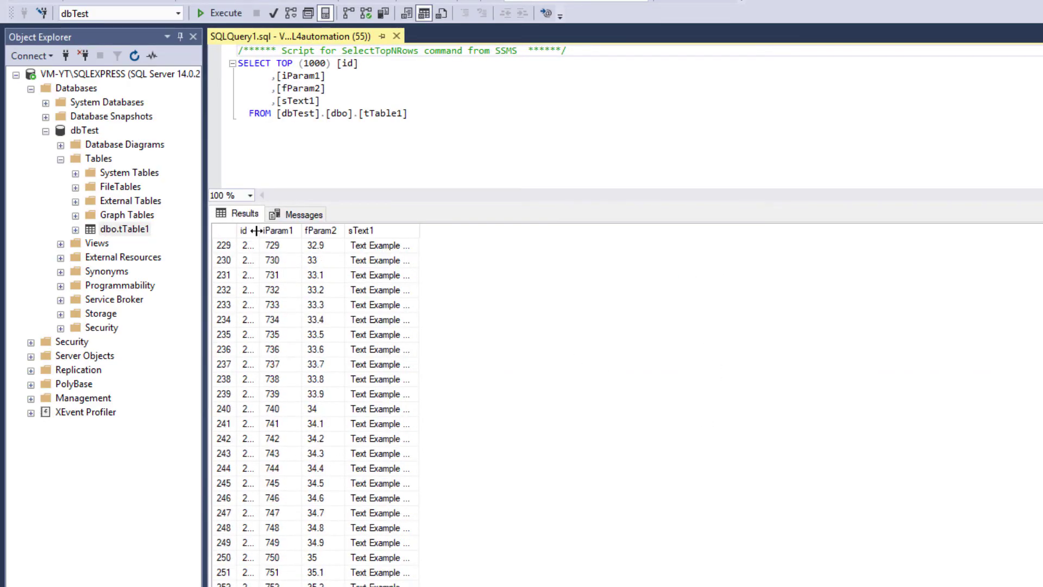
pyautogui.doubleClick(256, 230)
pyautogui.scroll(-13, 601, 454)
# Run UPDATE tTable1 SET sText1 = 'Hello Youtube' WHERE id = 300.
pyautogui.click(489, 134)
pyautogui.hotkey('ctrl', 'a')
pyautogui.write("update tTable1 set sText1 = 'Hello Youtube' where id =")
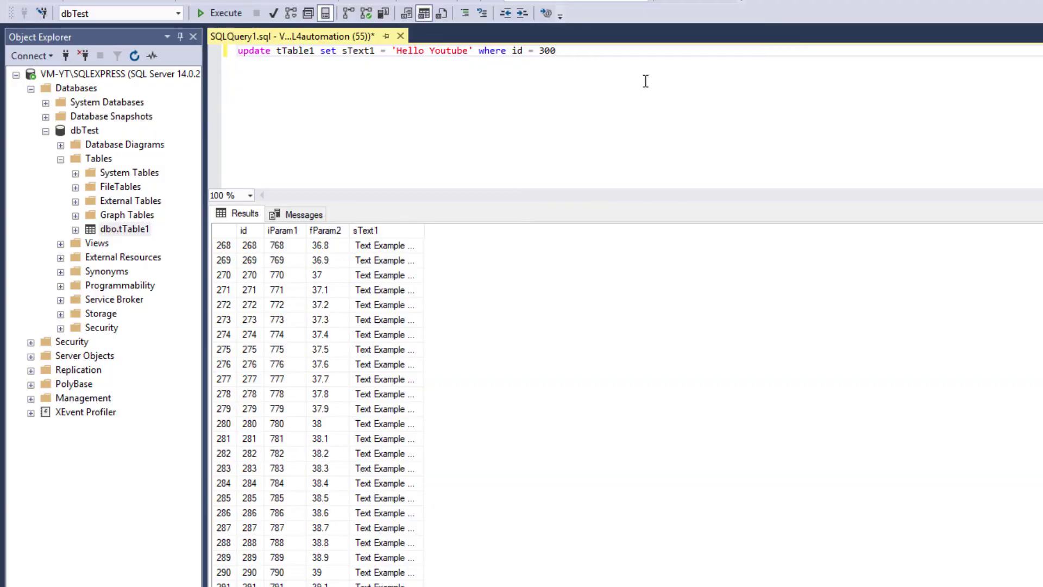
pyautogui.press('F5')
# Reselect tTable1's rows to confirm row 300 now reads 'Hello Youtube'.
pyautogui.rightClick(106, 231)
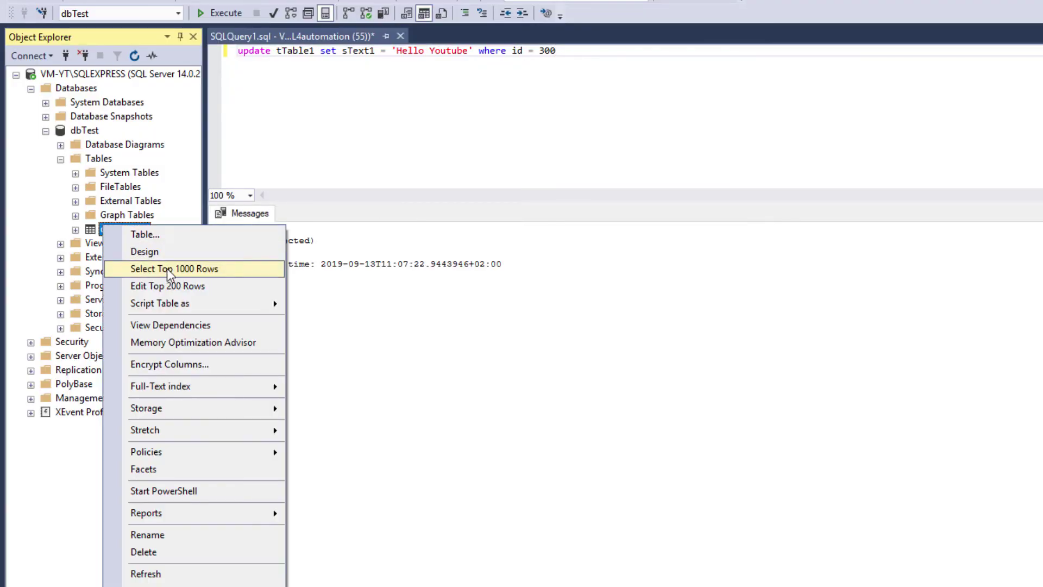
pyautogui.click(167, 268)
pyautogui.scroll(-20, 610, 560)
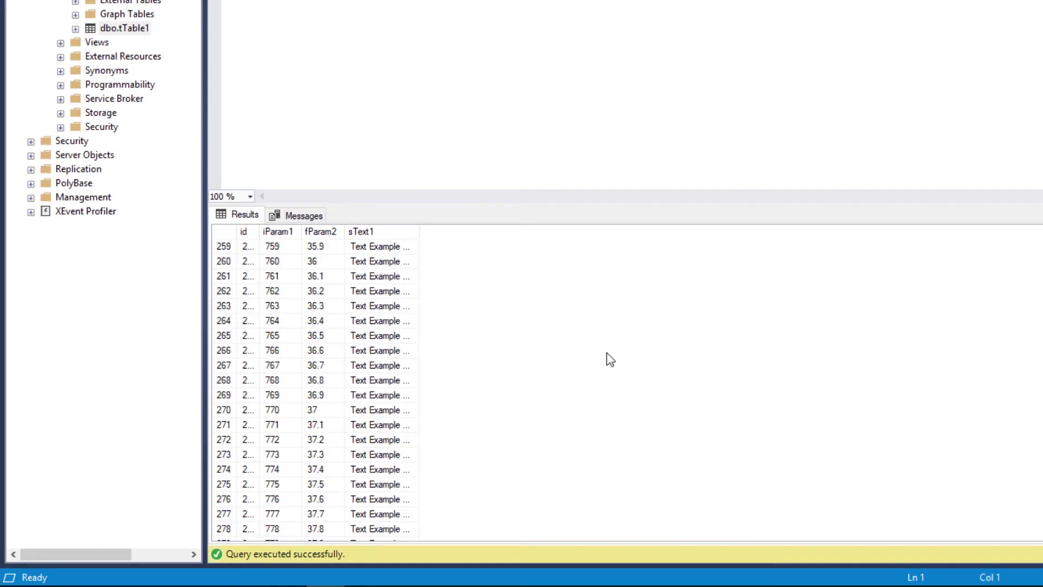
pyautogui.scroll(-8, 611, 359)
# In TIA Portal, toggle xExecute to FALSE then TRUE and check the 'Hello Youtube' result.
pyautogui.hotkey('alt', 'Tab')
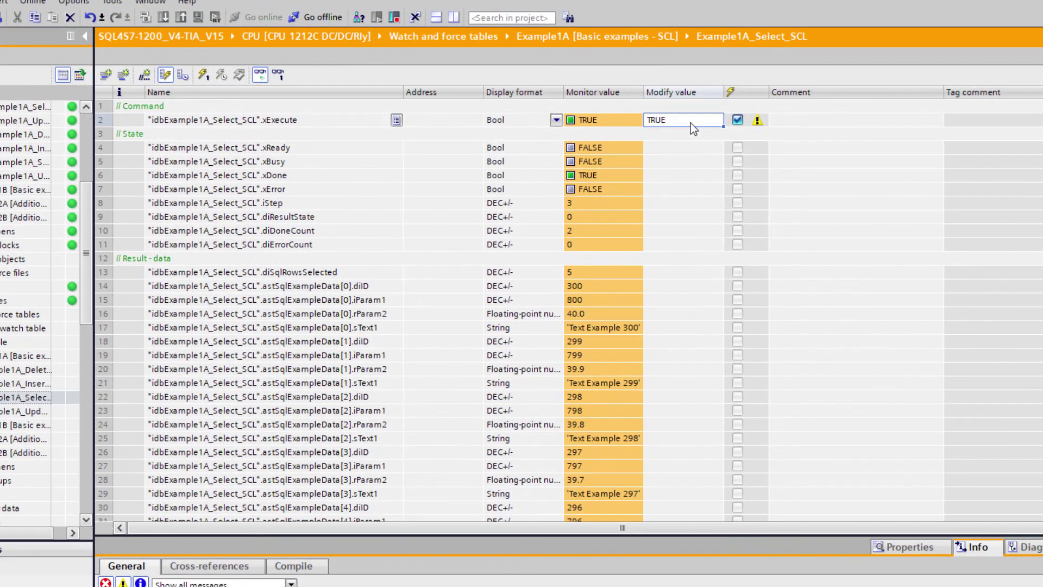
pyautogui.rightClick(690, 122)
pyautogui.moveTo(717, 134)
pyautogui.click(920, 132)
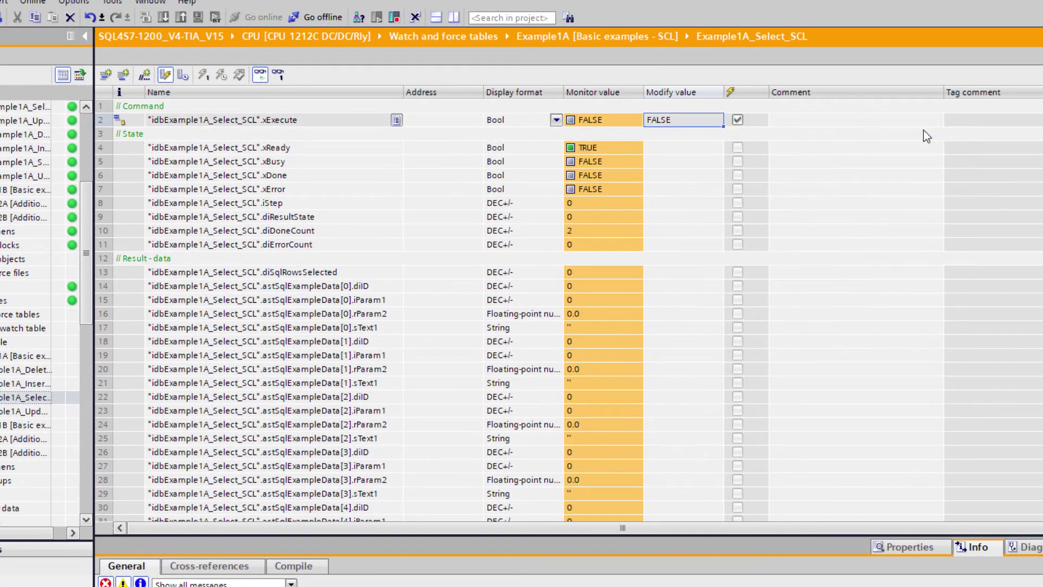
pyautogui.click(706, 120)
pyautogui.hotkey('ctrl', 'F2')
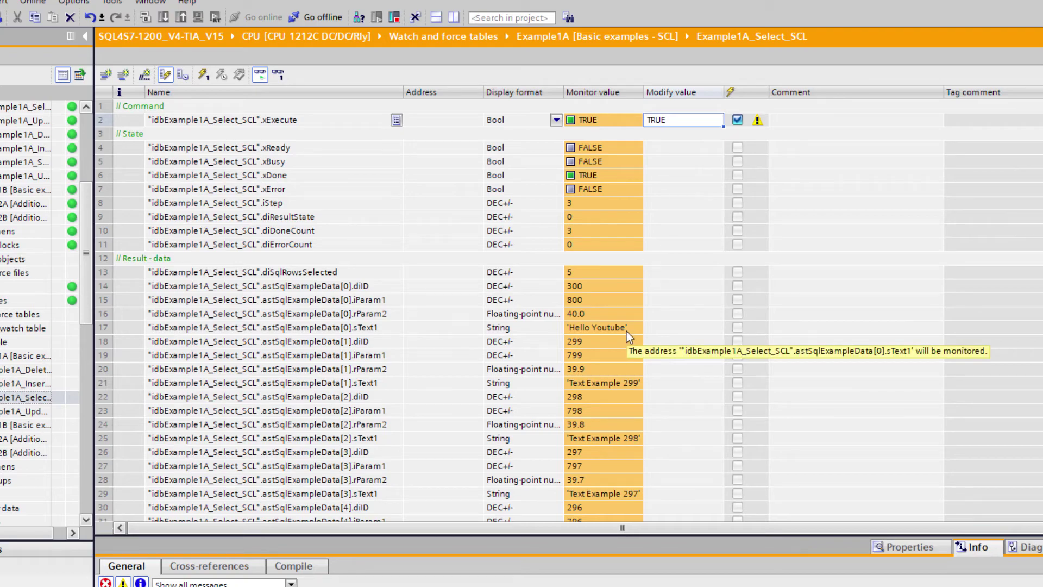
pyautogui.click(655, 331)
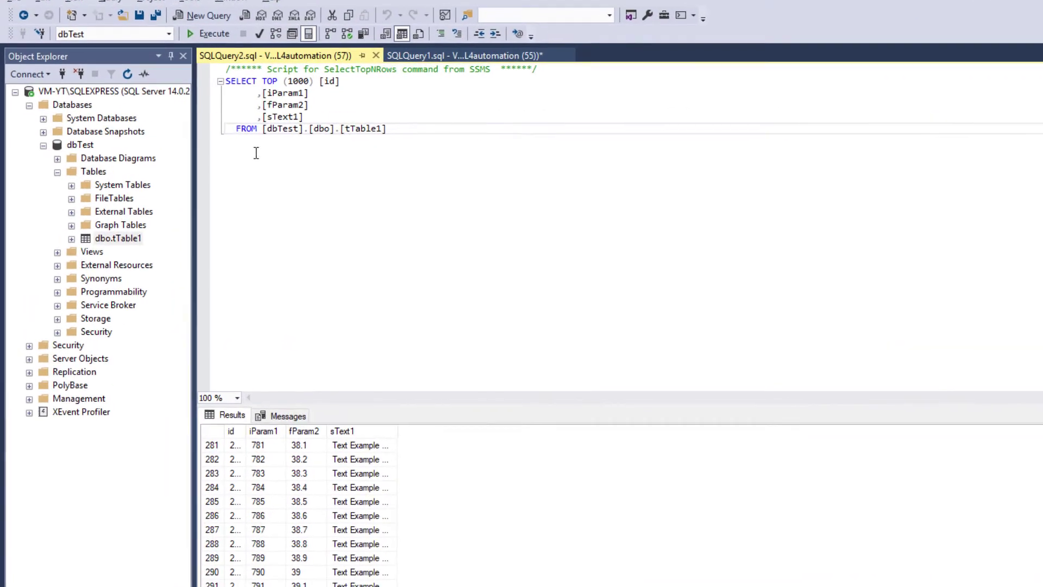
# Script tTable1 as CREATE into a new query, append '_back' to the name, and execute.
pyautogui.rightClick(136, 239)
pyautogui.moveTo(255, 317)
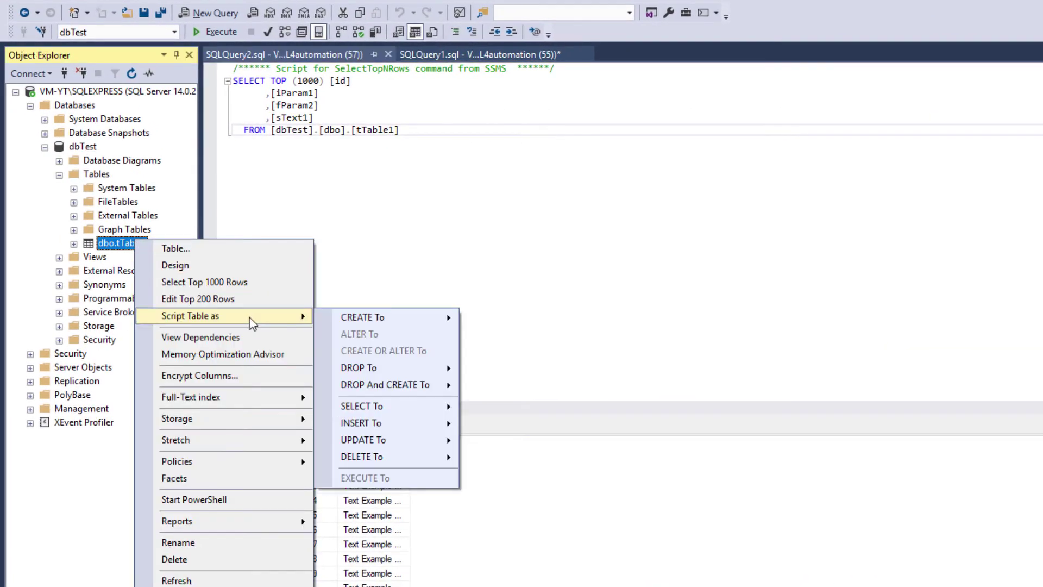
pyautogui.moveTo(357, 322)
pyautogui.click(516, 318)
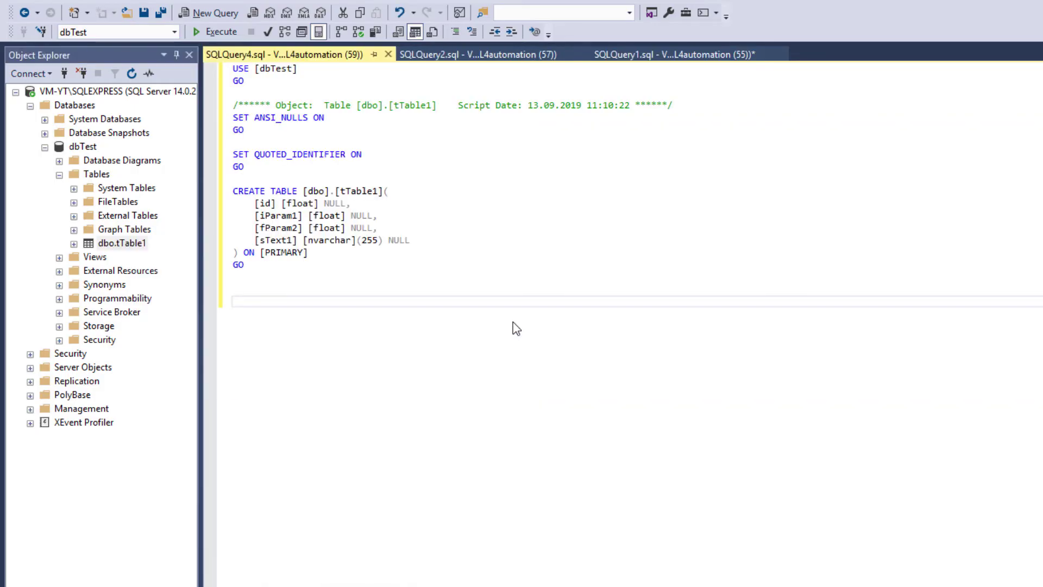
pyautogui.click(379, 196)
pyautogui.write('_backup')
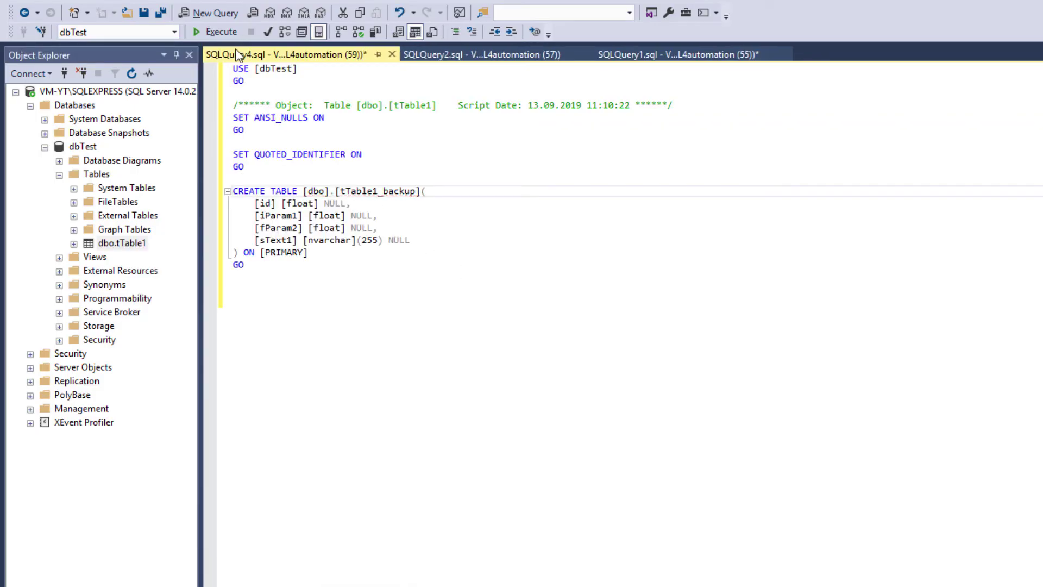
pyautogui.click(215, 31)
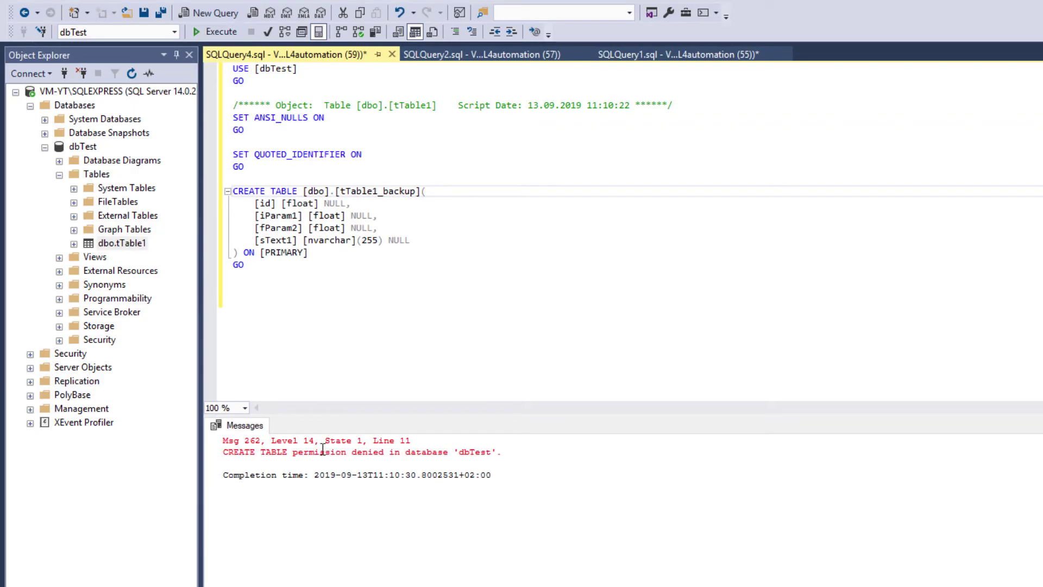
# Open a new Database Engine connection using Windows Authentication.
pyautogui.click(33, 73)
pyautogui.click(34, 92)
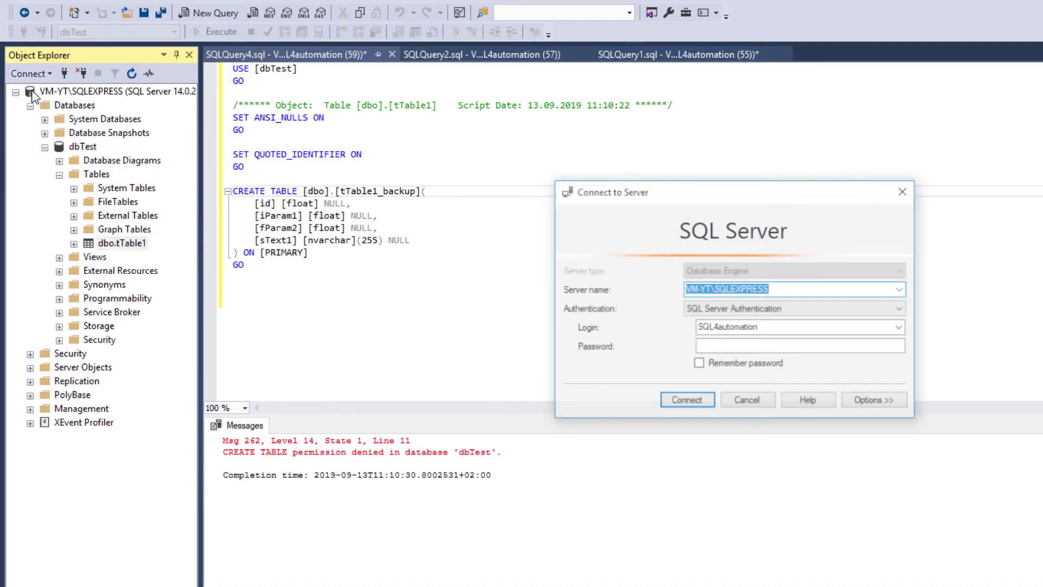
pyautogui.click(784, 308)
pyautogui.click(782, 324)
pyautogui.click(686, 402)
# In the new connection, script tTable1's CREATE TABLE as tTable1_backup and execute it.
pyautogui.click(45, 377)
pyautogui.click(60, 405)
pyautogui.rightClick(119, 475)
pyautogui.moveTo(268, 390)
pyautogui.moveTo(338, 391)
pyautogui.click(489, 384)
pyautogui.write('_backup')
pyautogui.click(226, 19)
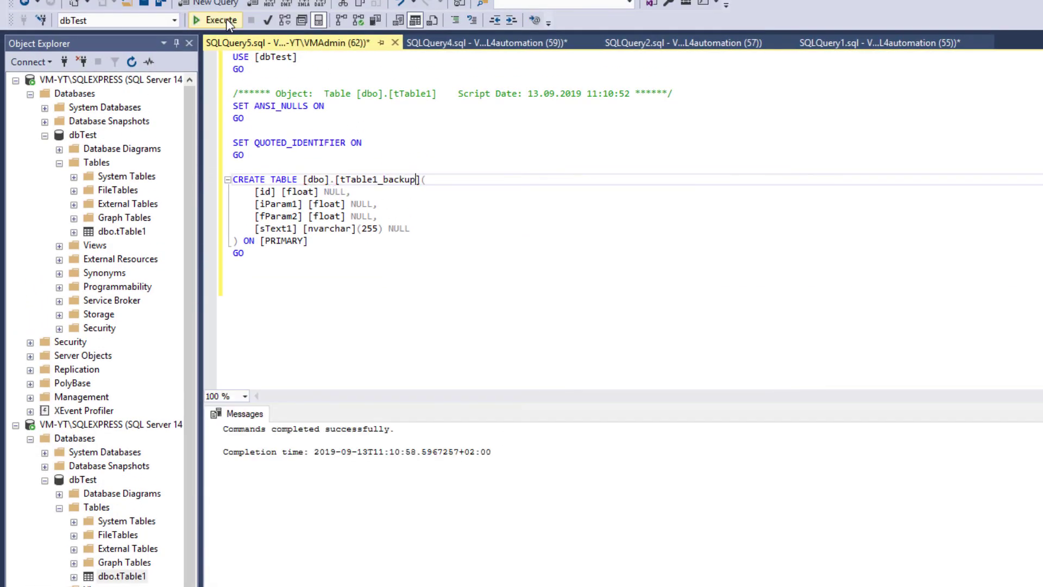
# Refresh the Tables folder so dbo.tTable1_backup appears.
pyautogui.click(15, 79)
pyautogui.click(96, 176)
pyautogui.click(131, 61)
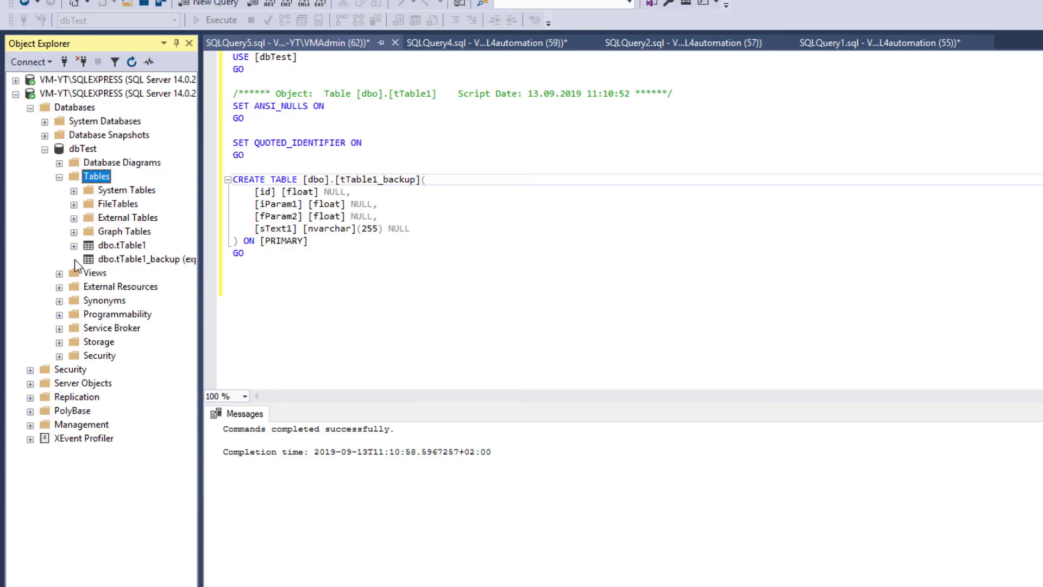
# Select the rows of the new, still empty tTable1_backup table.
pyautogui.click(74, 259)
pyautogui.click(74, 259)
pyautogui.rightClick(122, 257)
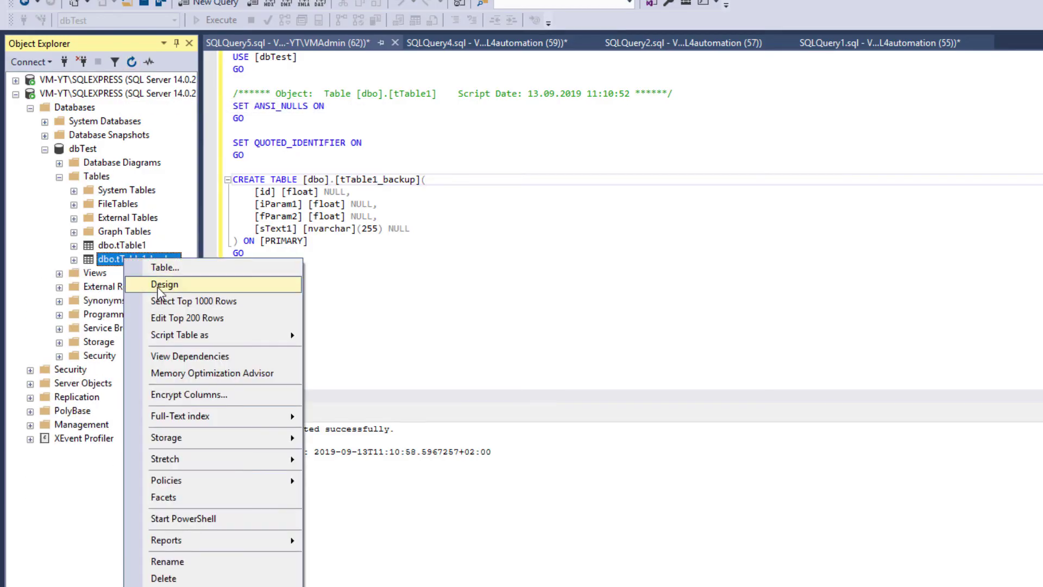
pyautogui.click(172, 299)
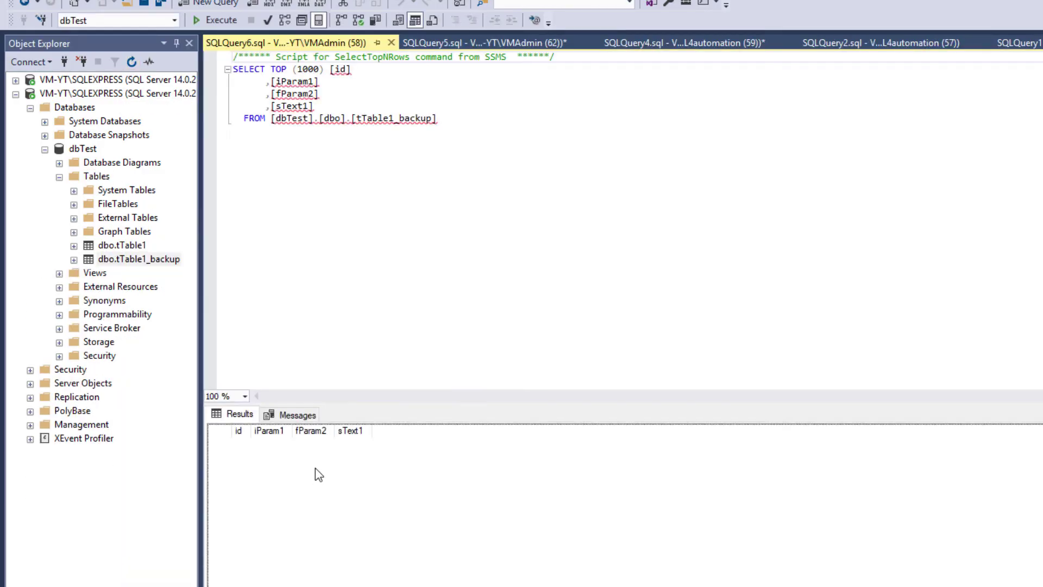
# Insert all 300 tTable1 rows into tTable1_backup and rerun the backup select to verify.
pyautogui.rightClick(139, 244)
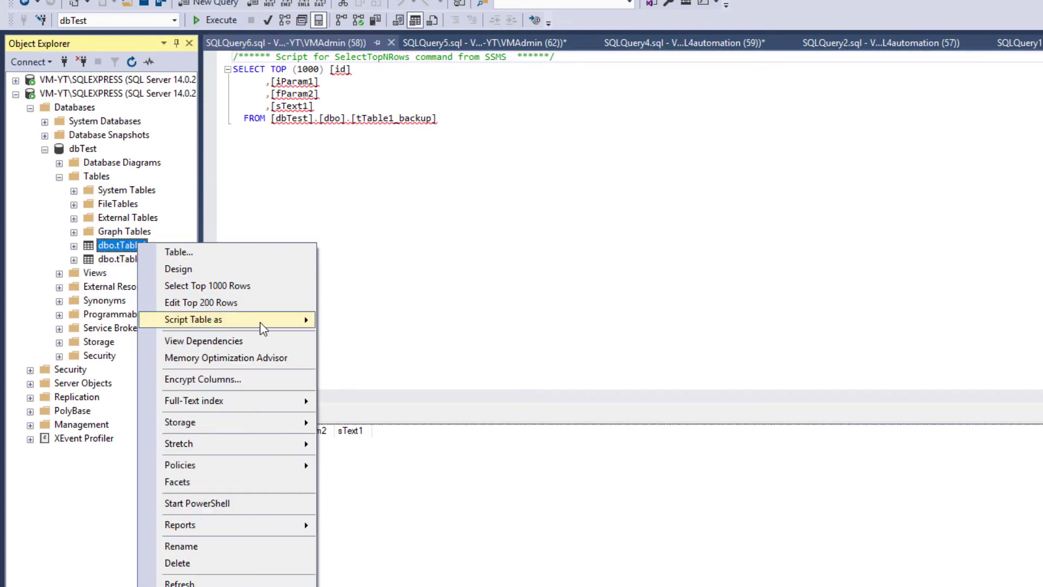
pyautogui.moveTo(261, 319)
pyautogui.moveTo(438, 431)
pyautogui.click(477, 429)
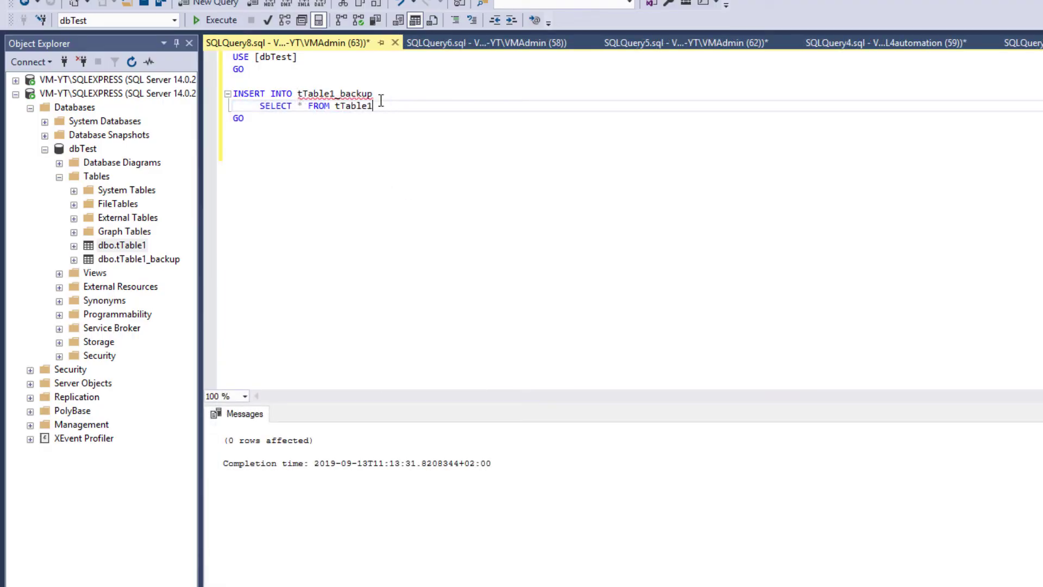
pyautogui.click(209, 20)
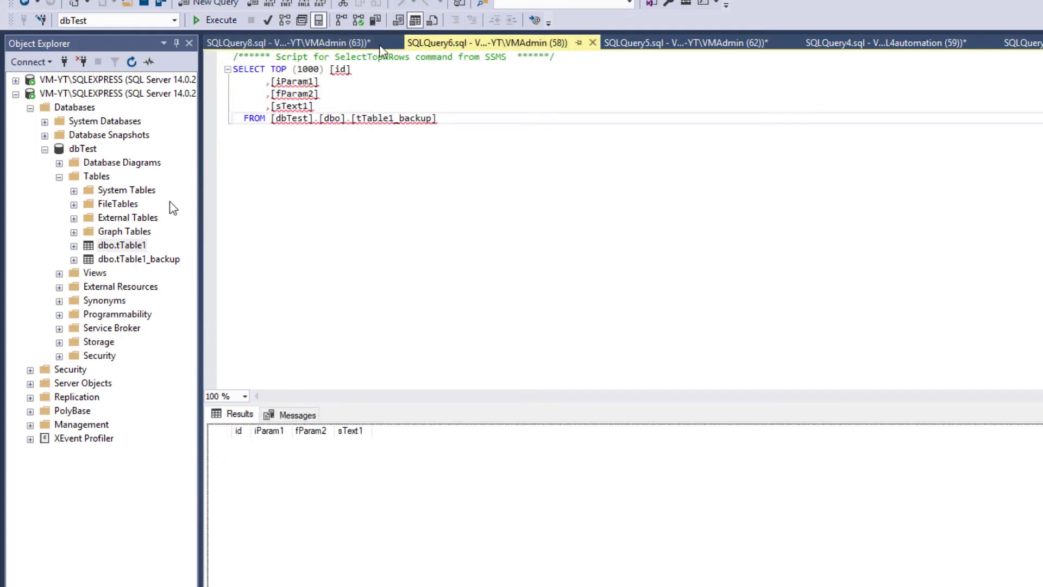
pyautogui.click(217, 20)
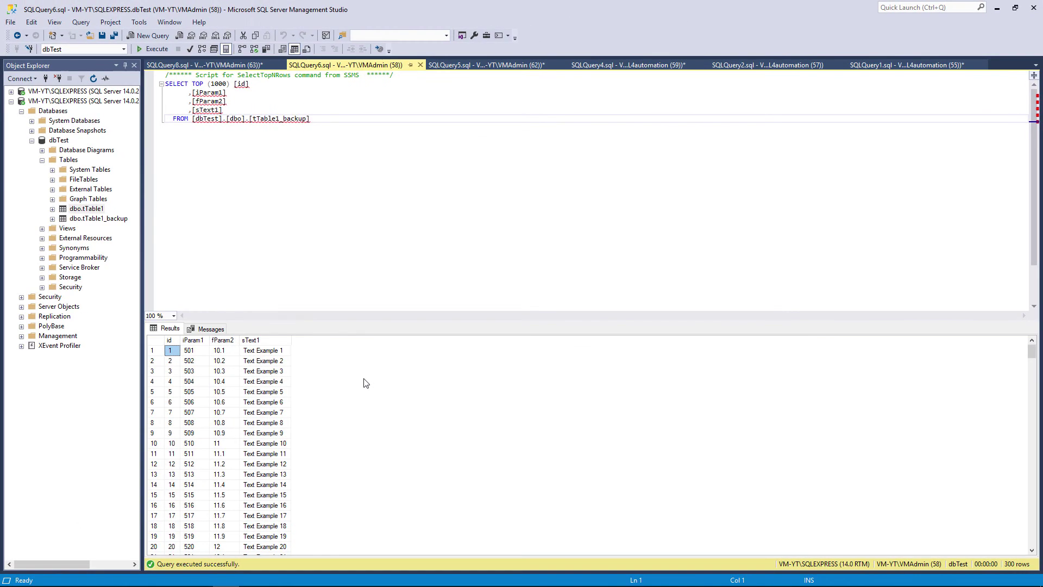
pyautogui.rightClick(356, 64)
# Close all SSMS query documents without saving.
pyautogui.click(375, 98)
pyautogui.click(559, 363)
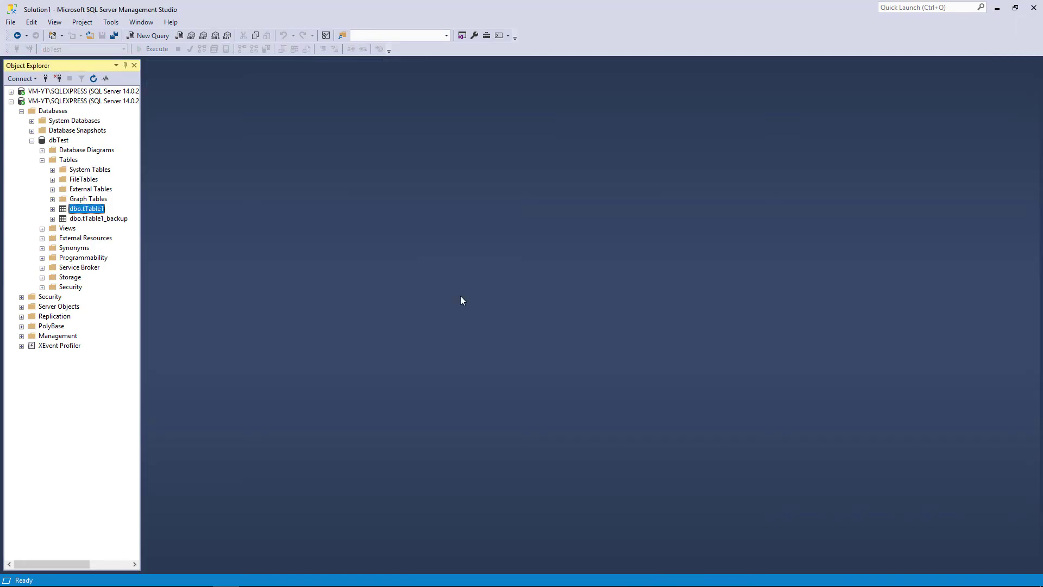
pyautogui.hotkey('alt', 'Tab')
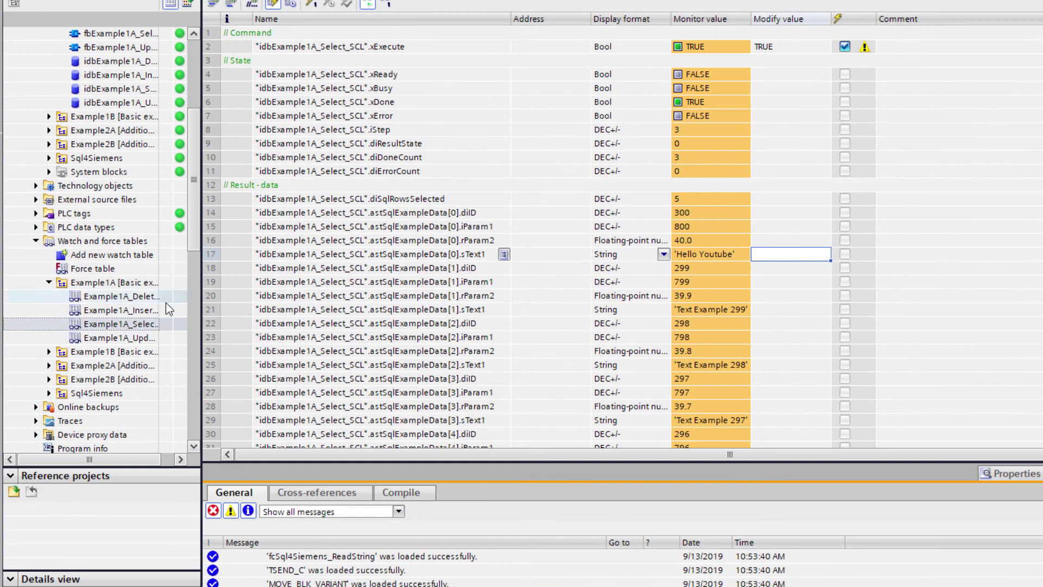
# In Example1A_Update_SCL, set modify values id 290, iParam1 42, rParam2 3.14159, sText1 'SUBSCRIBE'.
pyautogui.doubleClick(144, 338)
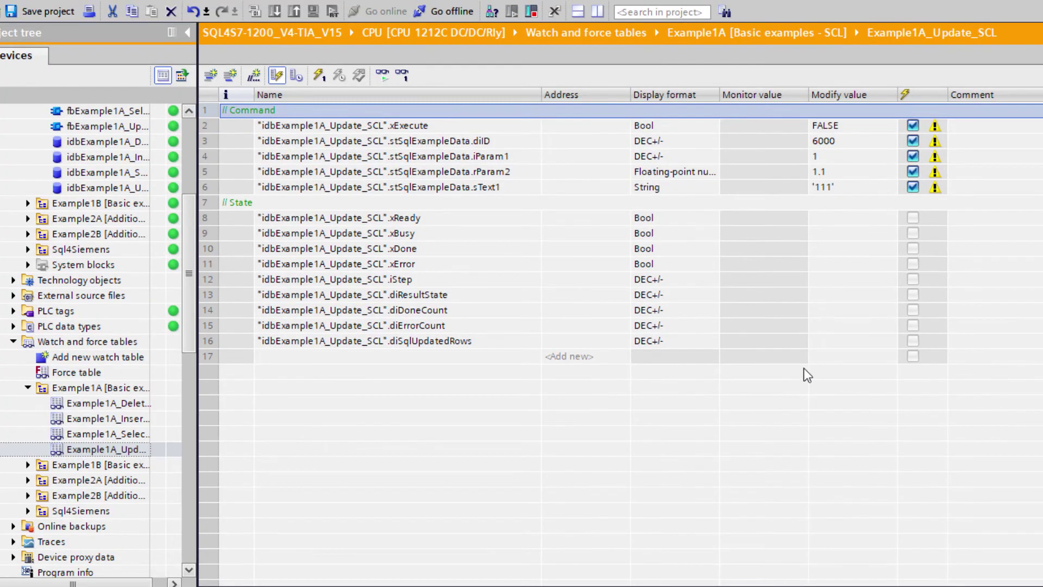
pyautogui.click(842, 140)
pyautogui.write('290')
pyautogui.click(843, 153)
pyautogui.write('42')
pyautogui.click(850, 169)
pyautogui.write('3.14159')
pyautogui.click(833, 192)
pyautogui.write("'SUBSCRIBE'")
pyautogui.press('Return')
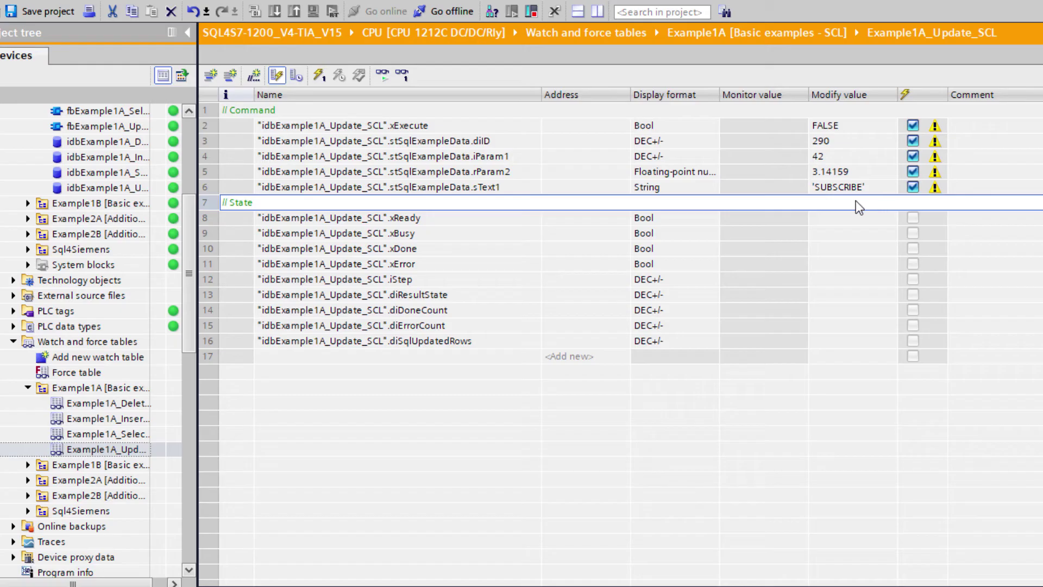
pyautogui.moveTo(191, 294); pyautogui.dragTo(190, 223)
pyautogui.click(106, 342)
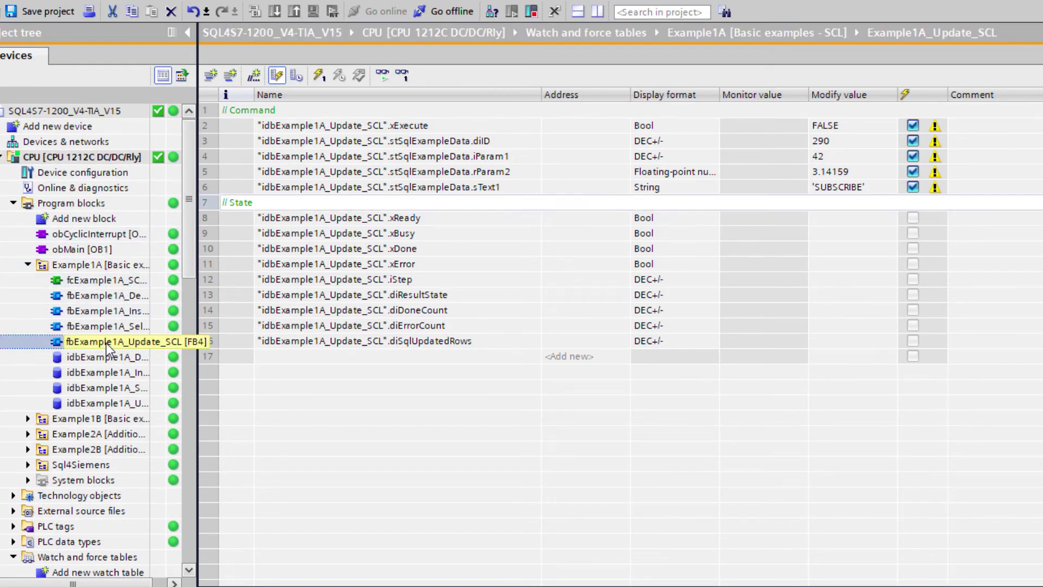
pyautogui.doubleClick(106, 344)
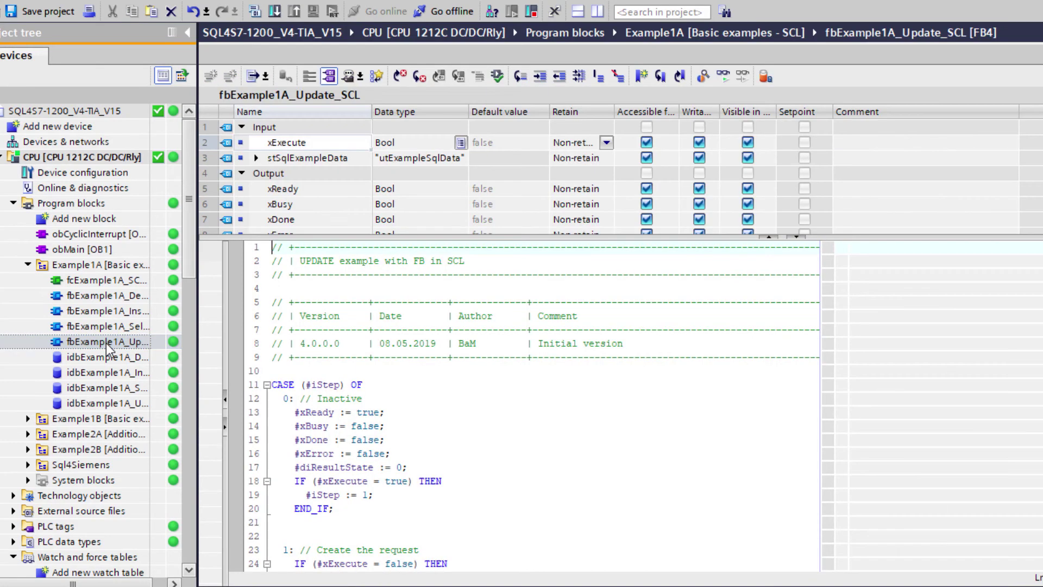
pyautogui.click(694, 382)
pyautogui.scroll(-9, 694, 382)
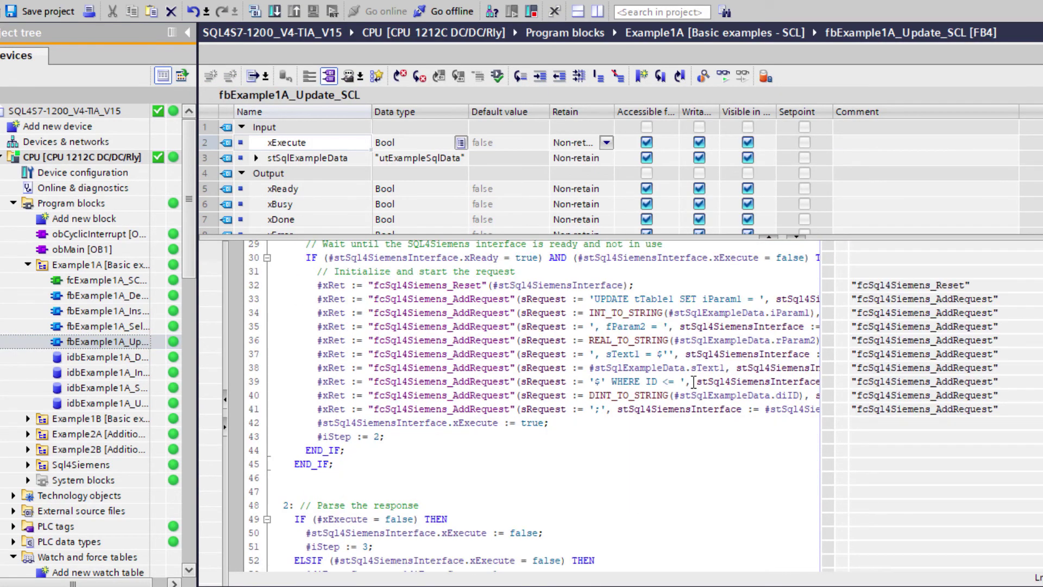
pyautogui.moveTo(821, 304); pyautogui.dragTo(1035, 361)
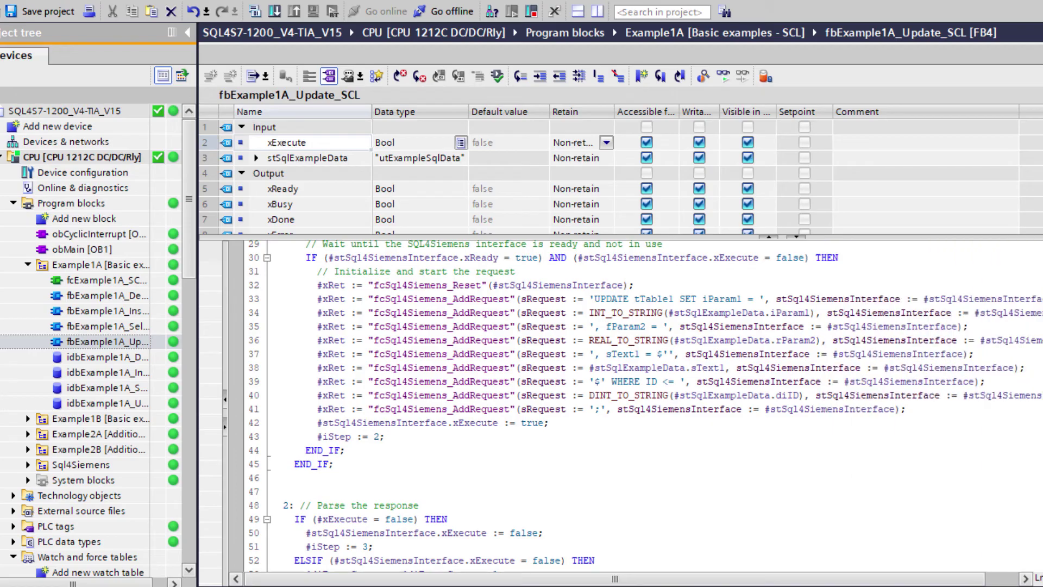
pyautogui.moveTo(593, 299); pyautogui.dragTo(738, 300)
pyautogui.click(743, 300)
pyautogui.doubleClick(726, 300)
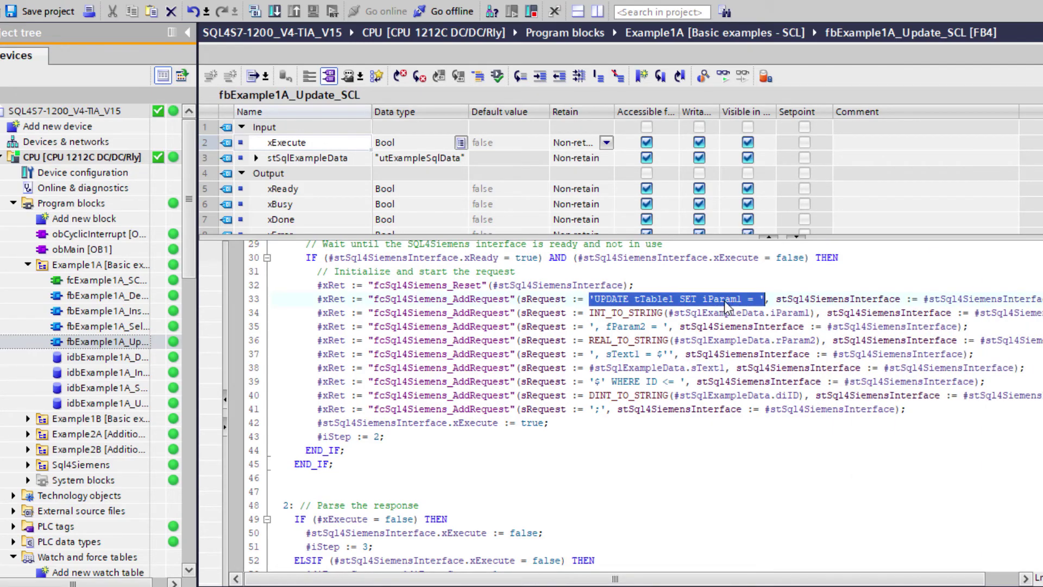
pyautogui.doubleClick(800, 315)
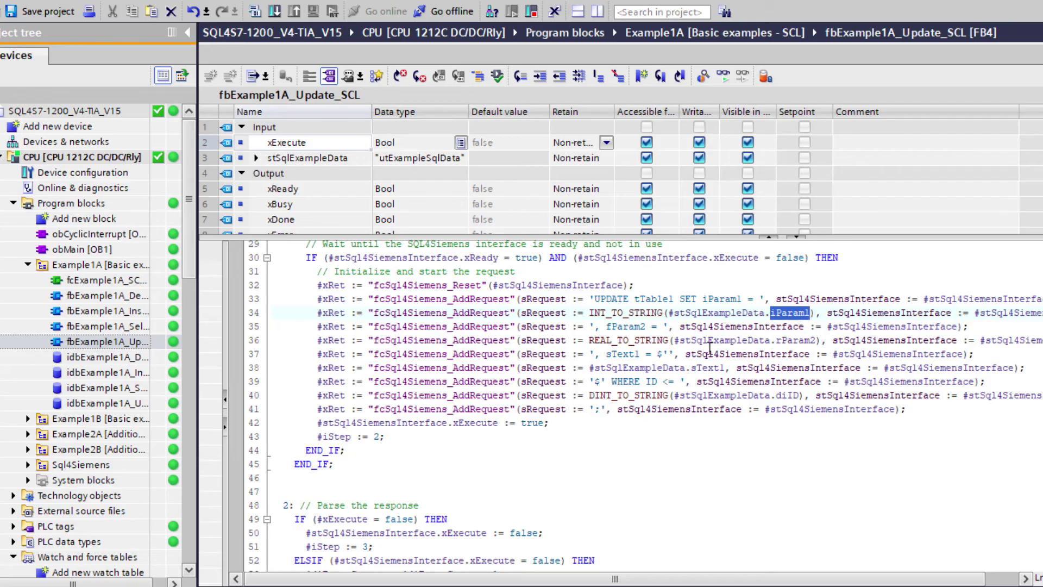
pyautogui.click(616, 384)
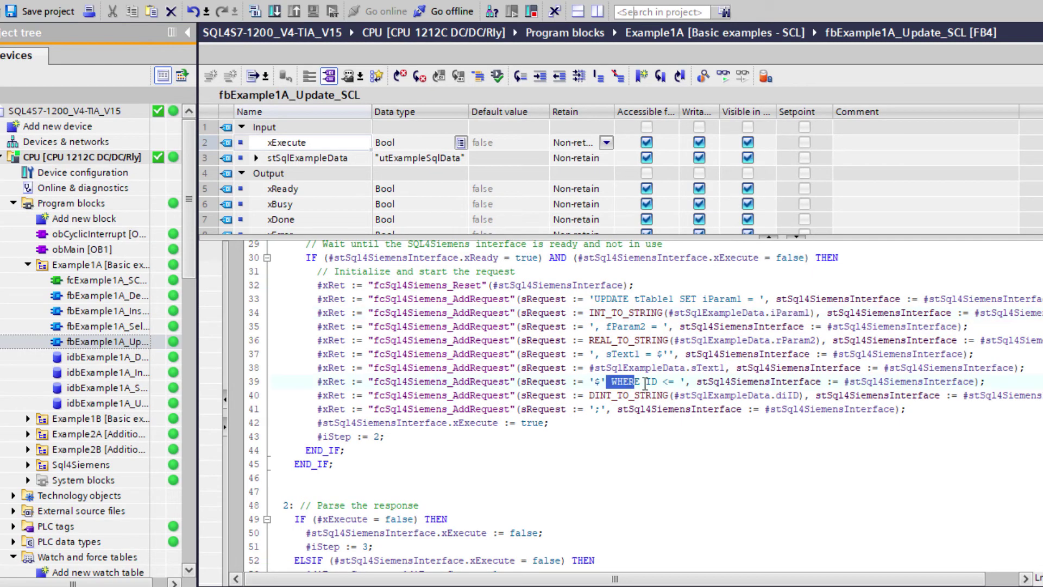
pyautogui.click(698, 436)
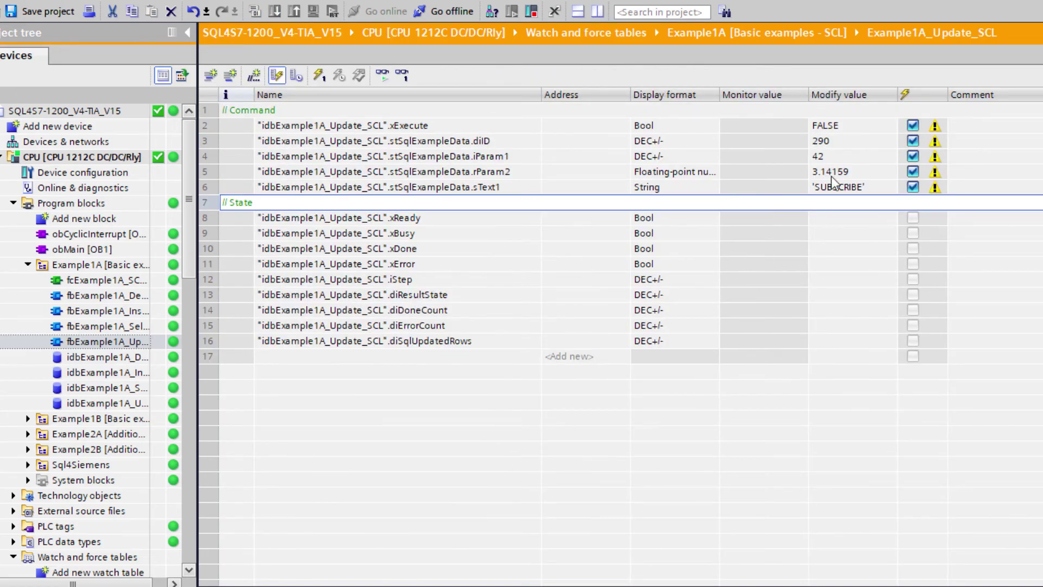
pyautogui.click(858, 143)
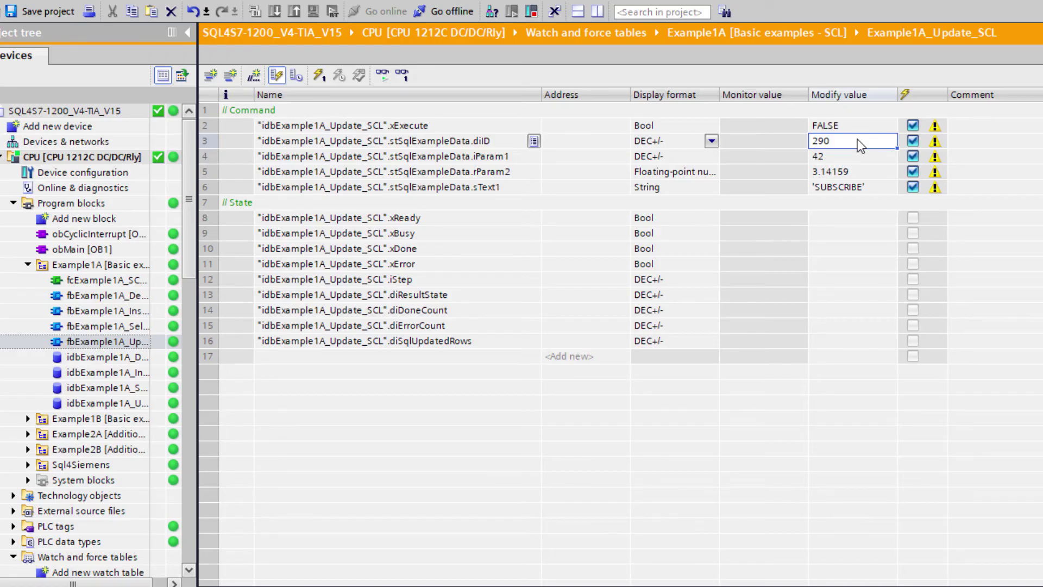
# Set the update ID limit to 9999, then confirm in SSMS all 300 tTable1 rows read 42, 3.14159, SUBSCRIBE.
pyautogui.write('9999')
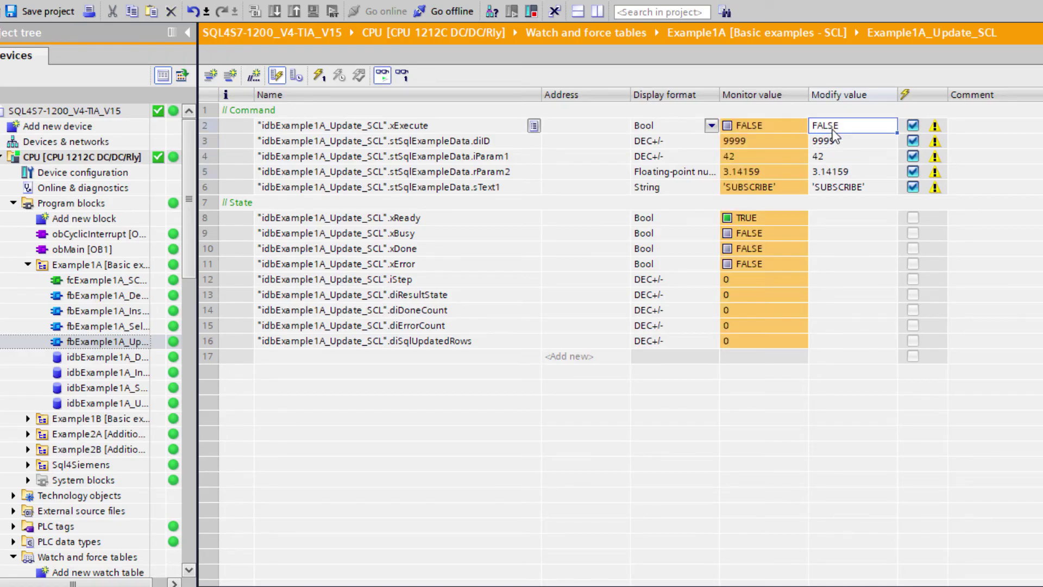
pyautogui.hotkey('ctrl', 'F2')
pyautogui.hotkey('alt', 'Tab')
pyautogui.rightClick(93, 272)
pyautogui.click(155, 318)
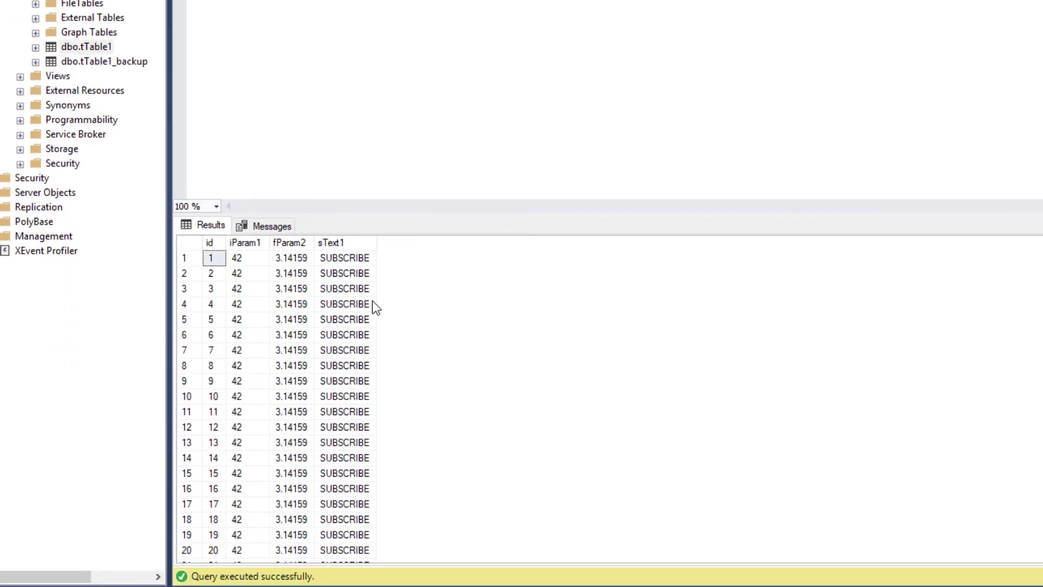
pyautogui.scroll(-5, 372, 301)
pyautogui.scroll(5, 373, 301)
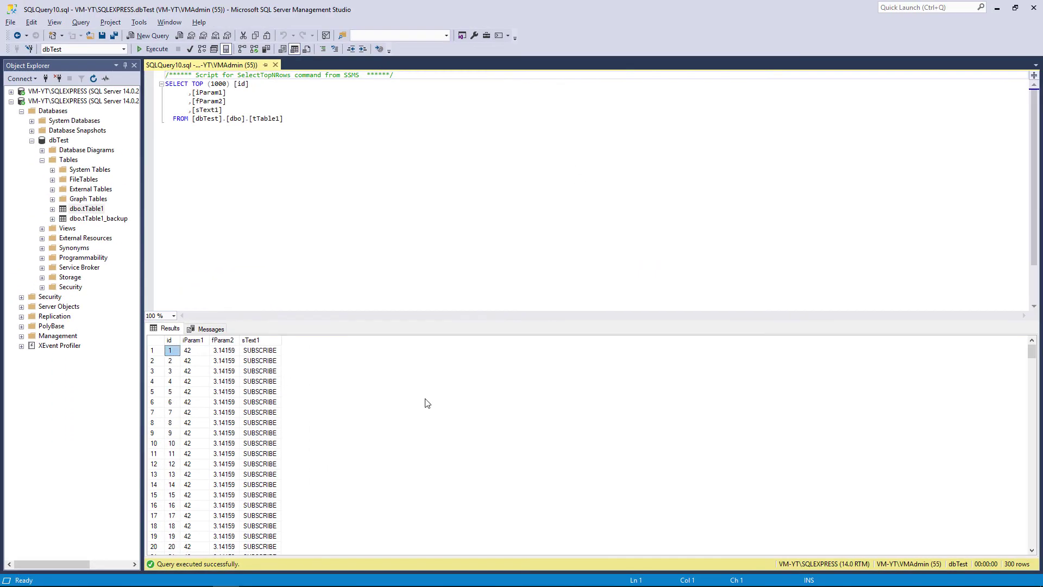
pyautogui.click(426, 403)
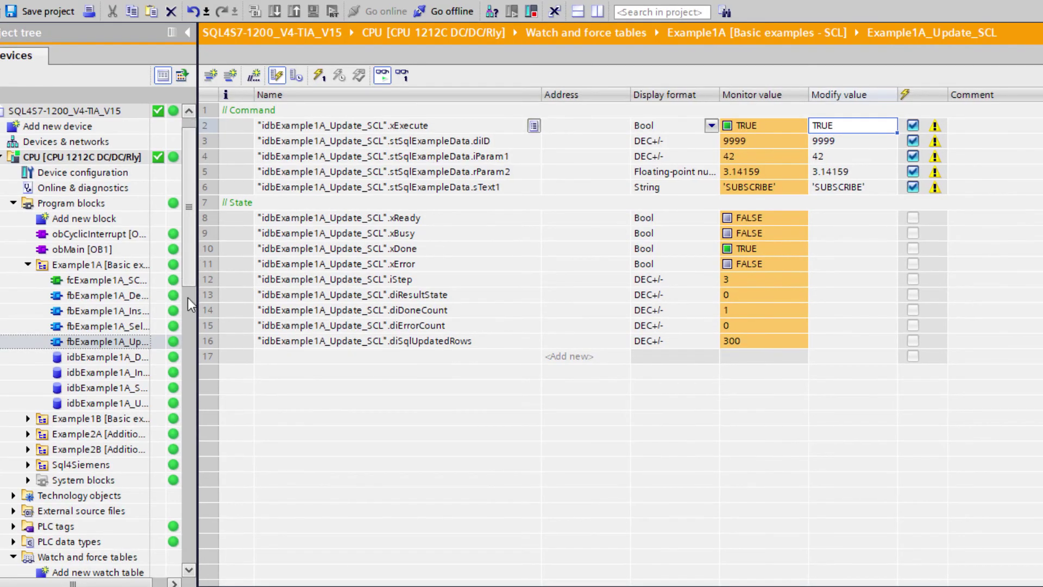
pyautogui.scroll(-5, 188, 298)
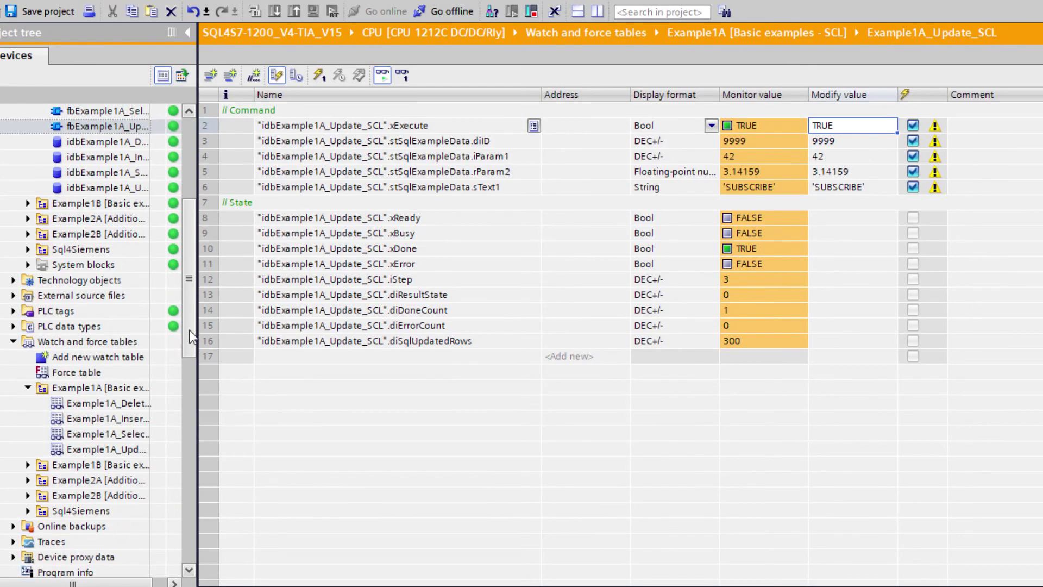
# In the Example1A_Delete_SCL watch table, set diSqlDeleteID to 999999 and write it to the PLC.
pyautogui.doubleClick(129, 405)
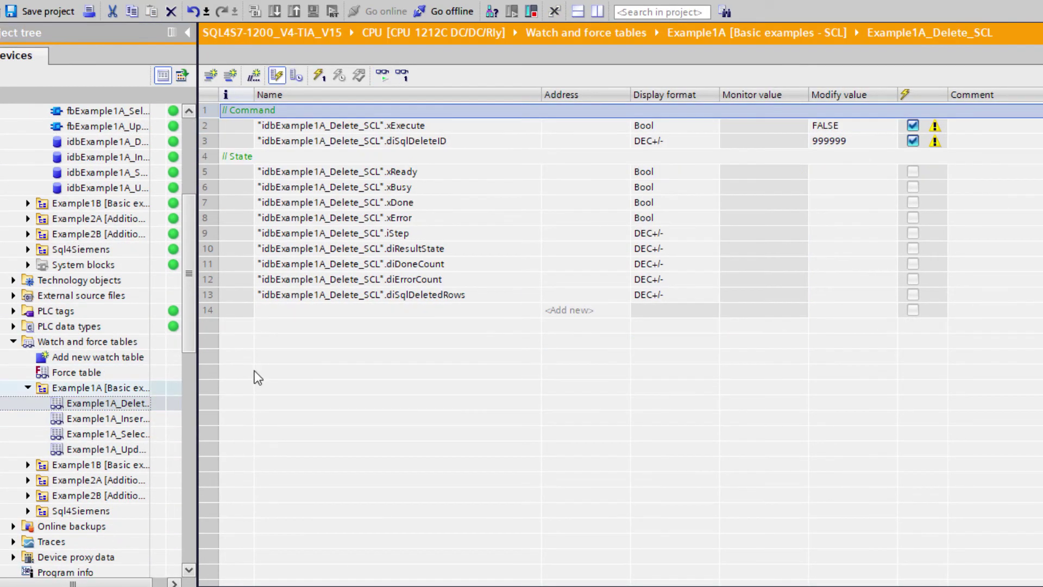
pyautogui.click(834, 126)
pyautogui.press('Return')
pyautogui.write('999999')
pyautogui.click(325, 76)
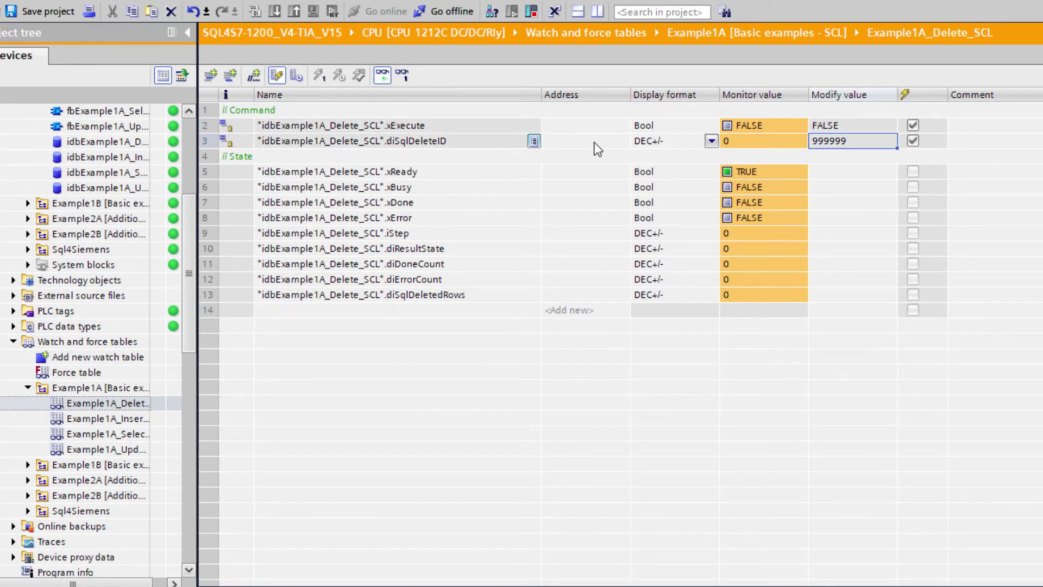
pyautogui.click(840, 130)
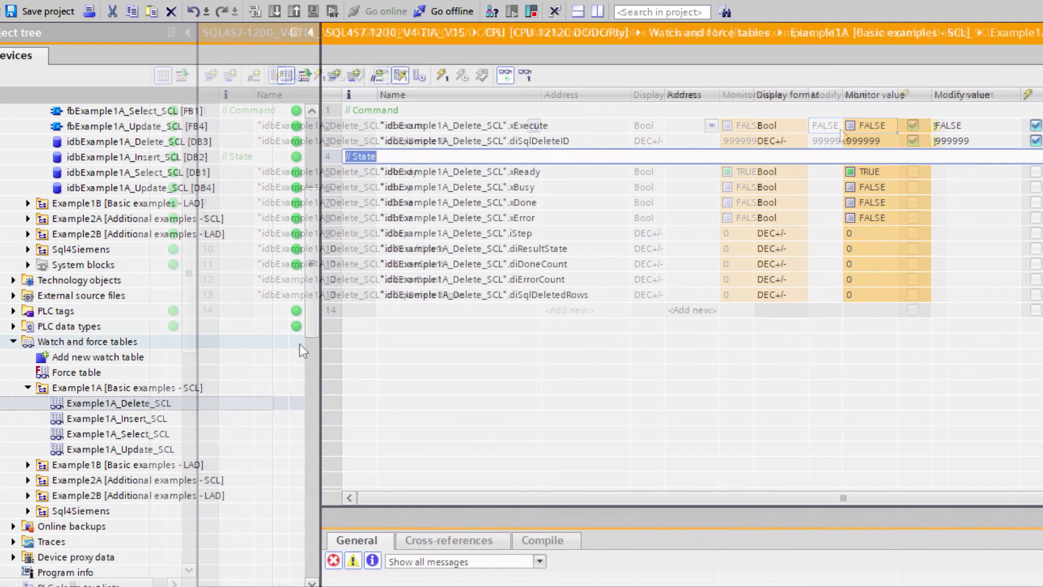
# Open fbExample1A_Delete_SCL and review its DELETE request statement.
pyautogui.scroll(4, 299, 343)
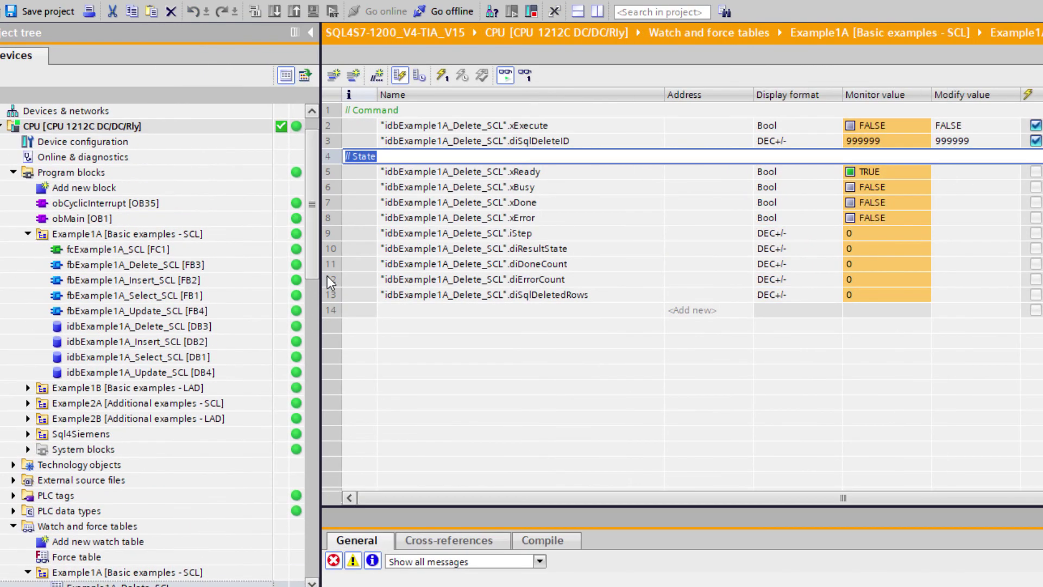
pyautogui.doubleClick(219, 269)
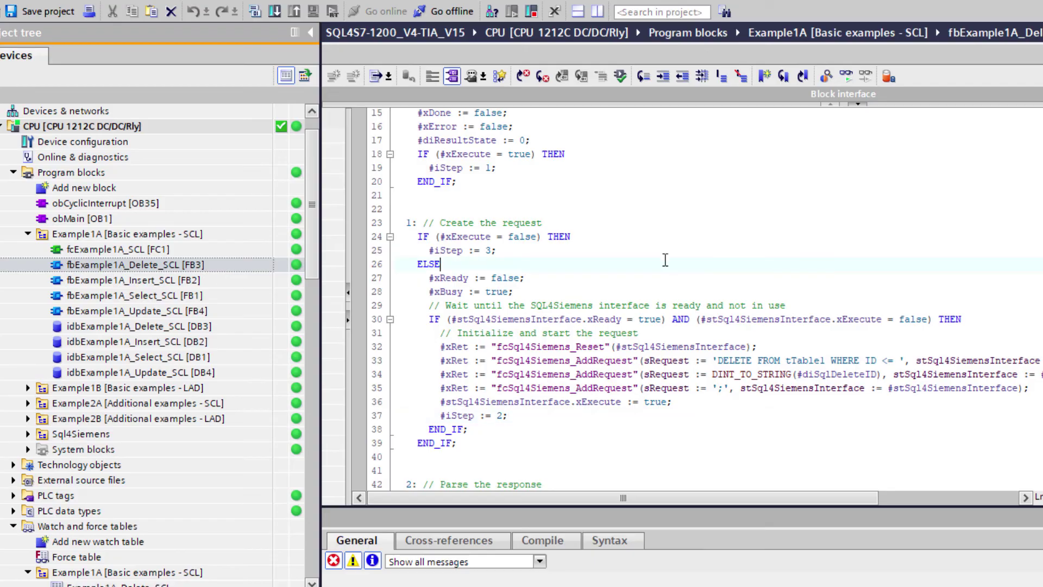
pyautogui.scroll(-2, 665, 260)
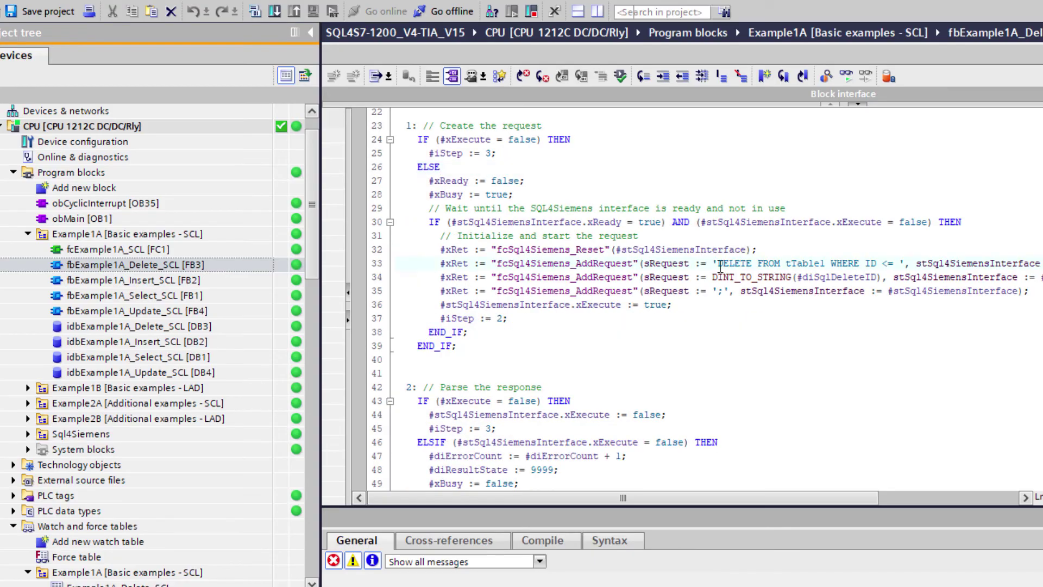
pyautogui.moveTo(718, 264); pyautogui.dragTo(876, 268)
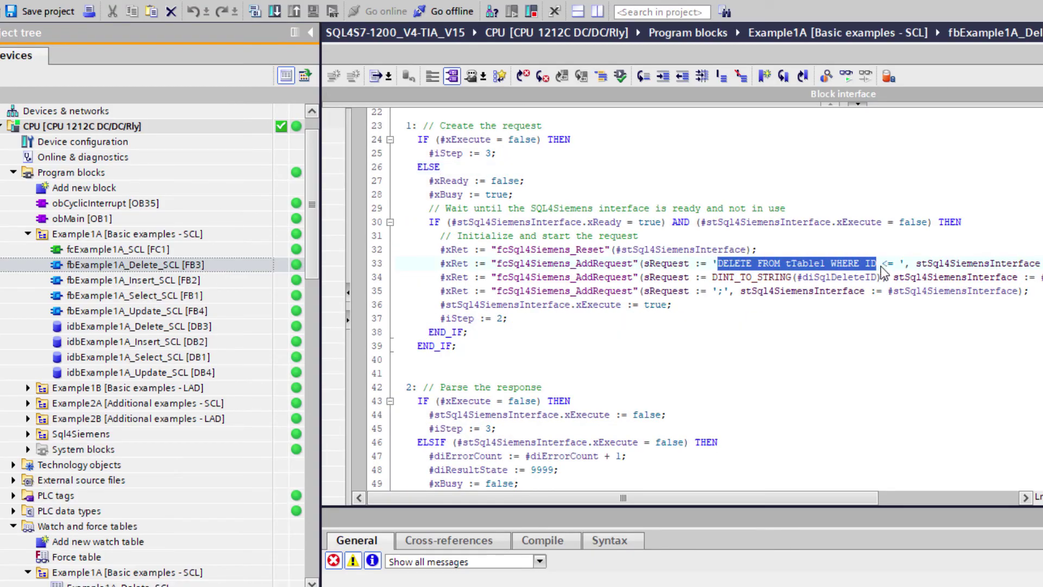
pyautogui.click(882, 265)
pyautogui.click(893, 312)
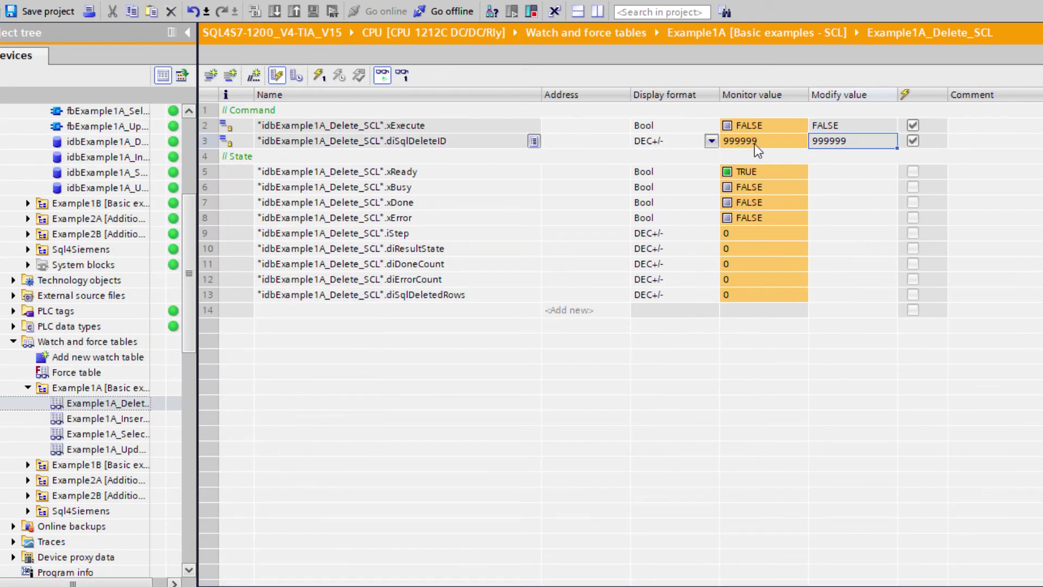
# Set xExecute to TRUE to delete all 300 rows, then recheck tTable1 in SSMS.
pyautogui.press('Up')
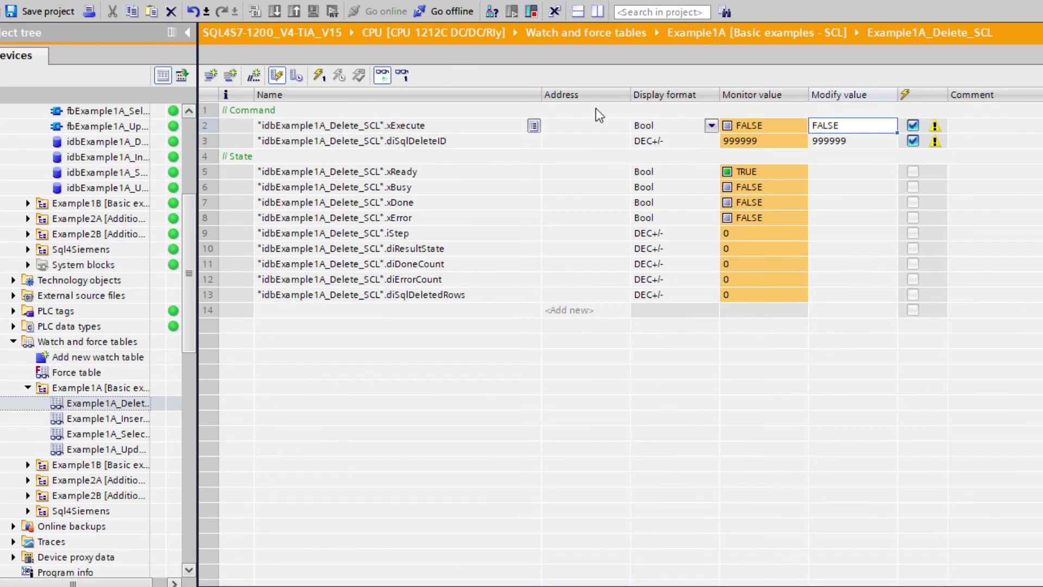
pyautogui.hotkey('ctrl', 'F2')
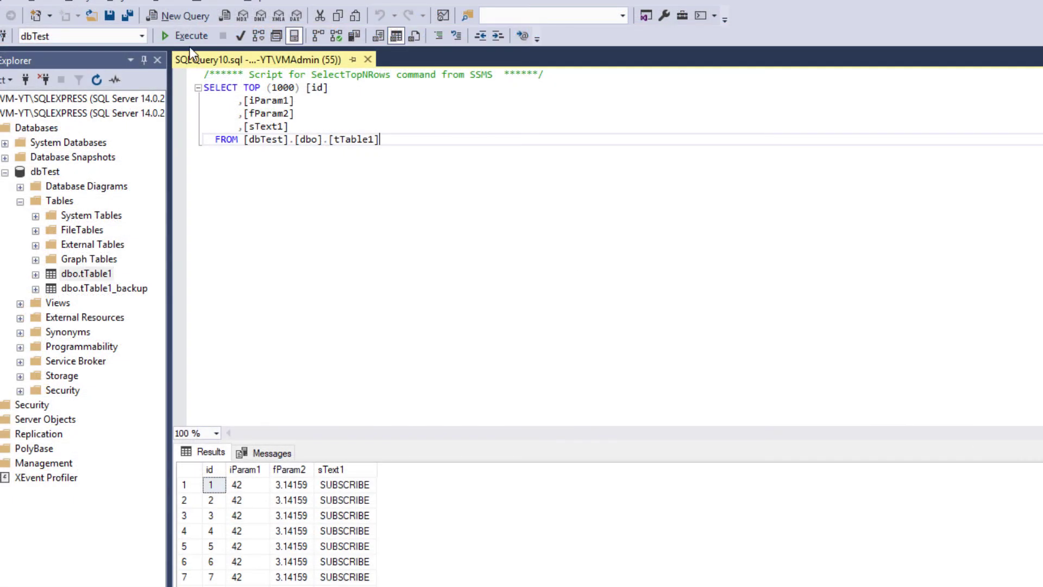
pyautogui.press('F5')
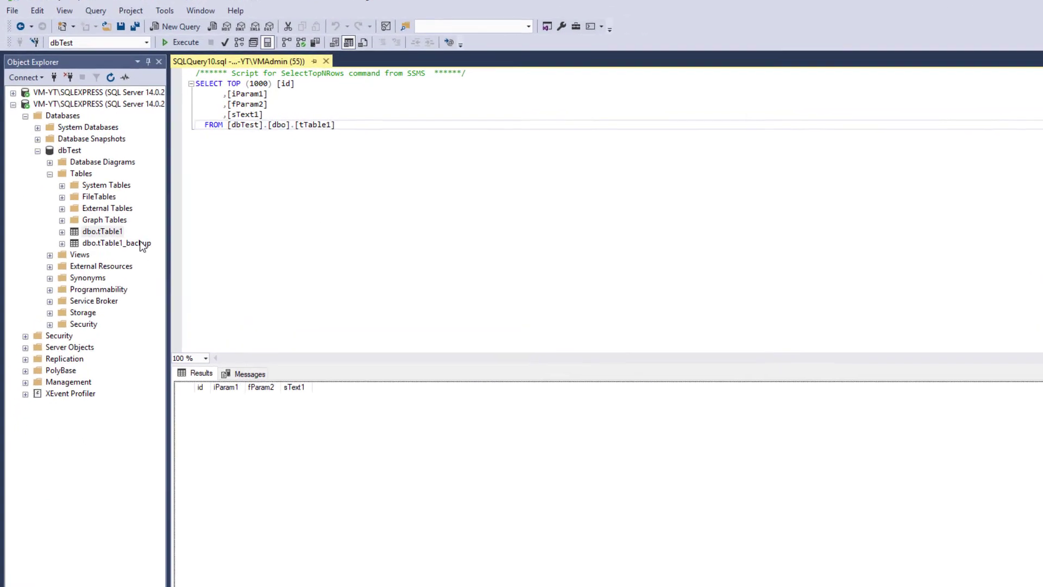
# Script dbo.tTable1_backup as an INSERT statement into a new query window.
pyautogui.rightClick(113, 216)
pyautogui.moveTo(227, 273)
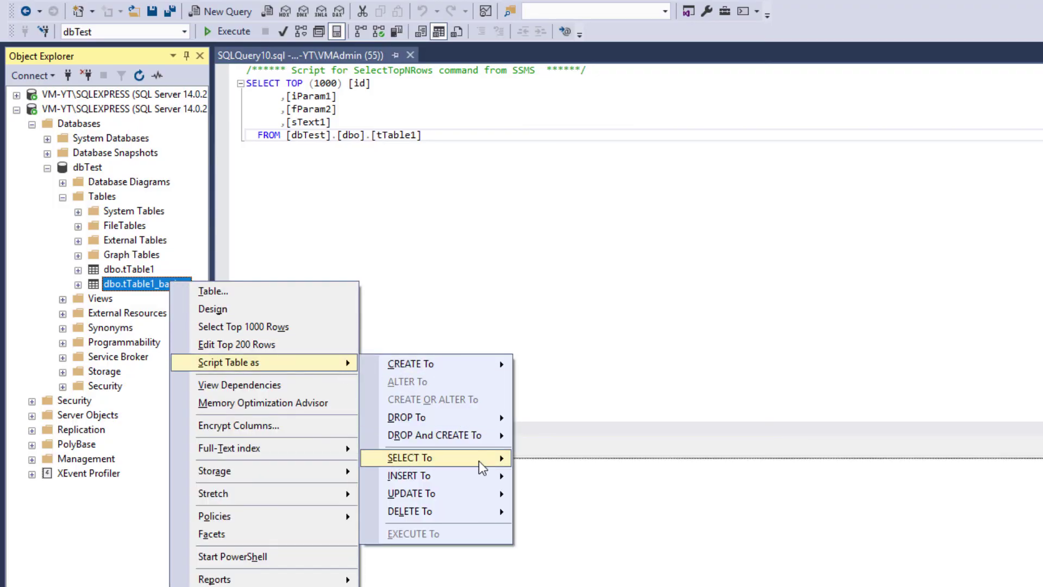
pyautogui.moveTo(491, 477)
pyautogui.click(543, 479)
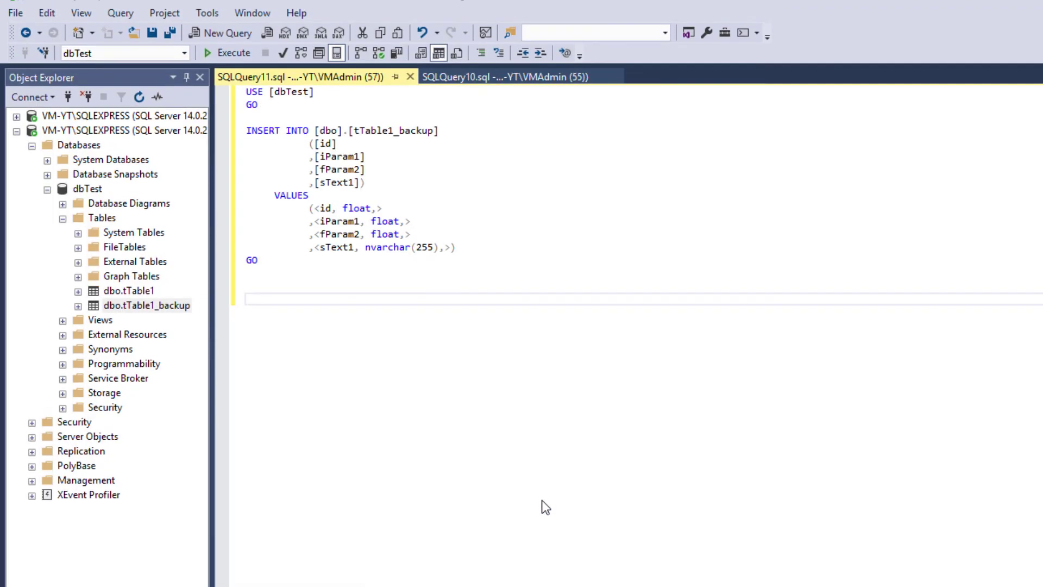
# Edit the script to INSERT INTO tTable1 SELECT * FROM tTable1_backup.
pyautogui.moveTo(361, 167); pyautogui.dragTo(315, 115)
pyautogui.write('tTable1')
pyautogui.moveTo(468, 196); pyautogui.dragTo(275, 145)
pyautogui.write('SLEECT * FROM tTable1_backup')
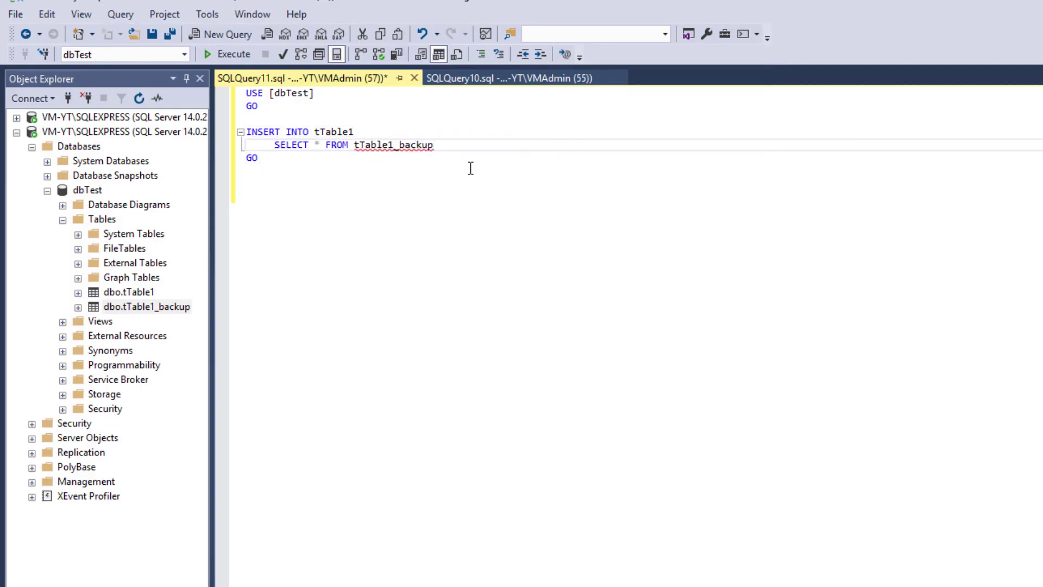
pyautogui.click(494, 157)
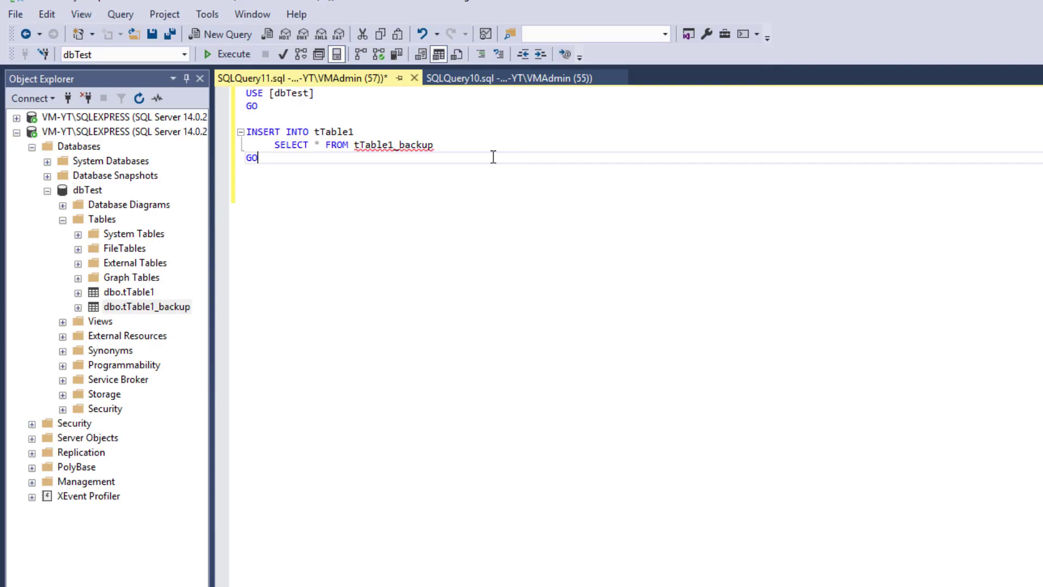